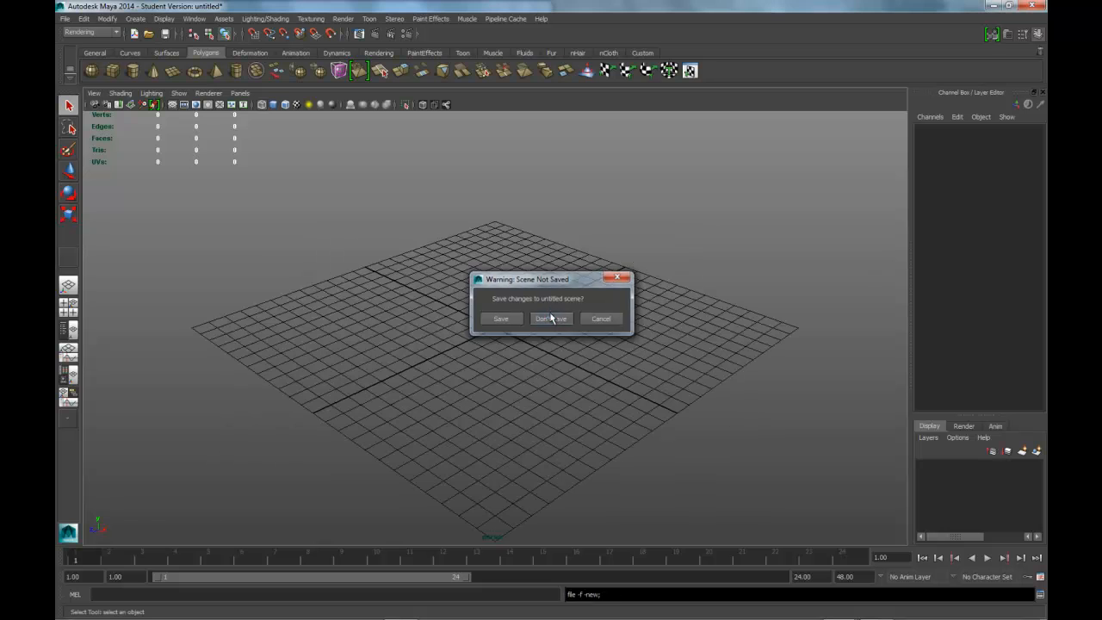
- Create a locator, duplicate it, and place the two along the X axis at about -11.5 and 12
alt+drag(505, 326, 544, 344)
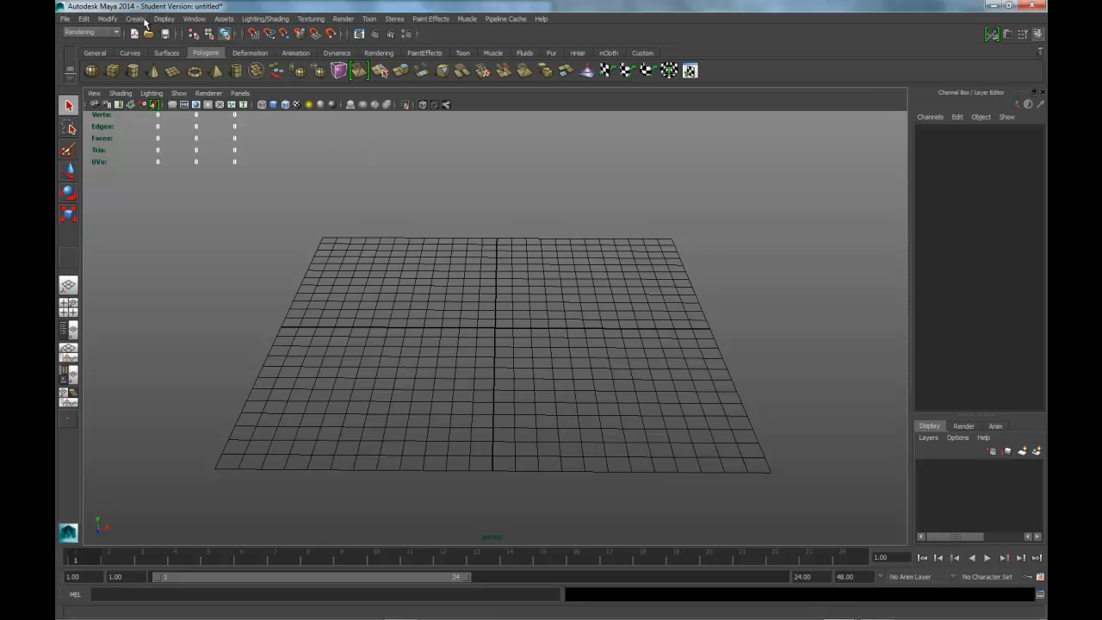
click(136, 19)
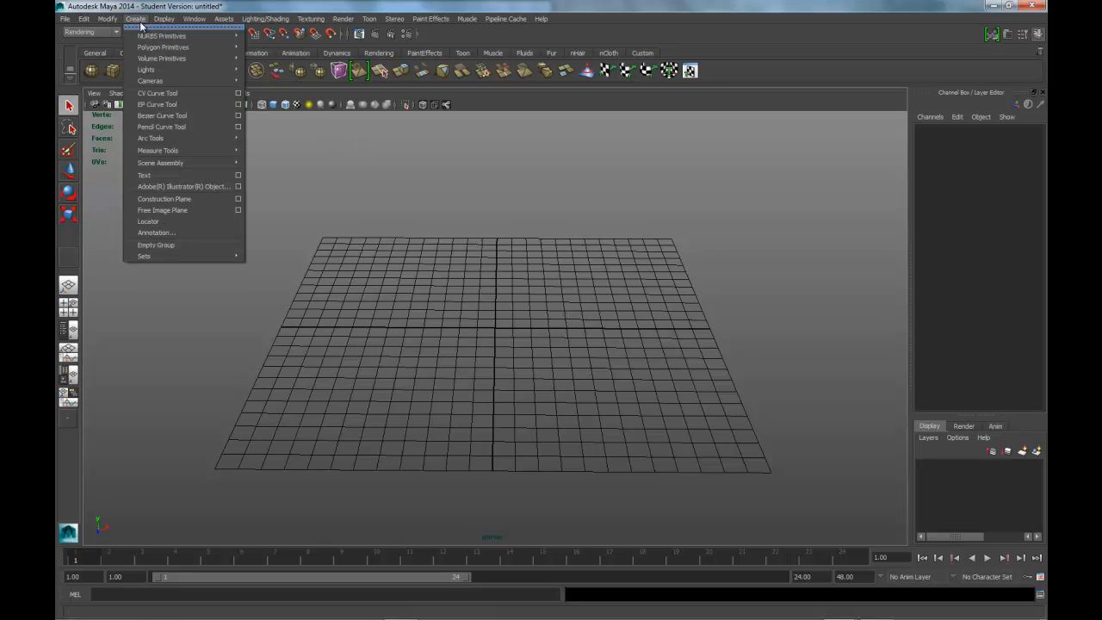
click(180, 219)
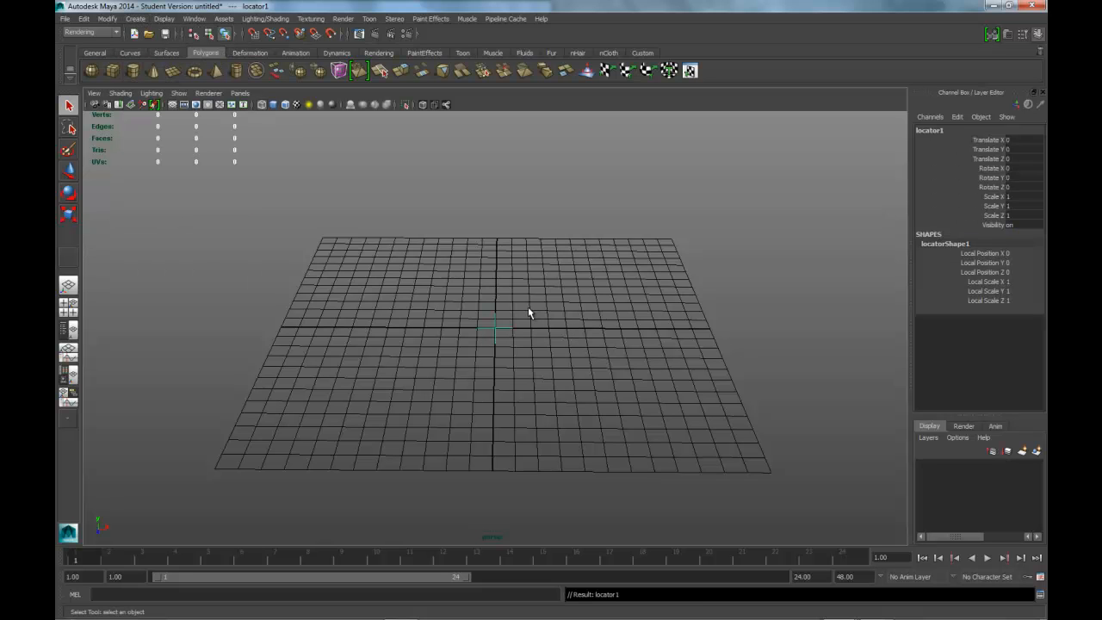
key(w)
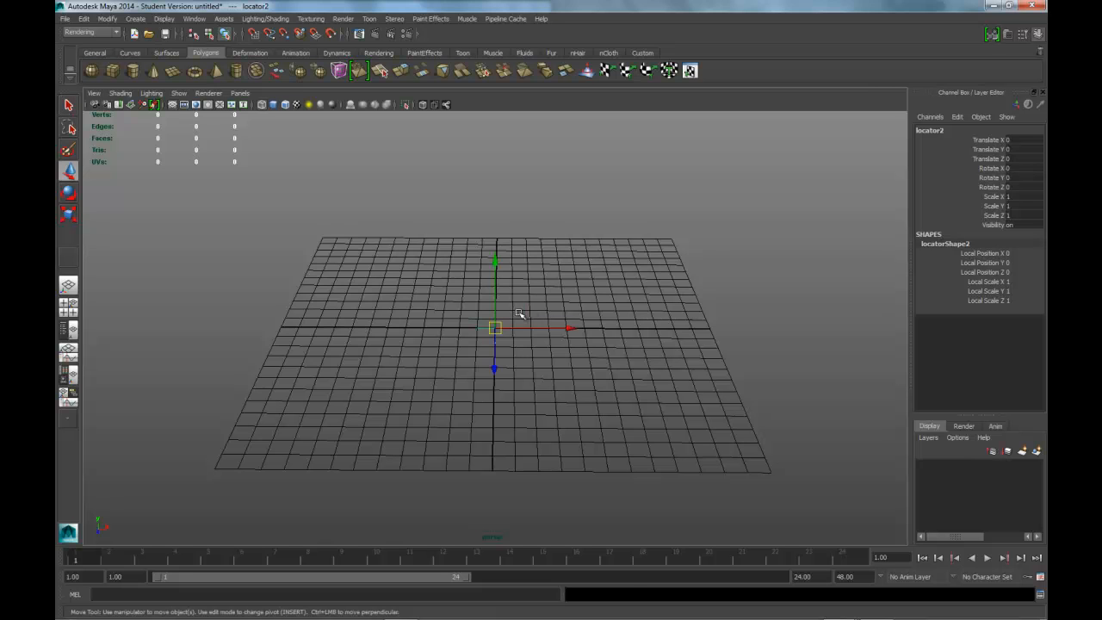
drag(565, 331, 359, 314)
drag(444, 296, 784, 330)
- Duplicate the locator at negative X twice, stacking the copies above it with the highest at about Y 9.4
alt+drag(517, 364, 593, 367)
click(335, 414)
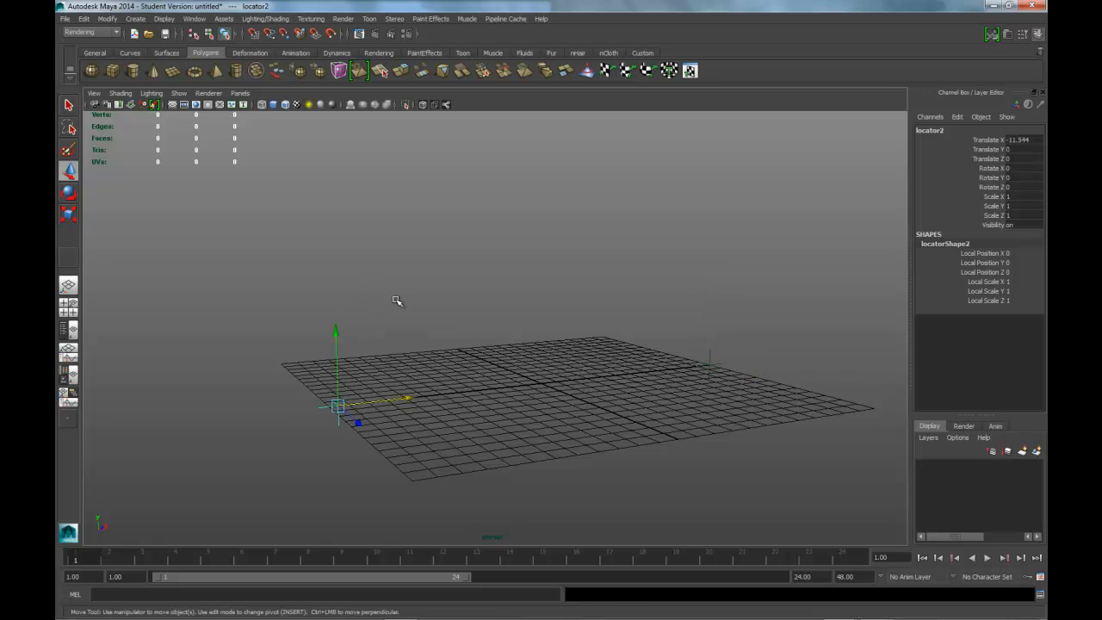
key(ctrl+d)
drag(336, 331, 336, 141)
key(ctrl+d)
- Duplicate the locator at positive X twice, stacking the copies above it at about Y 4.9 and 9.8
alt+drag(709, 338, 739, 392)
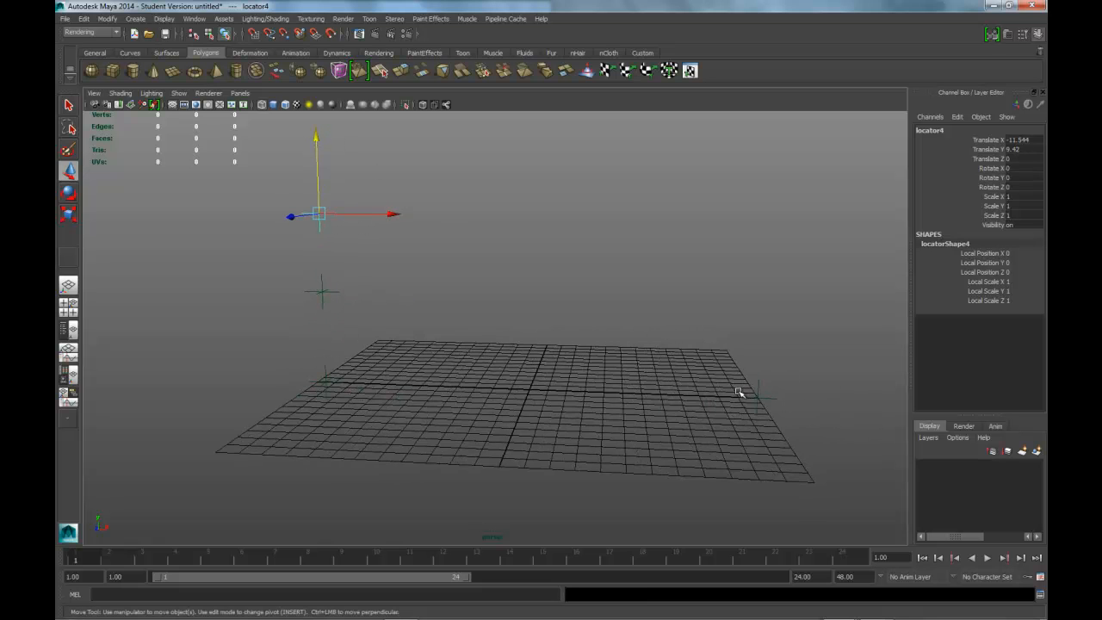
click(756, 398)
key(ctrl+d)
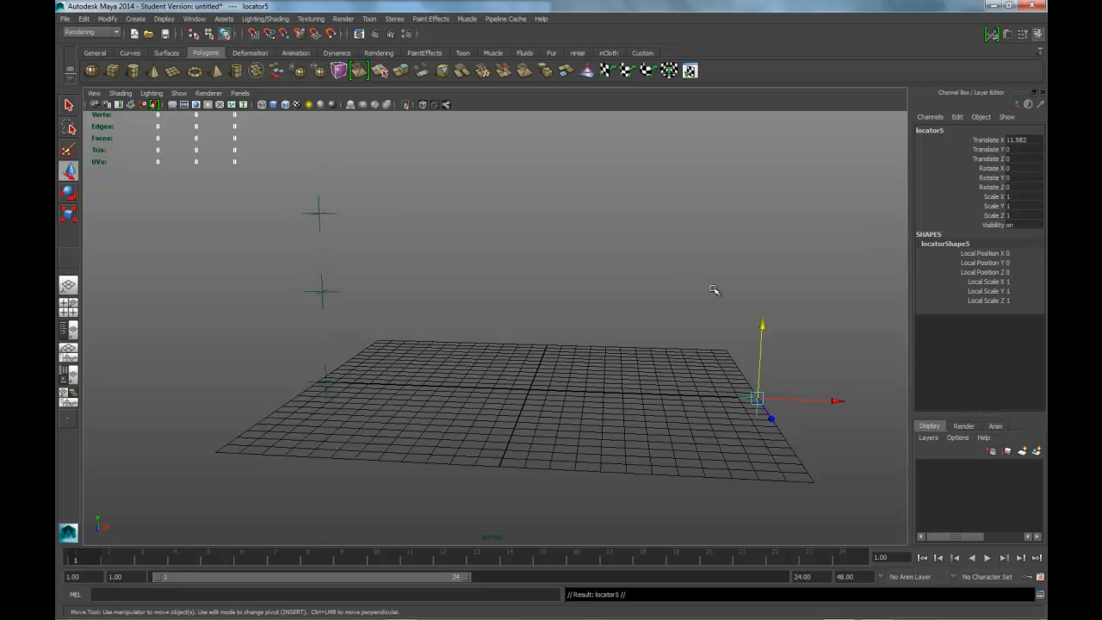
drag(763, 324, 769, 121)
key(ctrl+d)
alt+drag(704, 274, 681, 216)
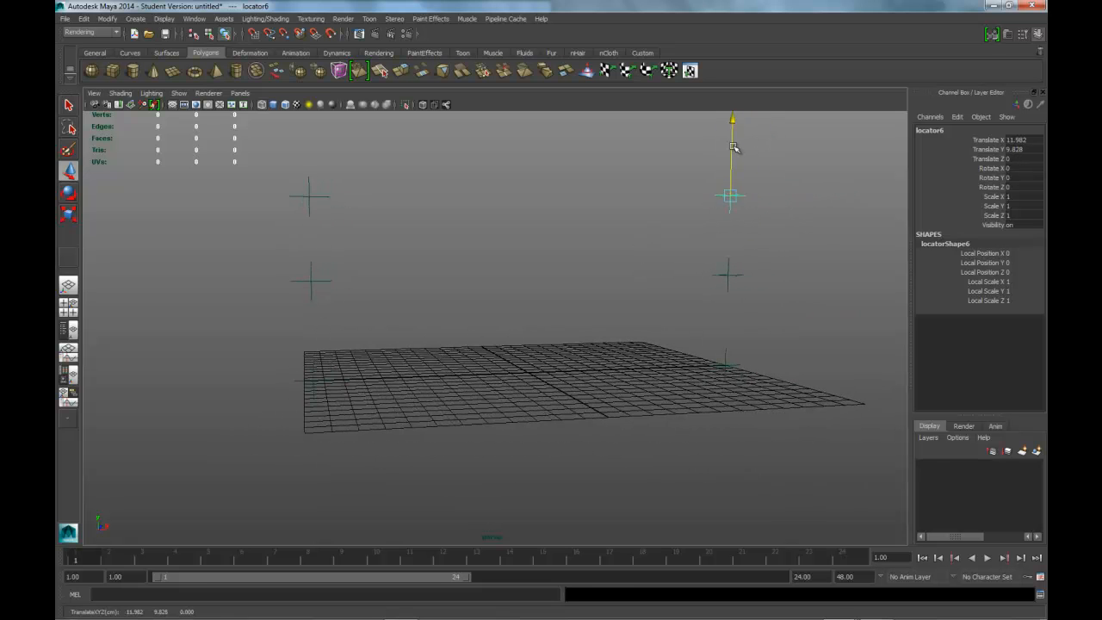
click(728, 277)
drag(731, 231, 347, 388)
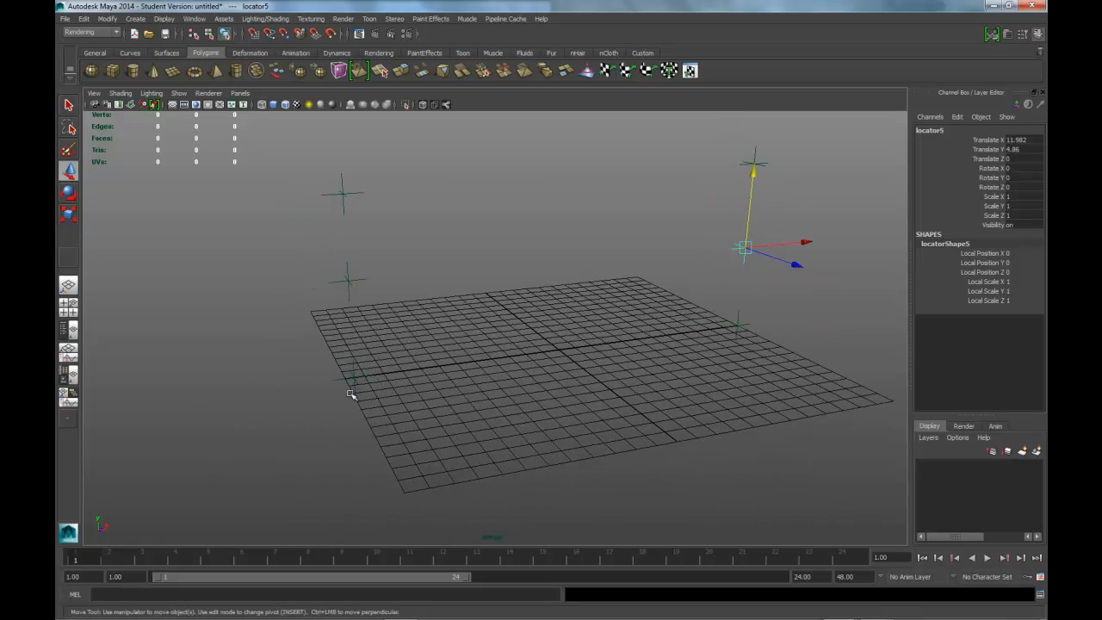
- Create a lightning effect between the two ground-level locators with 20 curve segments, thickness 1, max spread 1 and glow intensity 0.5
alt+drag(766, 374, 733, 369)
click(359, 365)
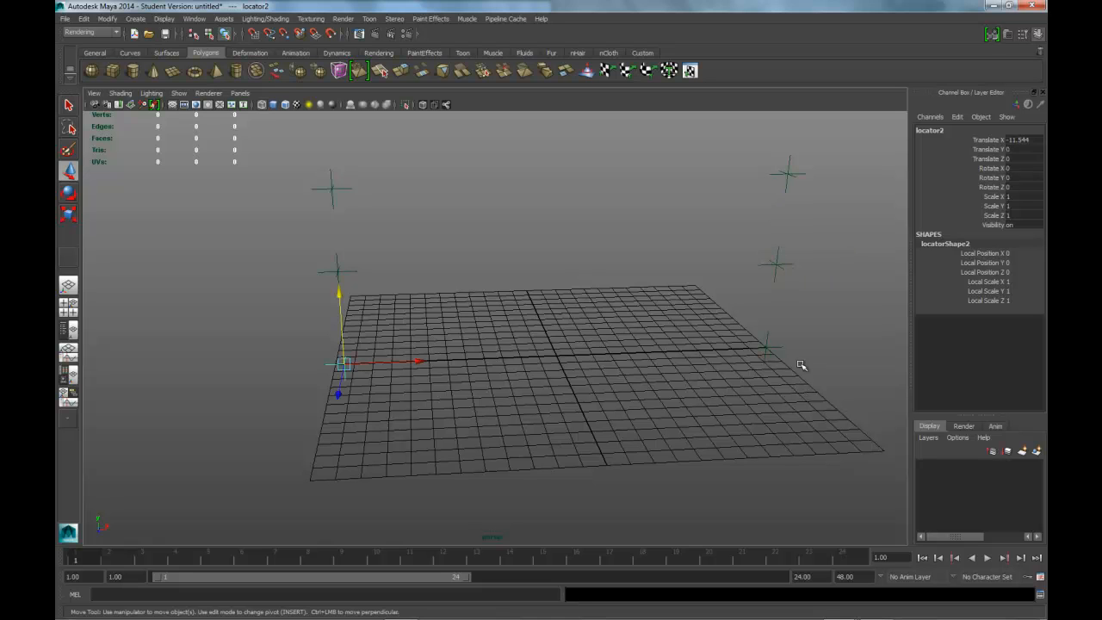
click(770, 349)
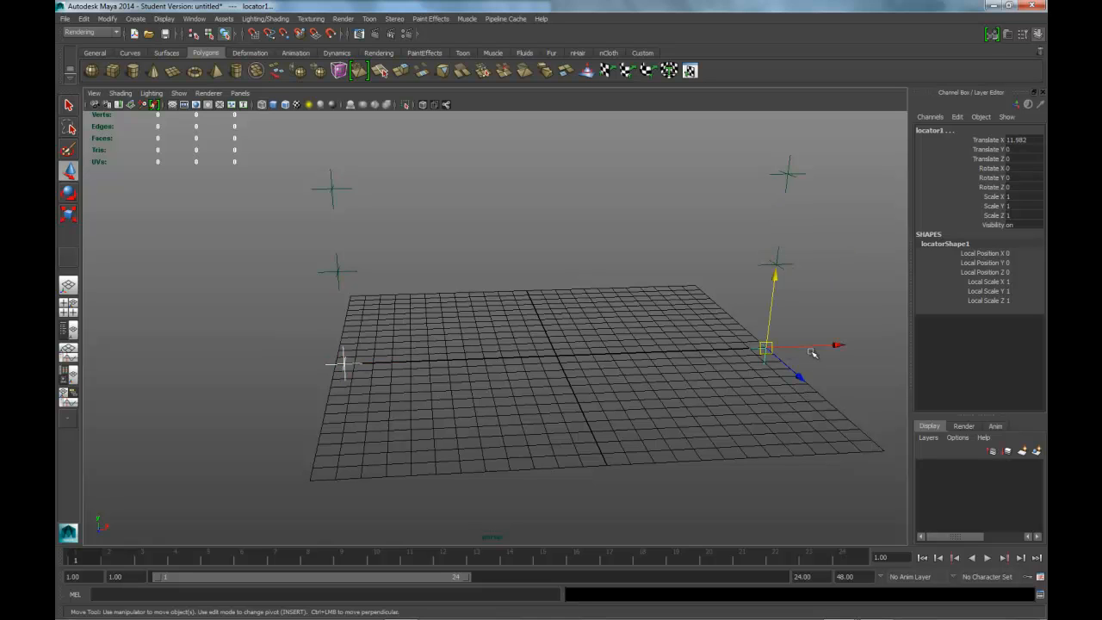
key(space)
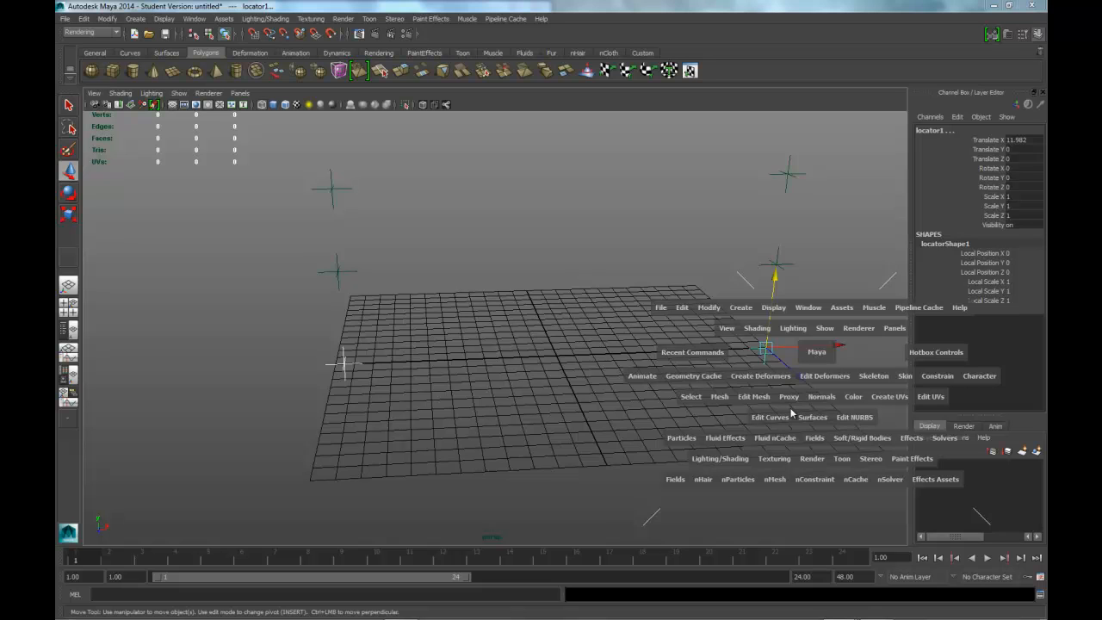
drag(919, 440, 975, 497)
click(522, 96)
click(535, 119)
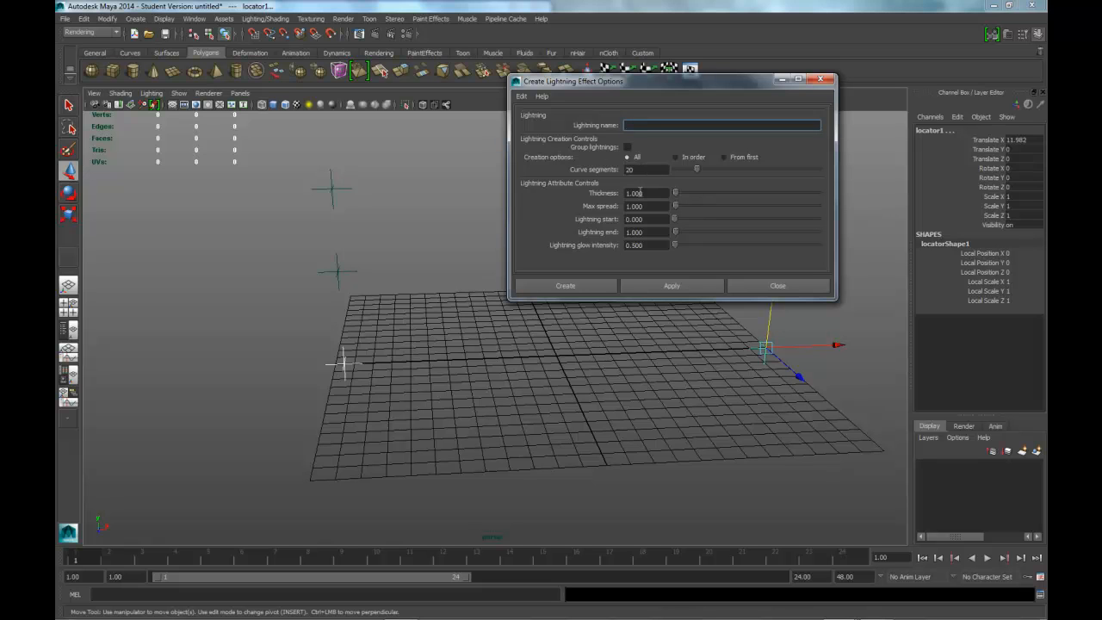
click(568, 285)
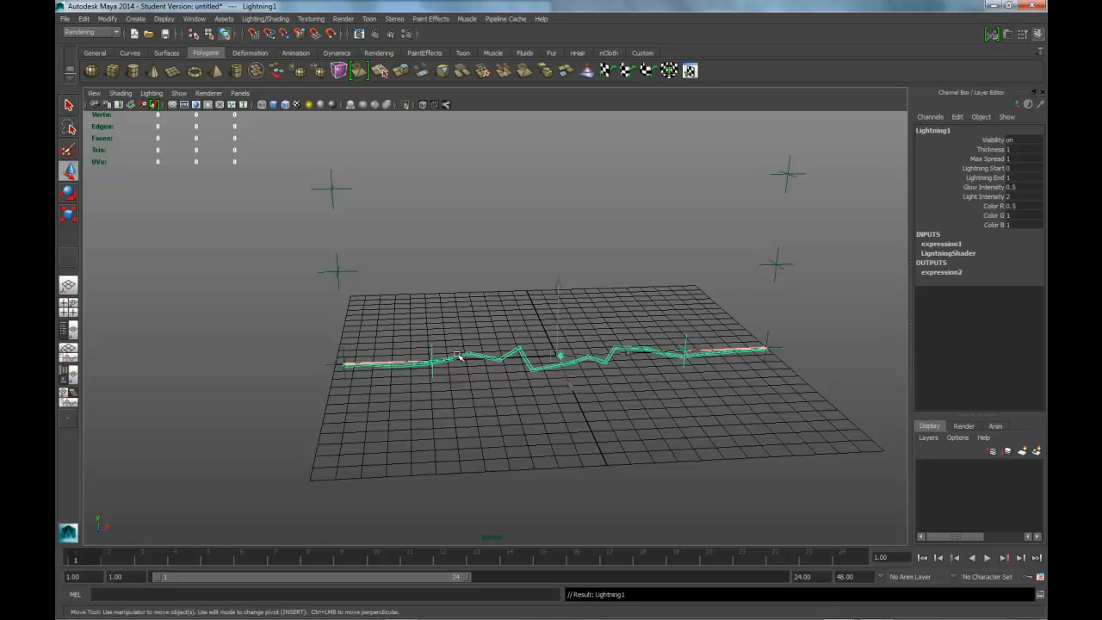
- Preview the lightning animation, rewind it, and set the current frame to 5
click(988, 558)
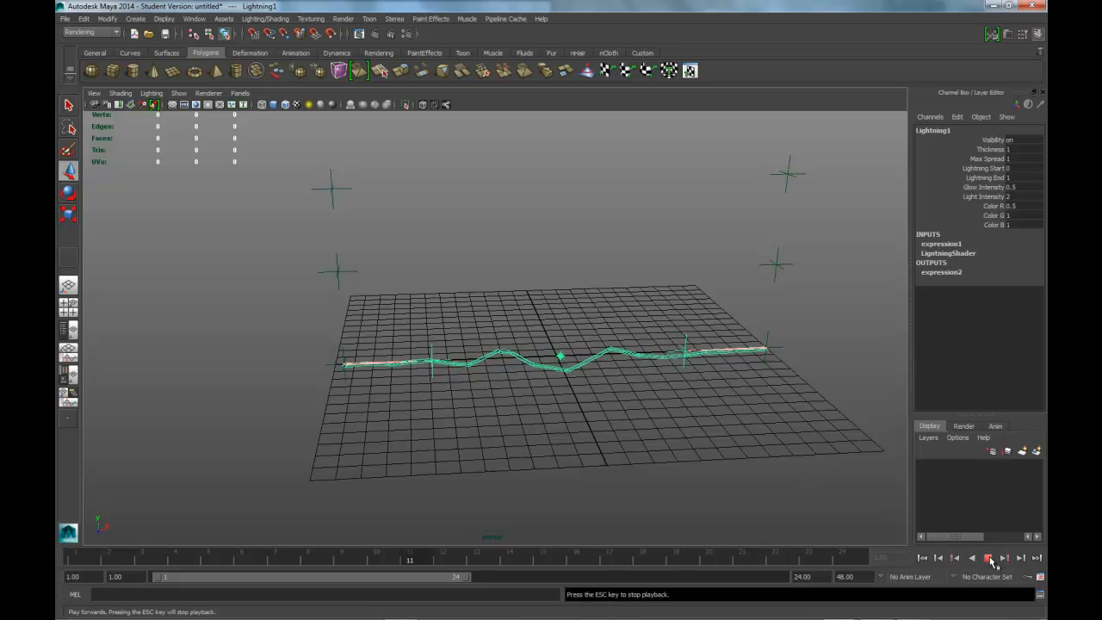
click(989, 559)
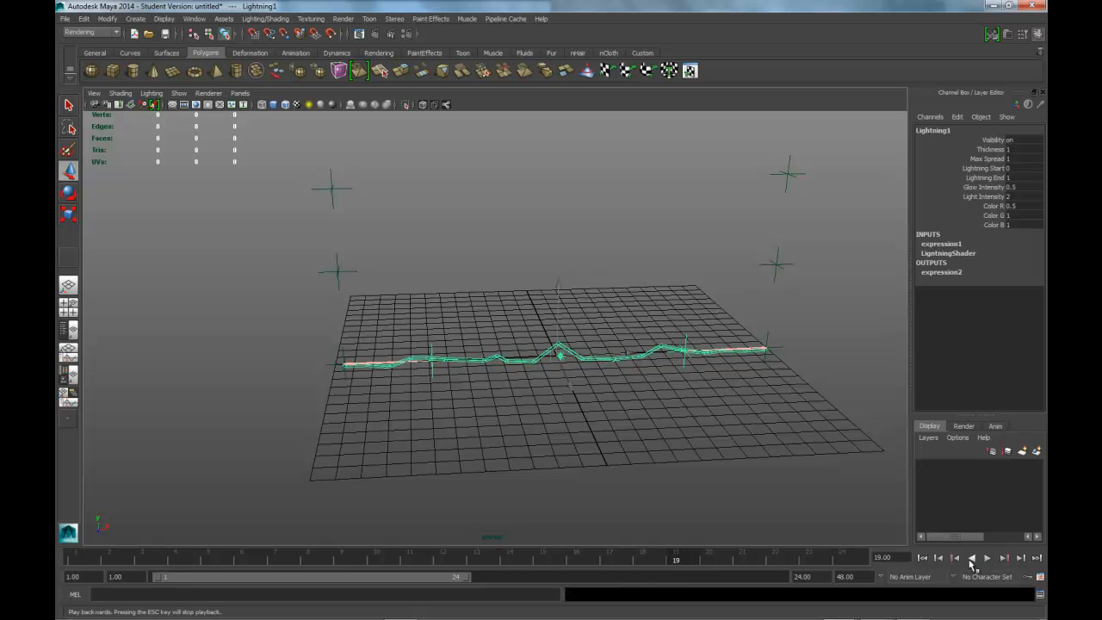
click(922, 558)
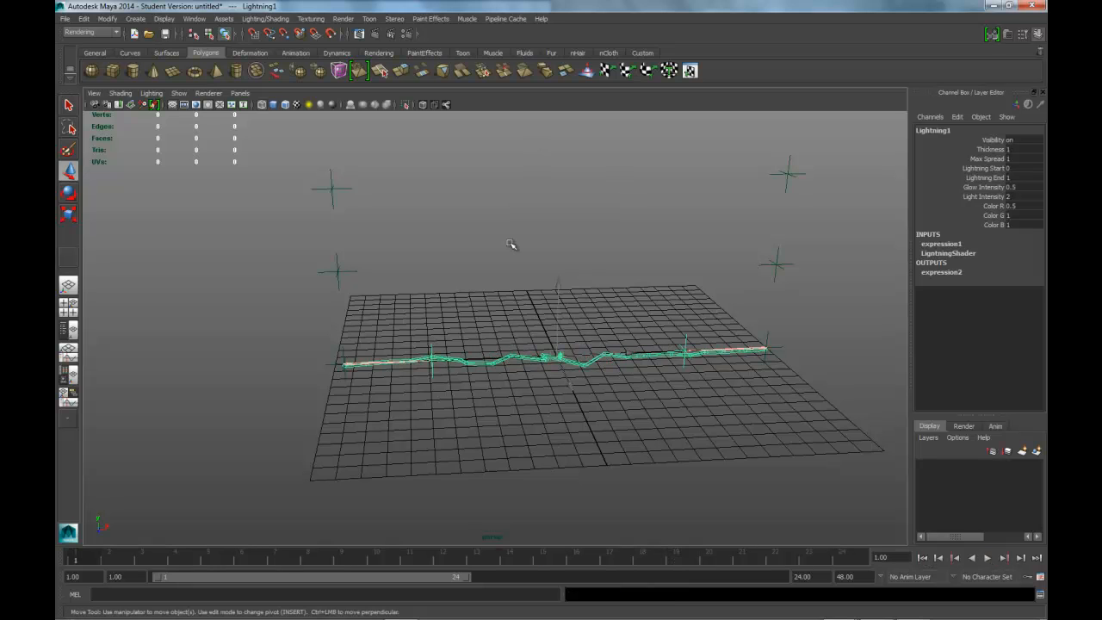
key(alt+v)
click(215, 559)
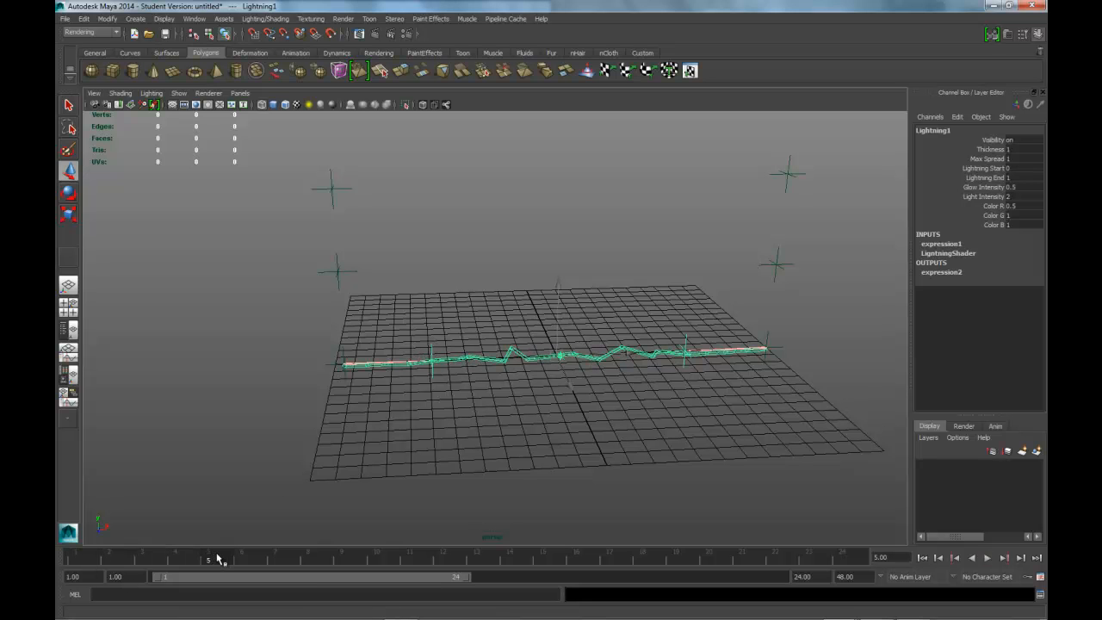
- Set the Maya Software anti-aliasing quality preset to Production quality in the render settings
click(403, 33)
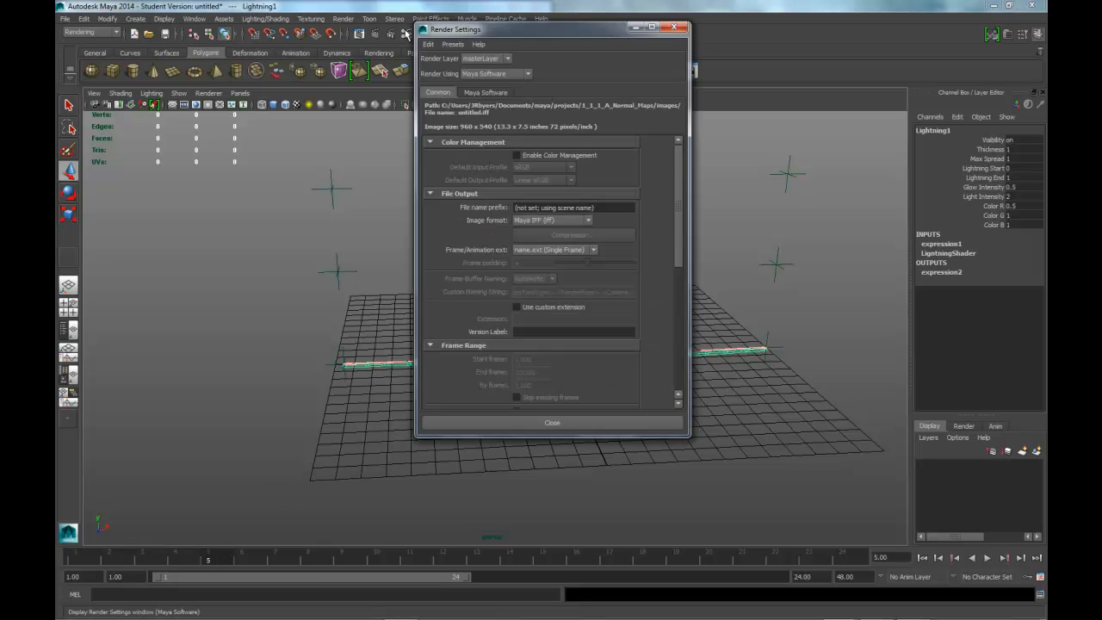
drag(456, 26, 670, 6)
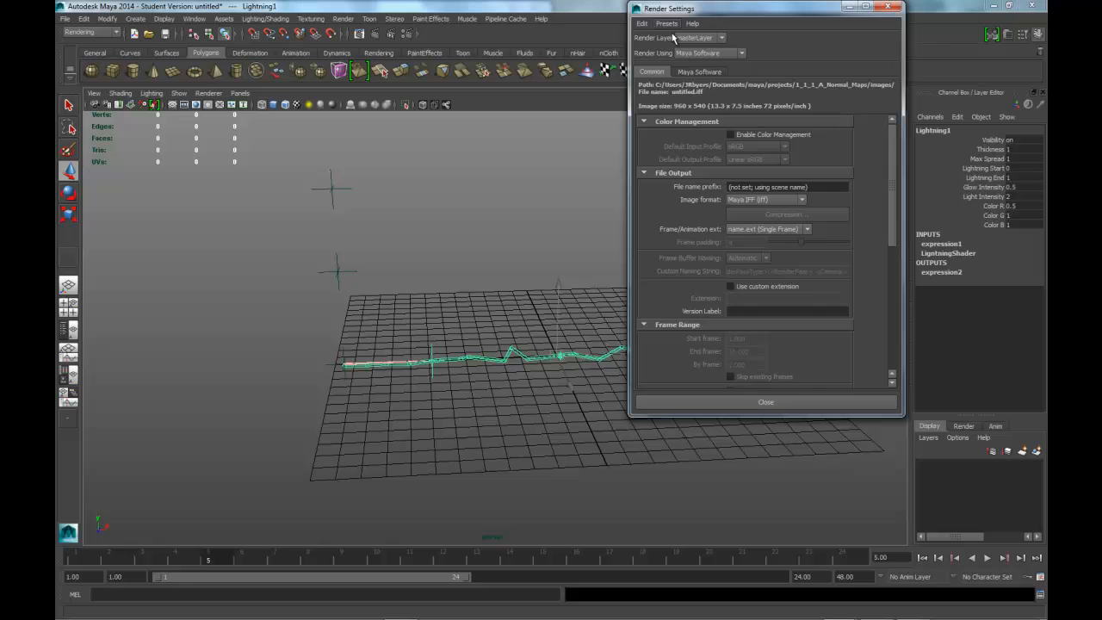
click(712, 73)
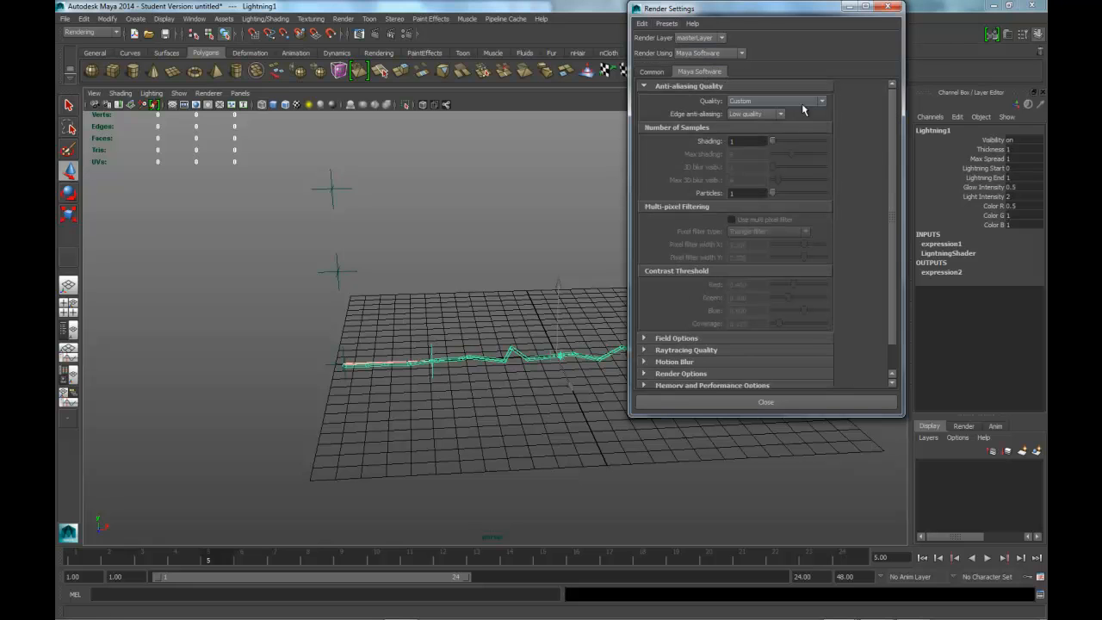
click(757, 103)
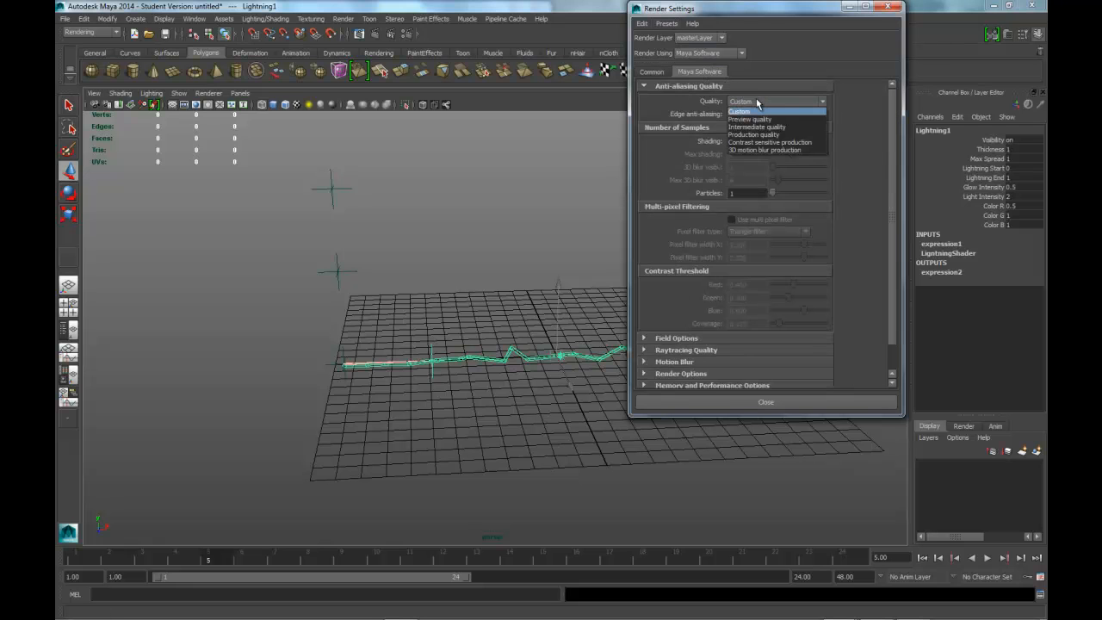
click(765, 135)
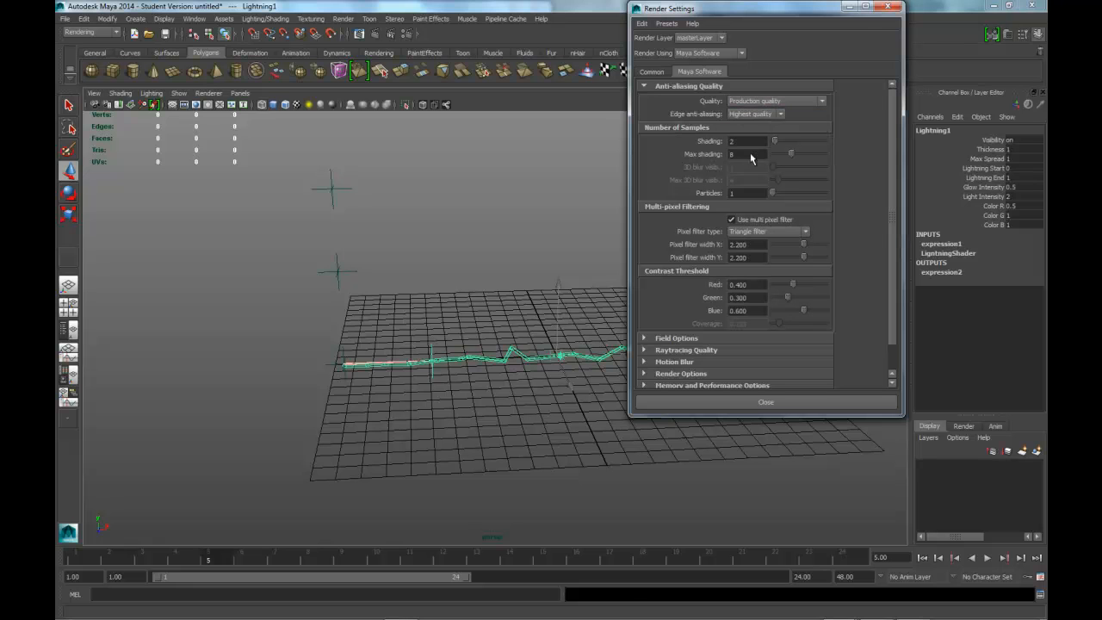
click(753, 232)
click(755, 267)
click(755, 233)
click(754, 256)
- Set the render image size preset to HD 720 and close the render settings
click(653, 72)
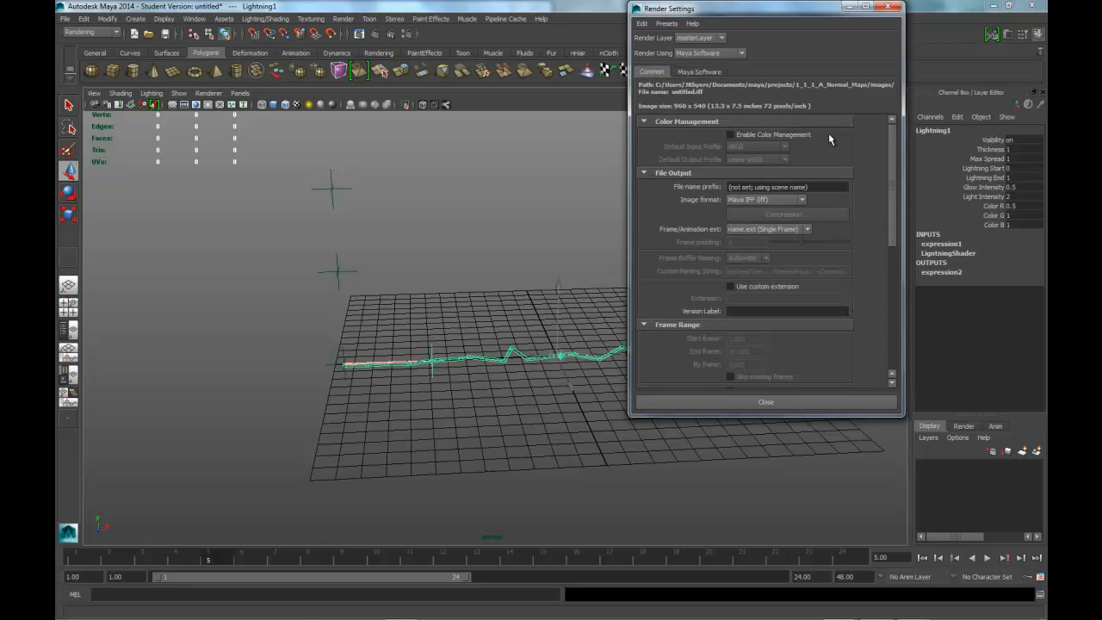
drag(893, 168, 903, 310)
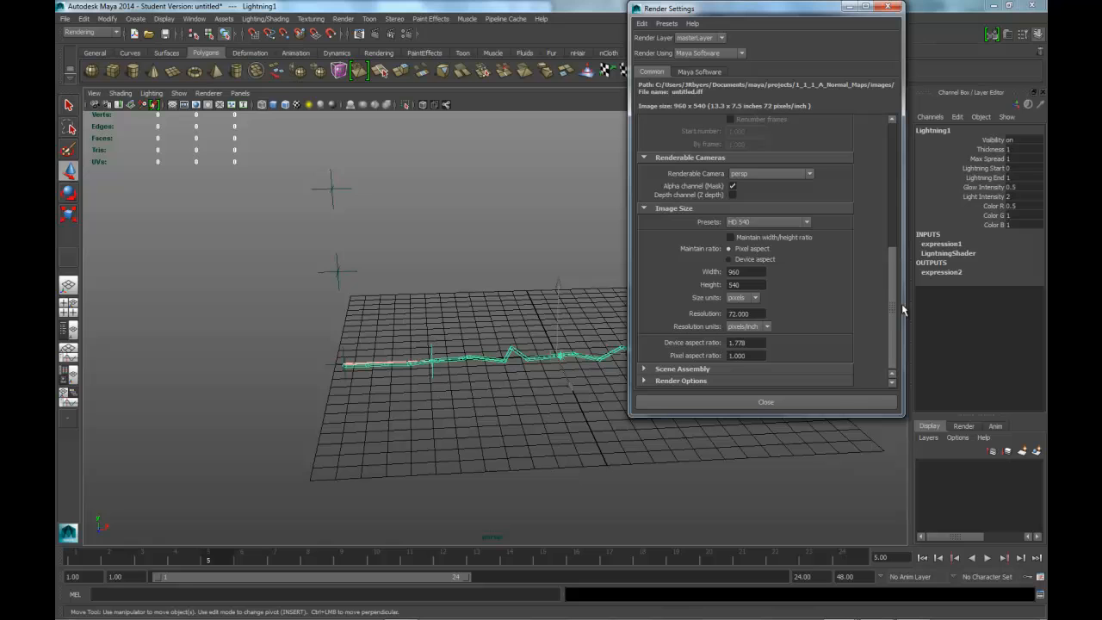
click(807, 222)
drag(803, 250, 801, 266)
click(740, 232)
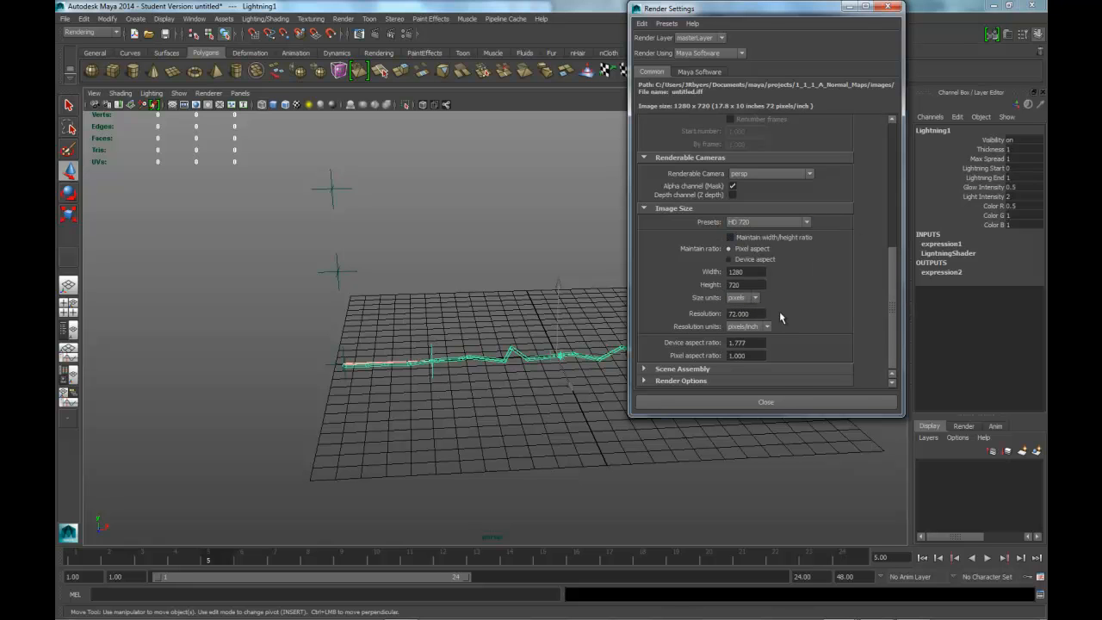
click(780, 401)
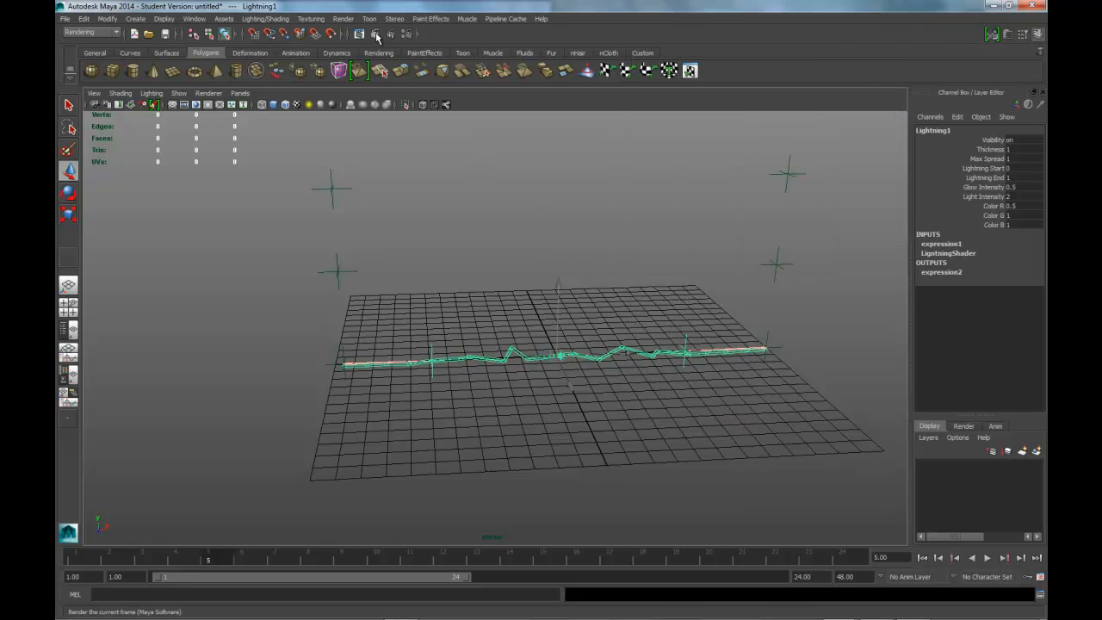
- Render frame 5 of the lightning, keep the image in the render view, and minimize that window
click(376, 33)
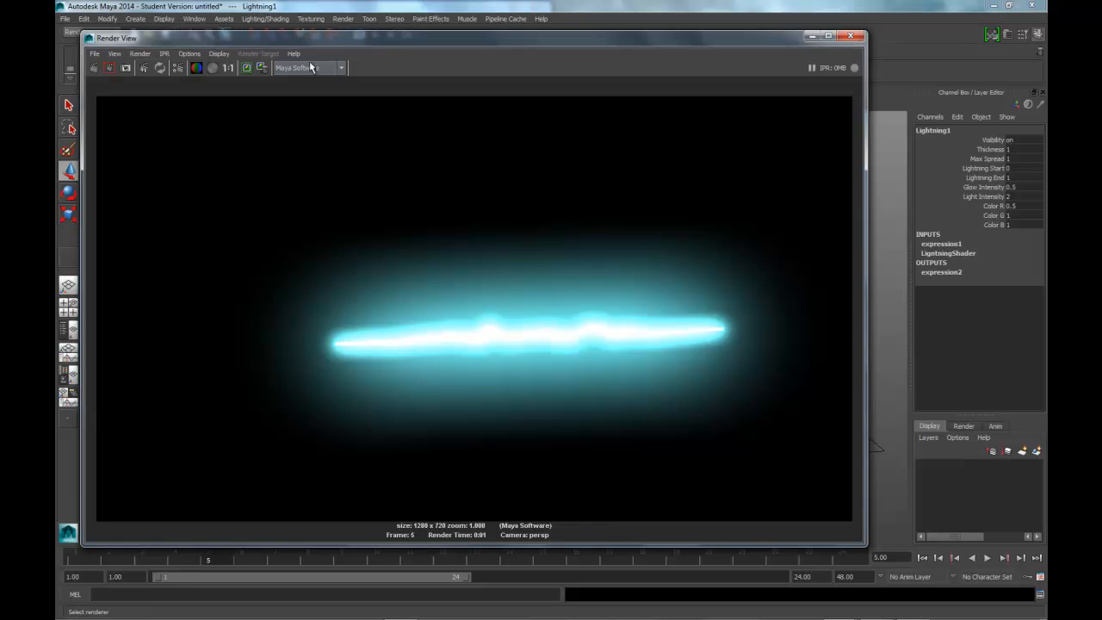
click(247, 67)
click(811, 37)
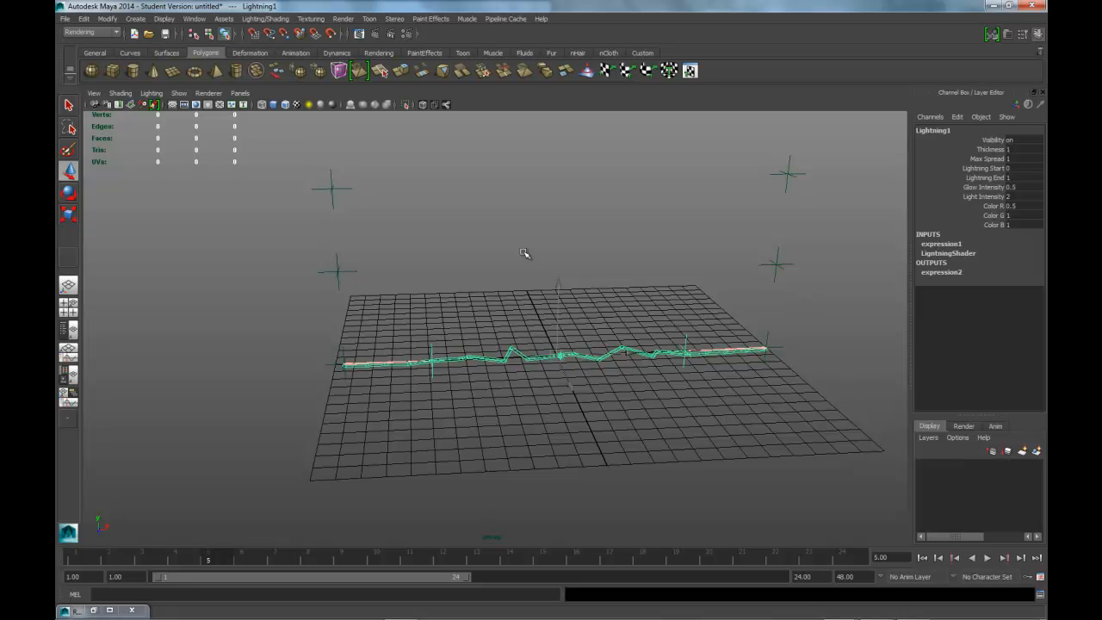
- Select the two middle-height locators and open the Create Lightning options for them
key(w)
click(336, 270)
click(779, 267)
key(space)
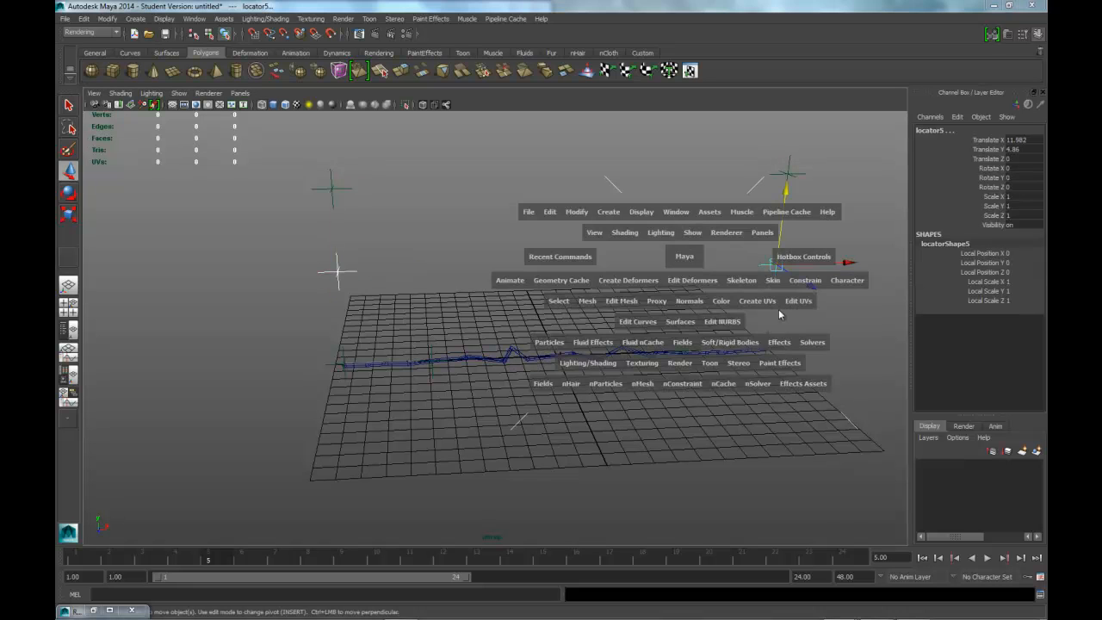
click(779, 343)
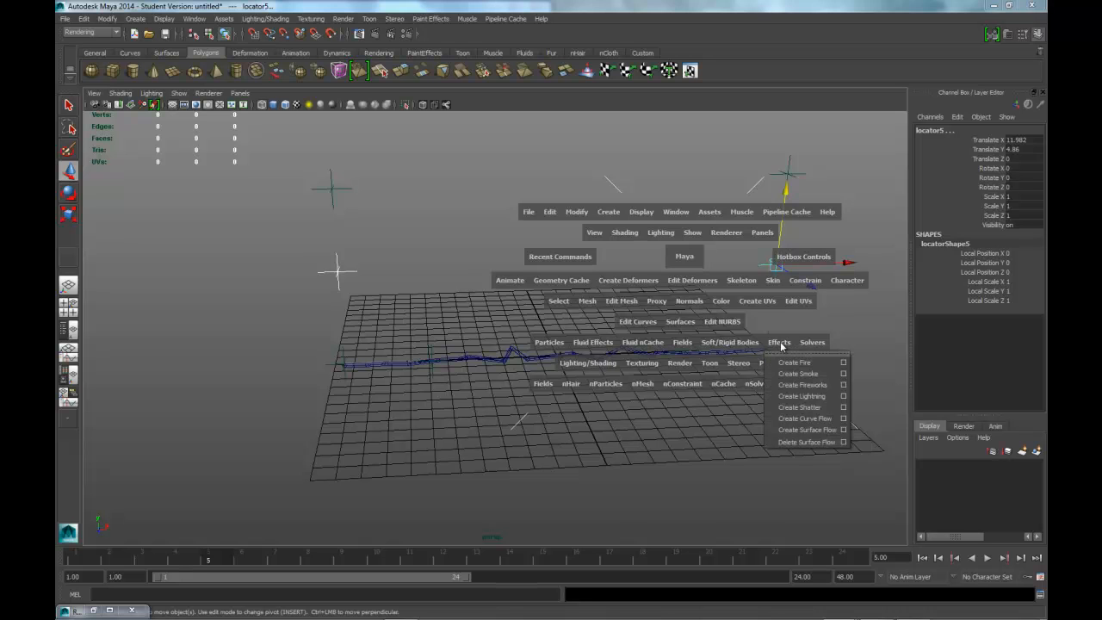
click(844, 396)
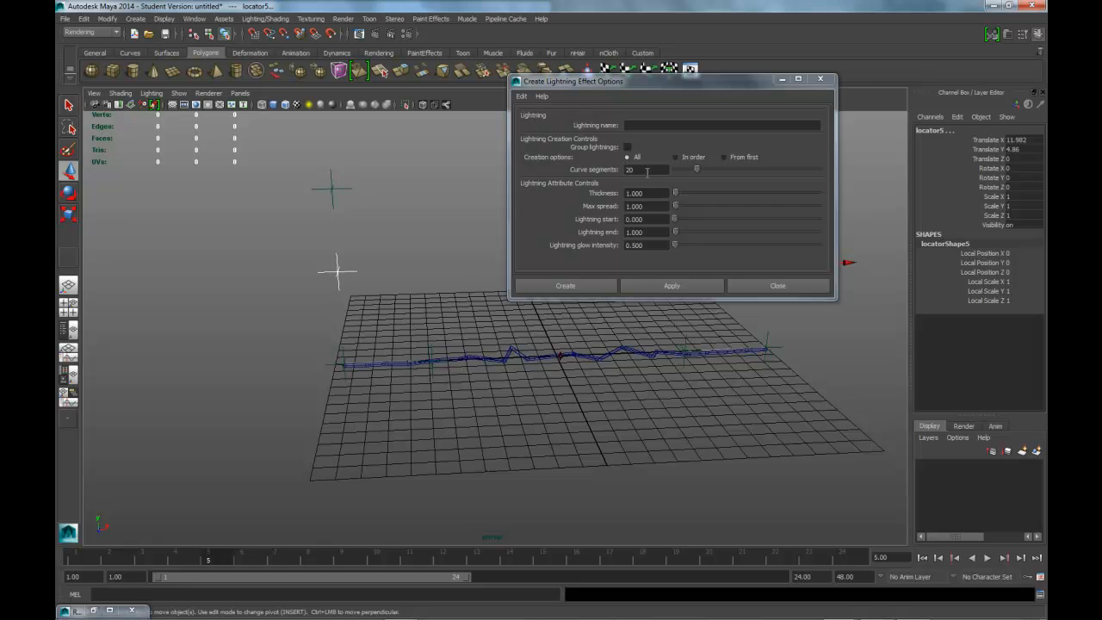
- Create lightning between the middle-height locators with 10 curve segments, thickness 0.25, max spread 2 and glow intensity 0.25
click(652, 170)
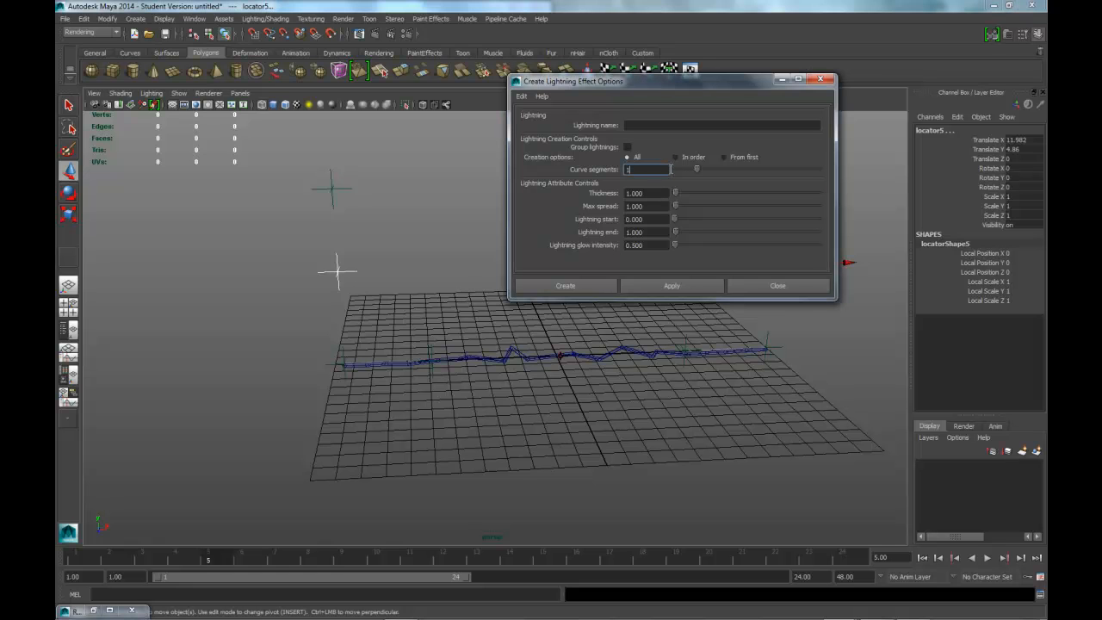
click(627, 193)
text(.250)
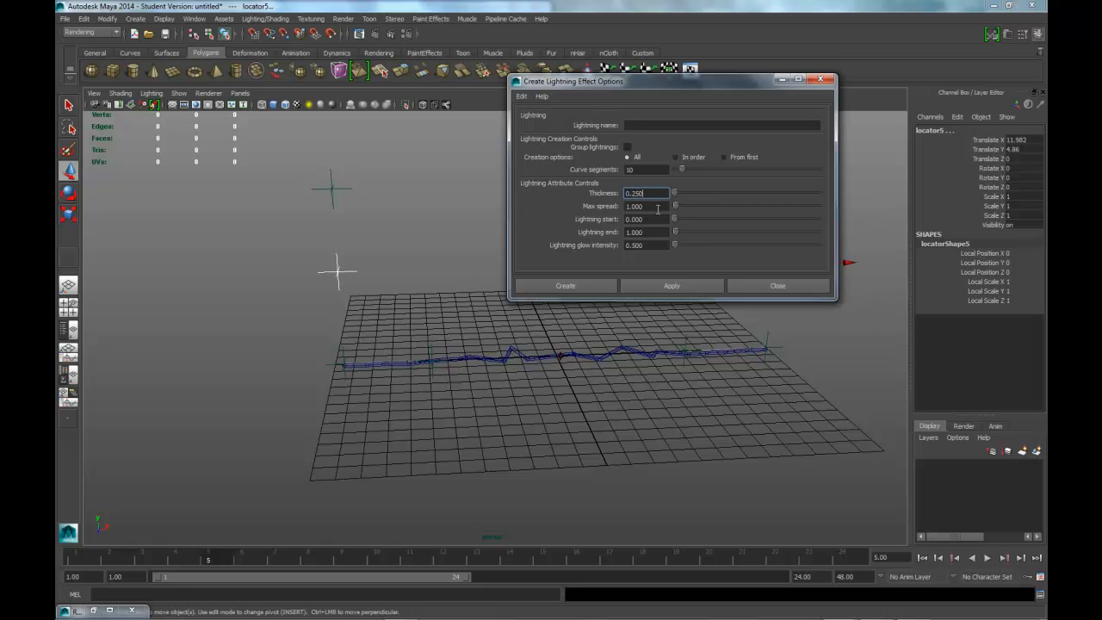
click(622, 206)
click(652, 244)
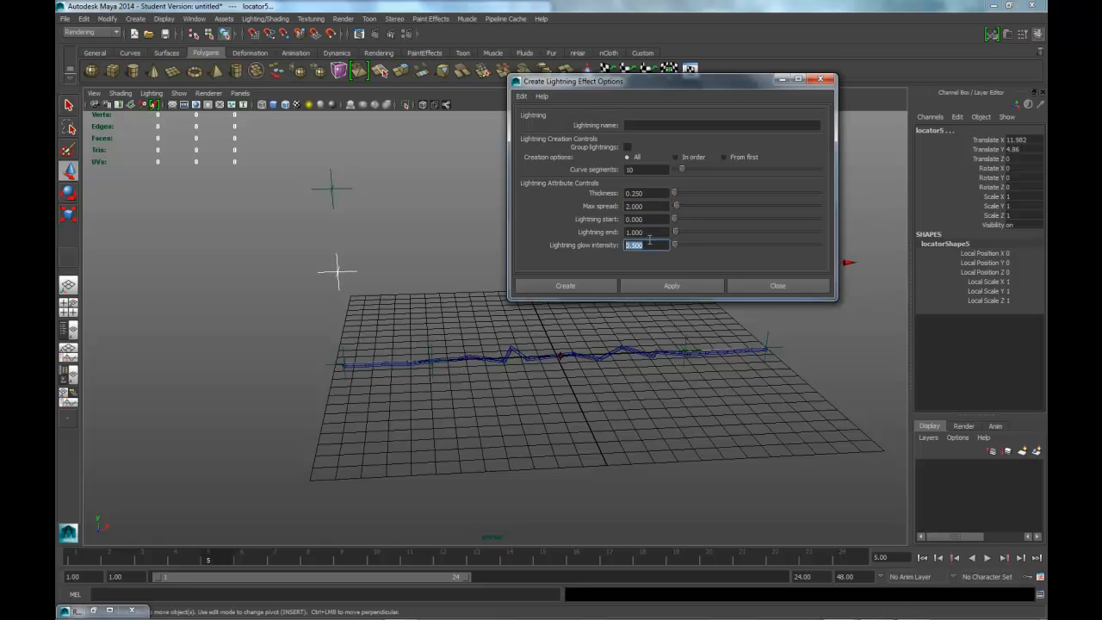
text(.)
click(600, 290)
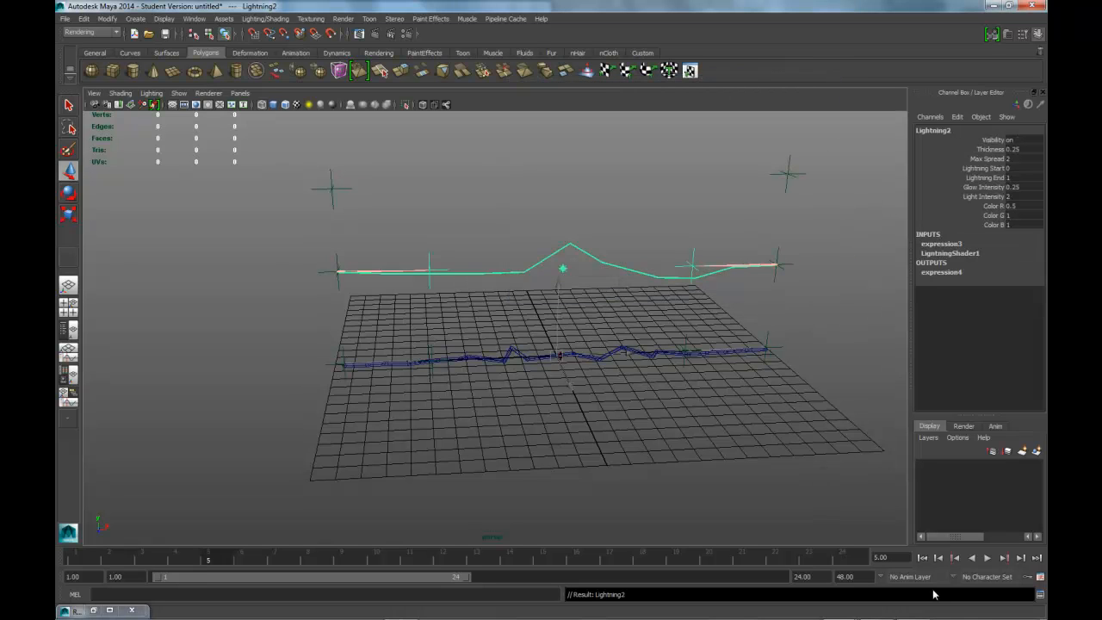
- Play the animation from the start, stop at frame 8, render that frame and close the render view
click(922, 558)
click(988, 558)
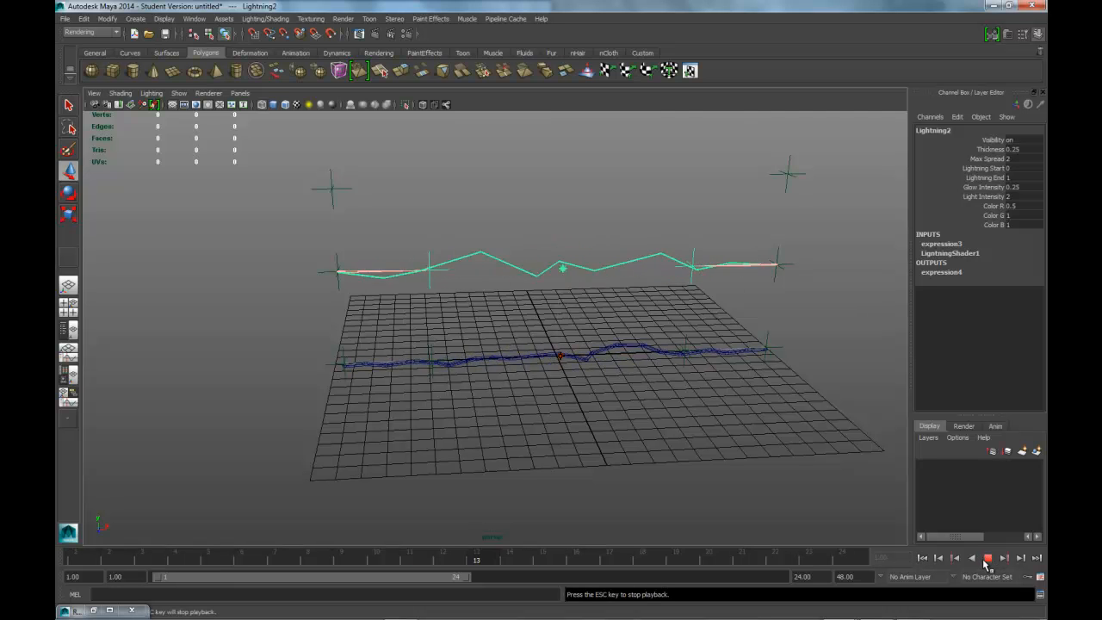
click(988, 558)
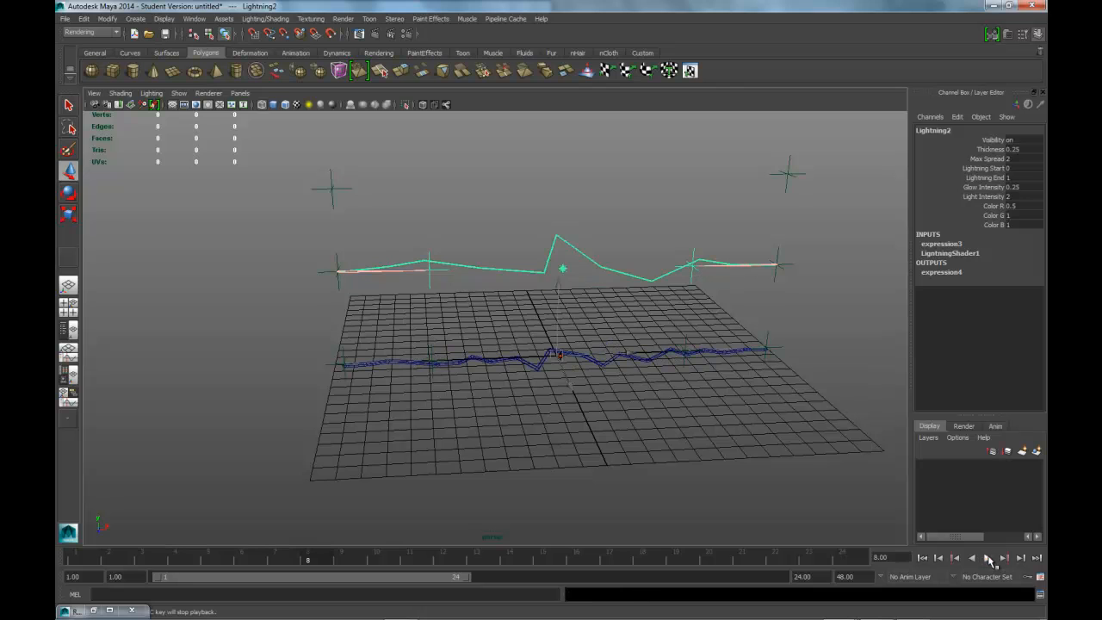
click(383, 37)
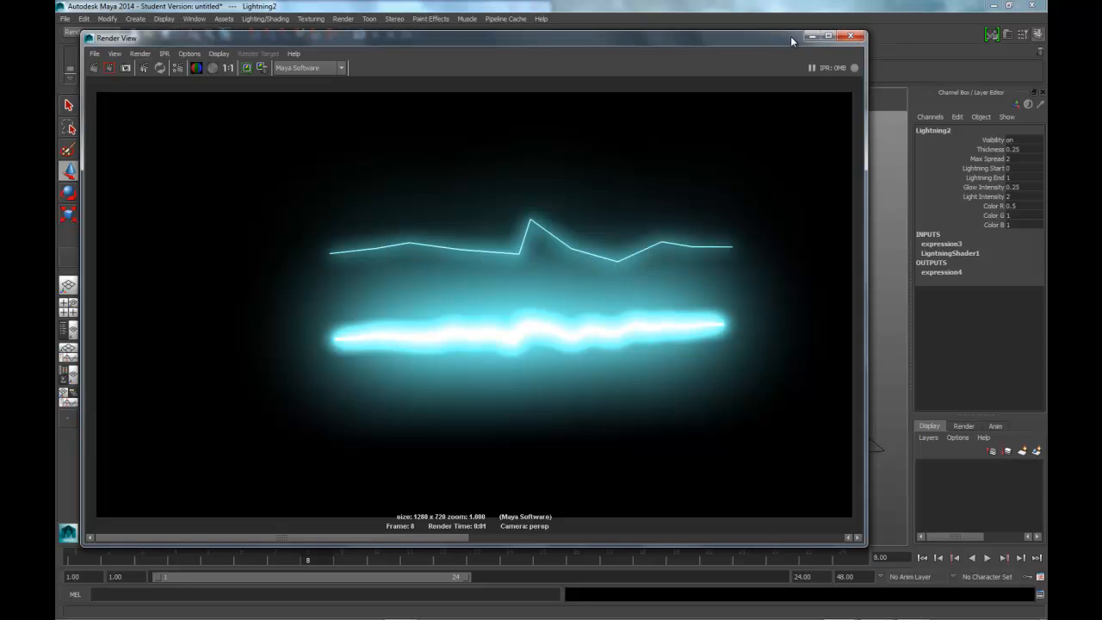
click(853, 38)
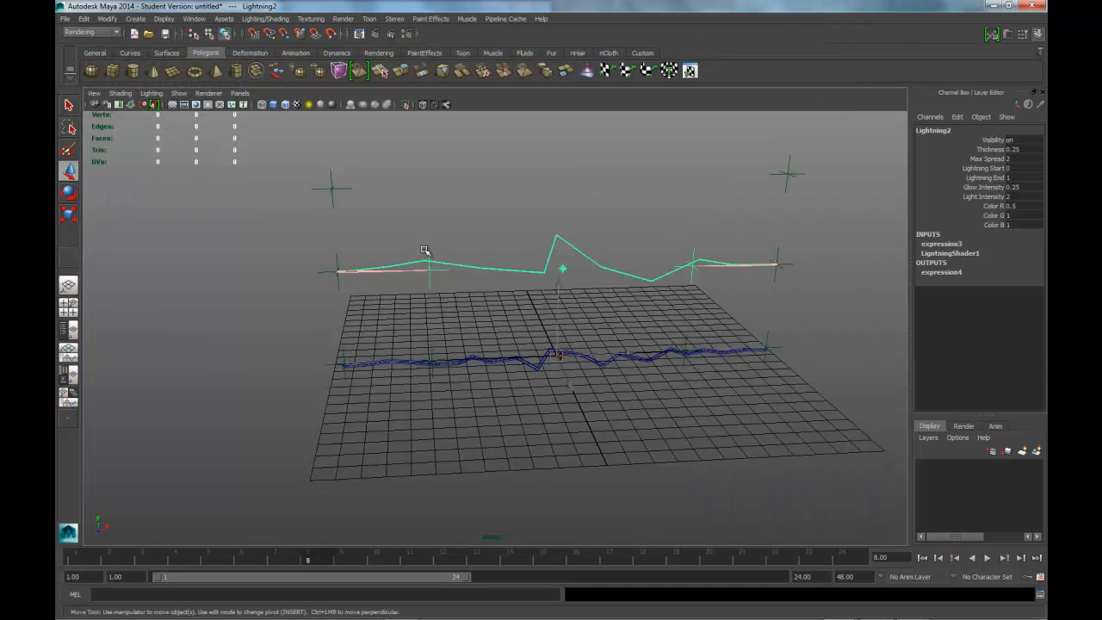
- Select the two uppermost locators and open the Create Lightning options for them
click(337, 181)
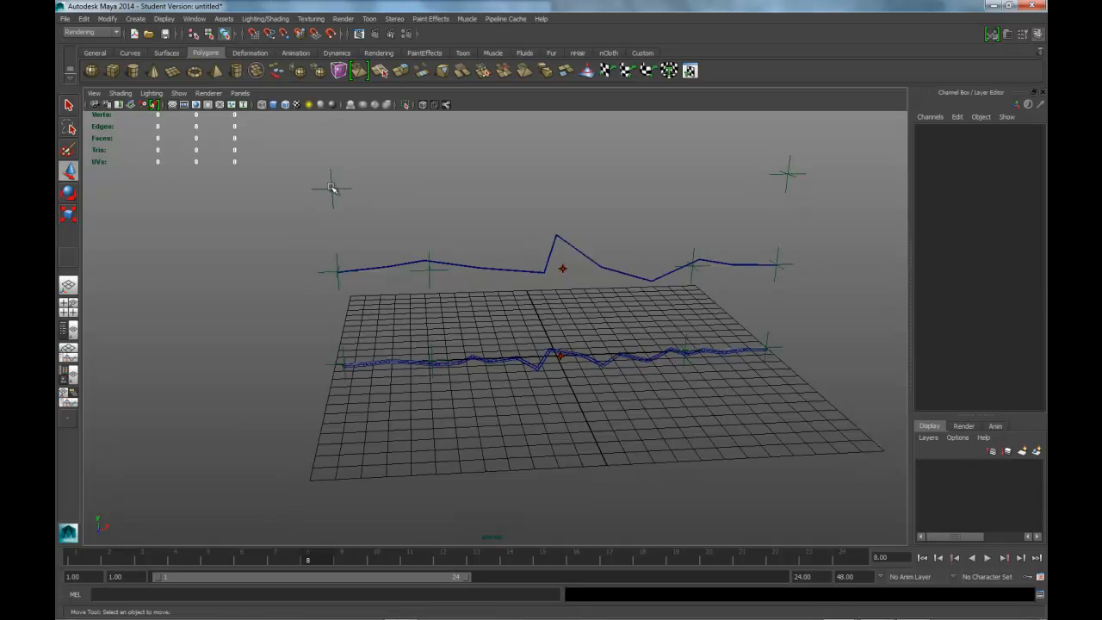
click(333, 186)
click(789, 173)
key(space)
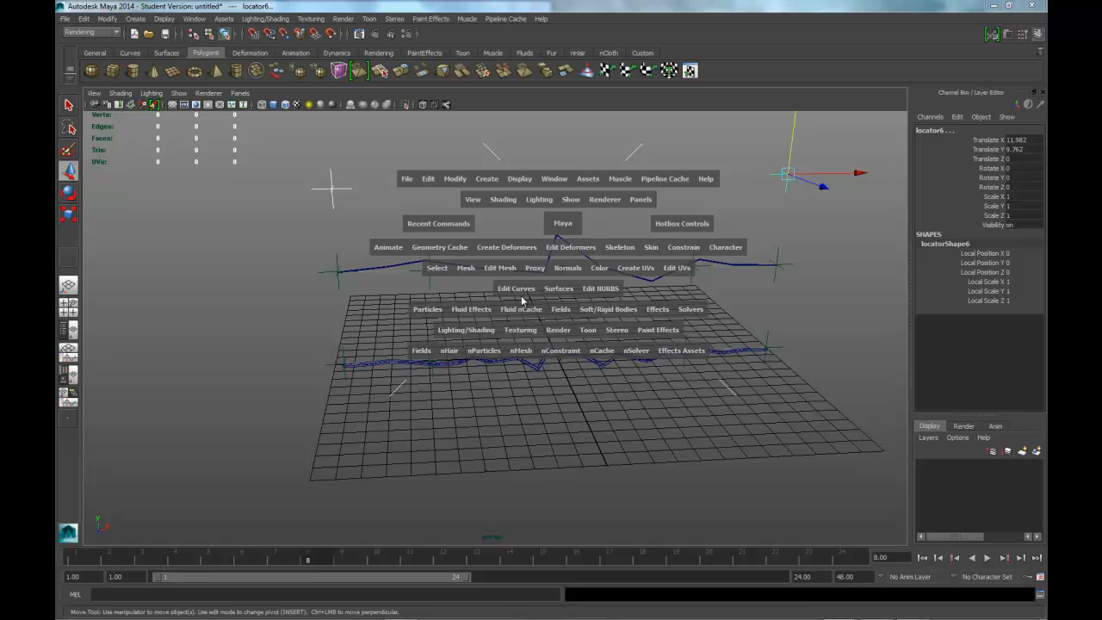
drag(655, 313, 726, 362)
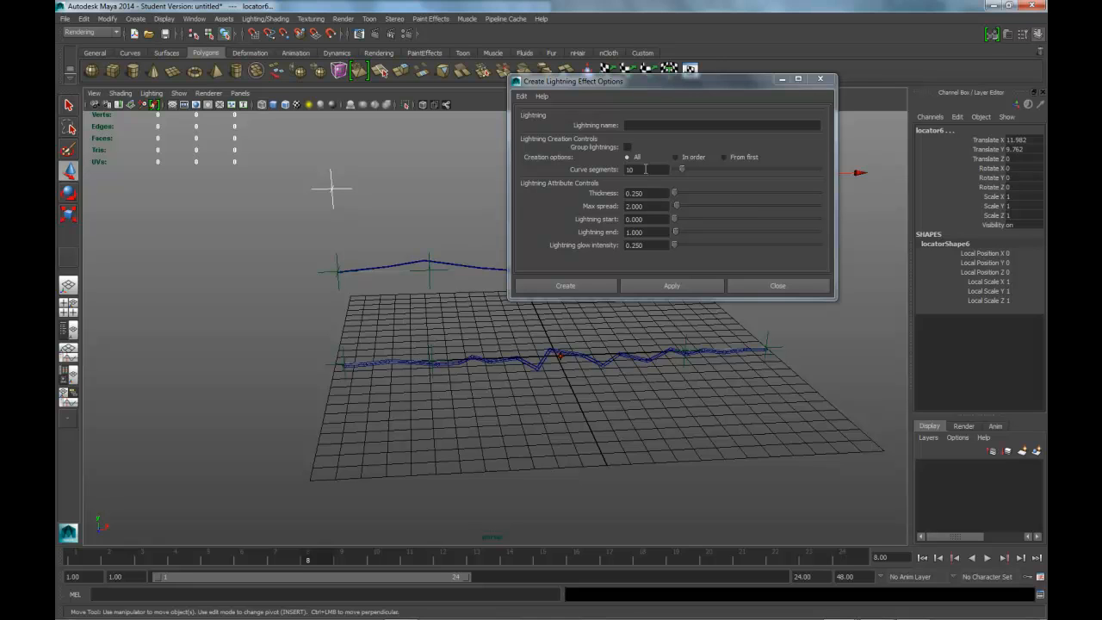
- Create lightning between the uppermost locators with 20 curve segments, max spread 3 and glow intensity 0.3
double_click(645, 168)
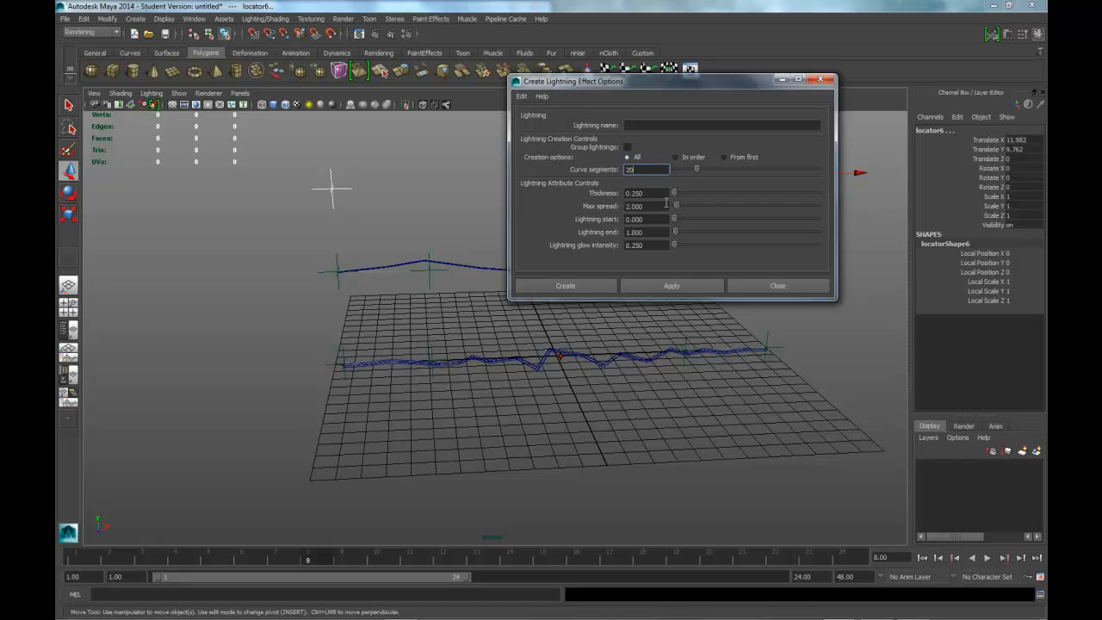
double_click(650, 207)
double_click(637, 245)
click(590, 287)
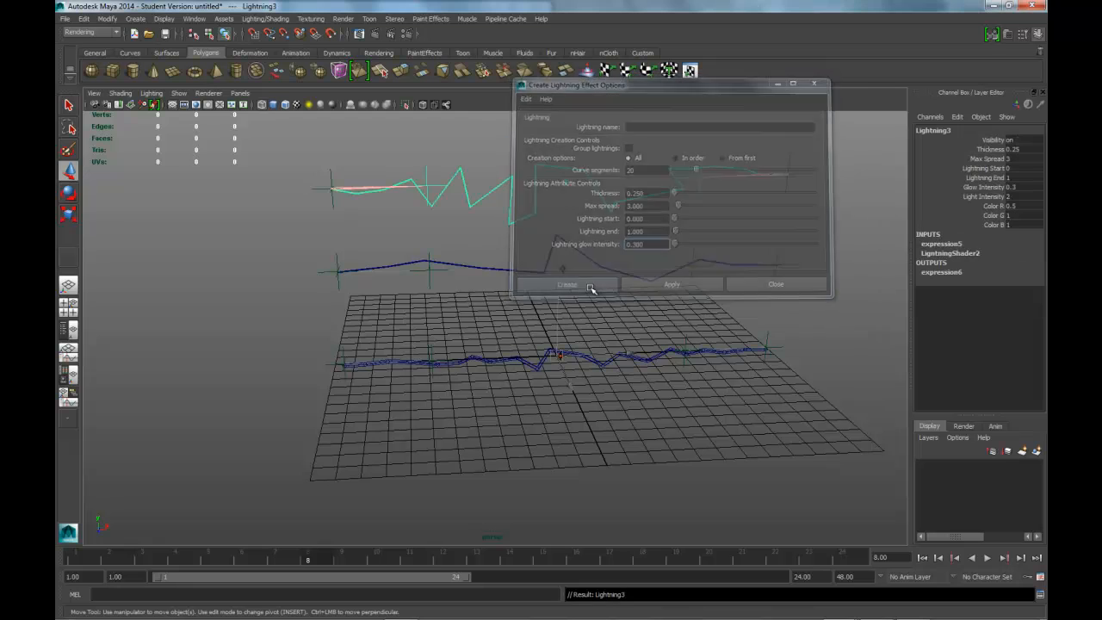
- Play back all three lightning effects from the start, stop at frame 19, render that frame and close the render view
click(922, 558)
click(989, 558)
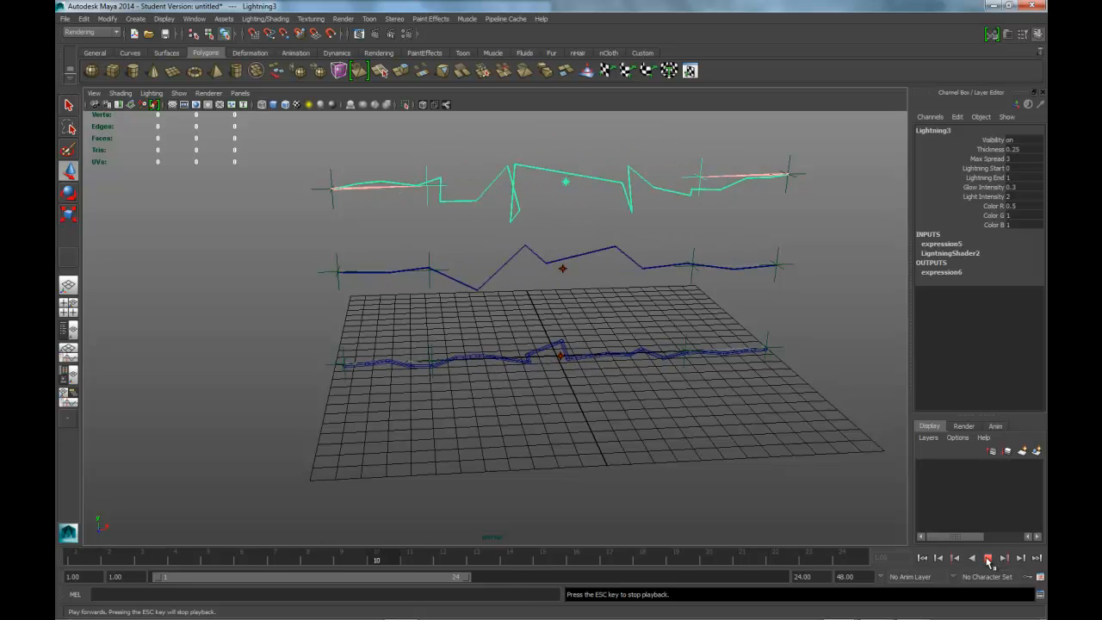
click(988, 558)
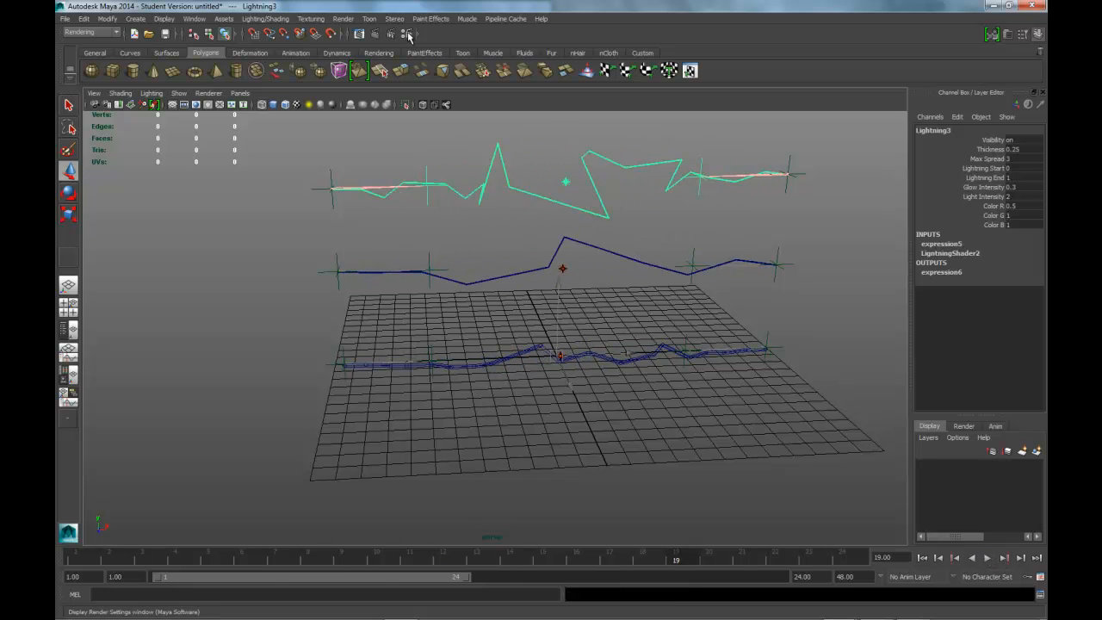
click(377, 34)
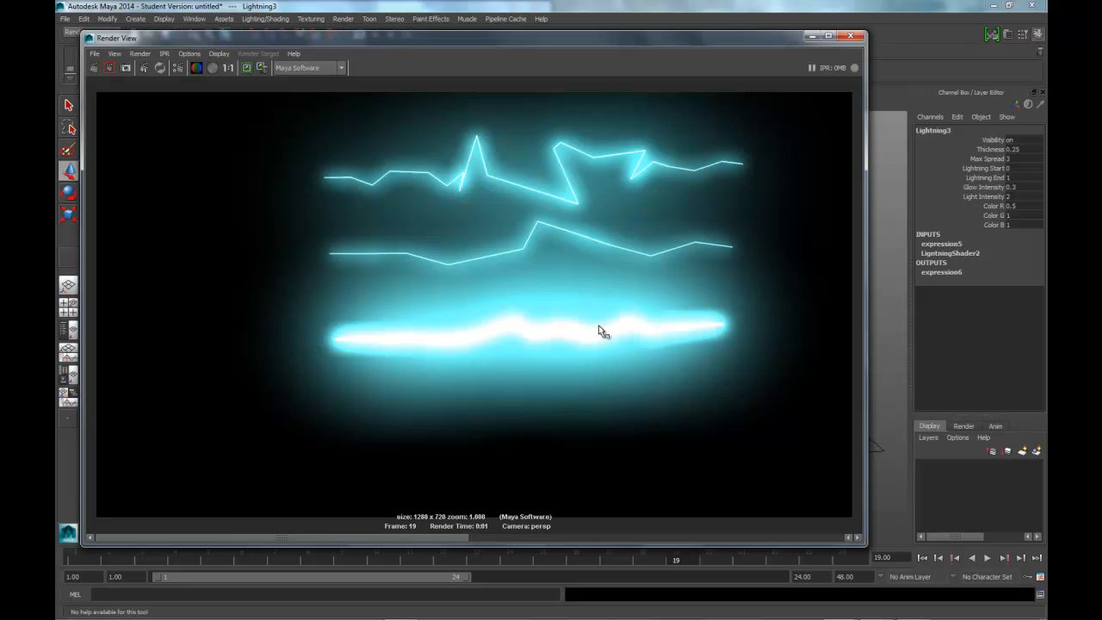
click(851, 36)
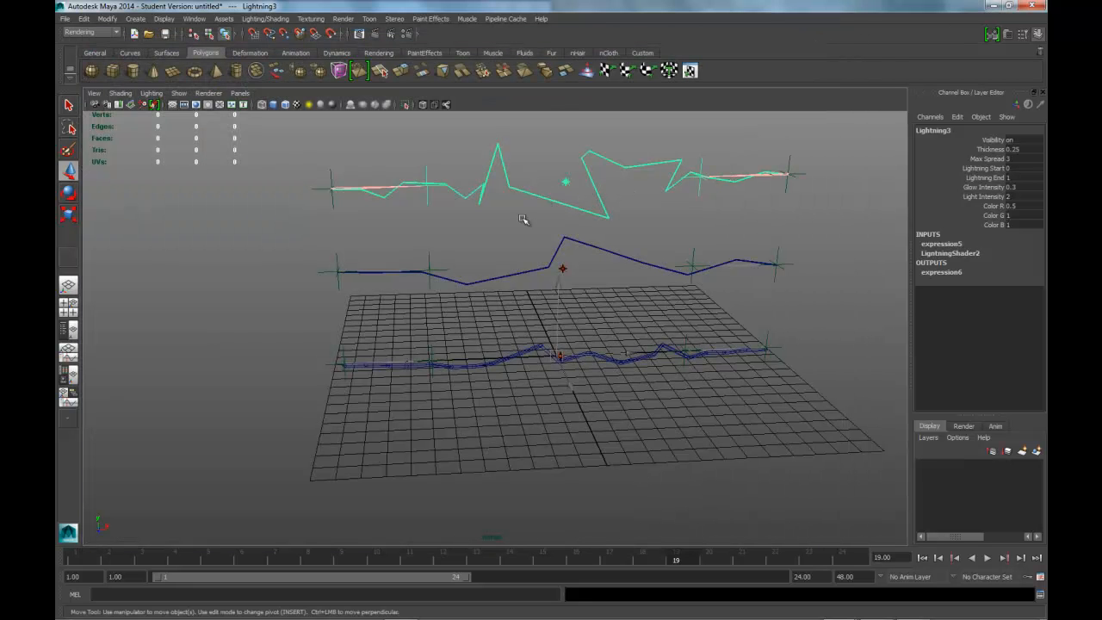
- Start a new scene without saving the changes to the untitled one
click(66, 19)
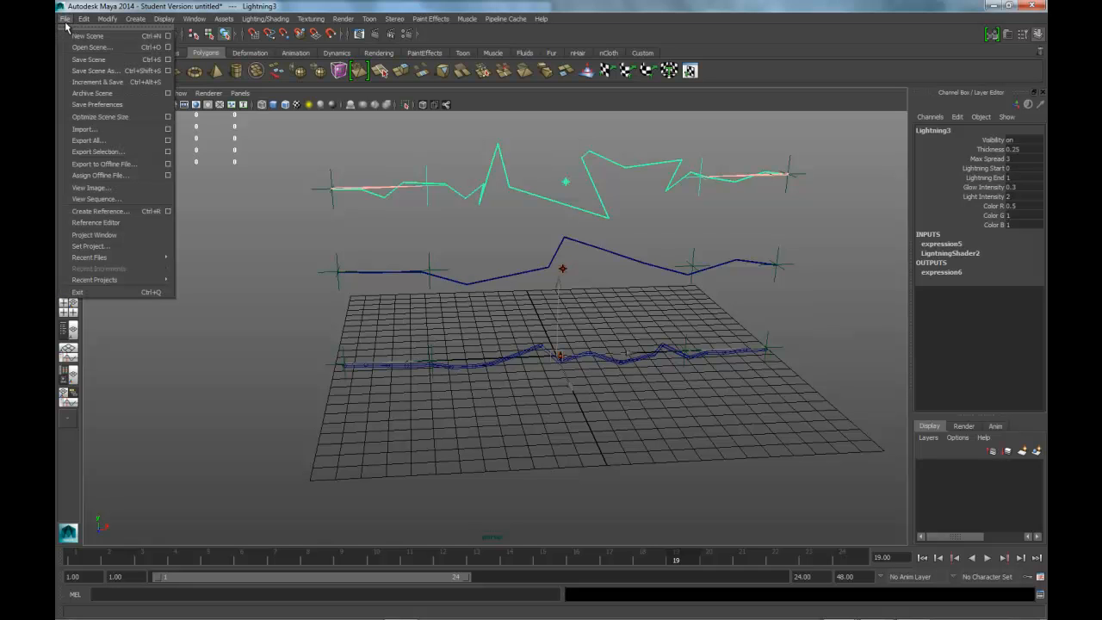
click(86, 36)
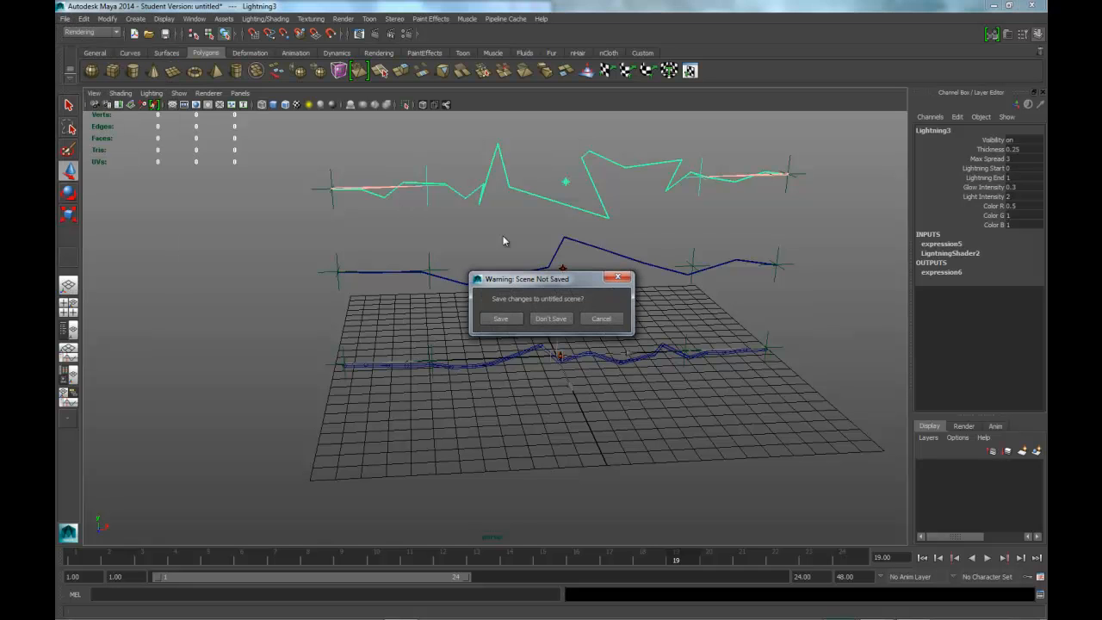
click(558, 318)
alt+drag(657, 354, 578, 359)
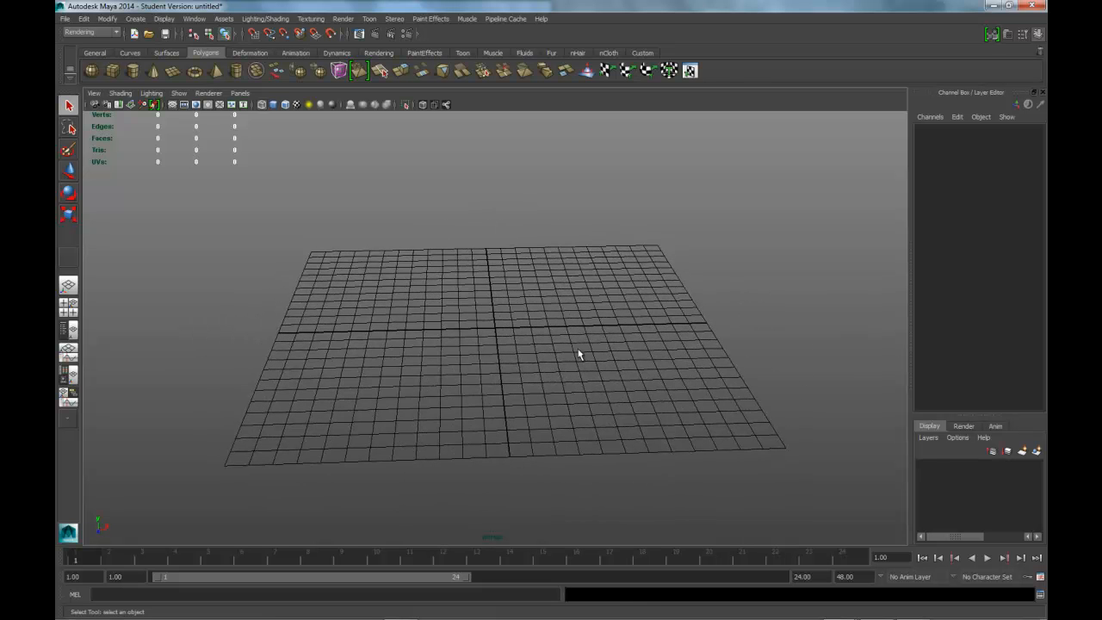
- Place a locator at about X -12 and its duplicate at about X 12, and hide the viewport grid
click(136, 19)
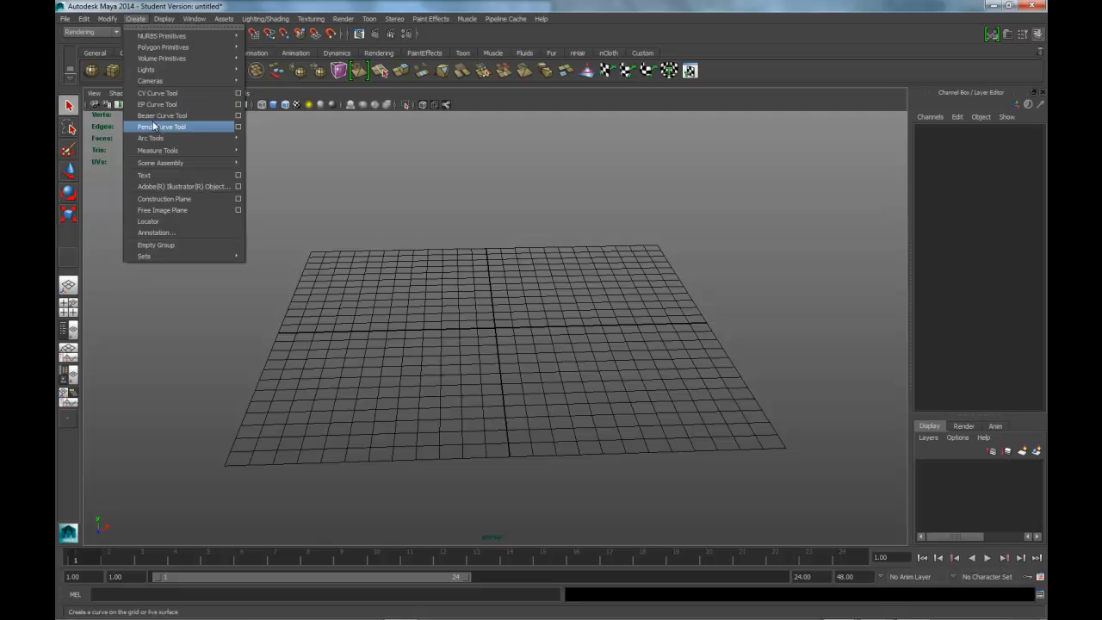
click(168, 220)
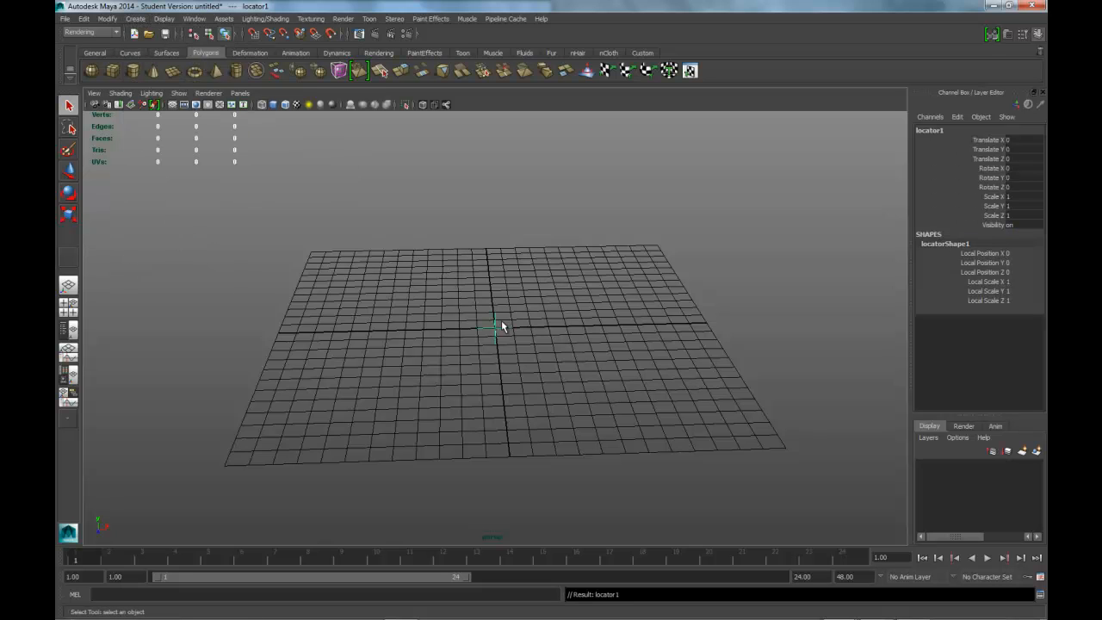
key(w)
drag(562, 326, 785, 325)
key(ctrl+d)
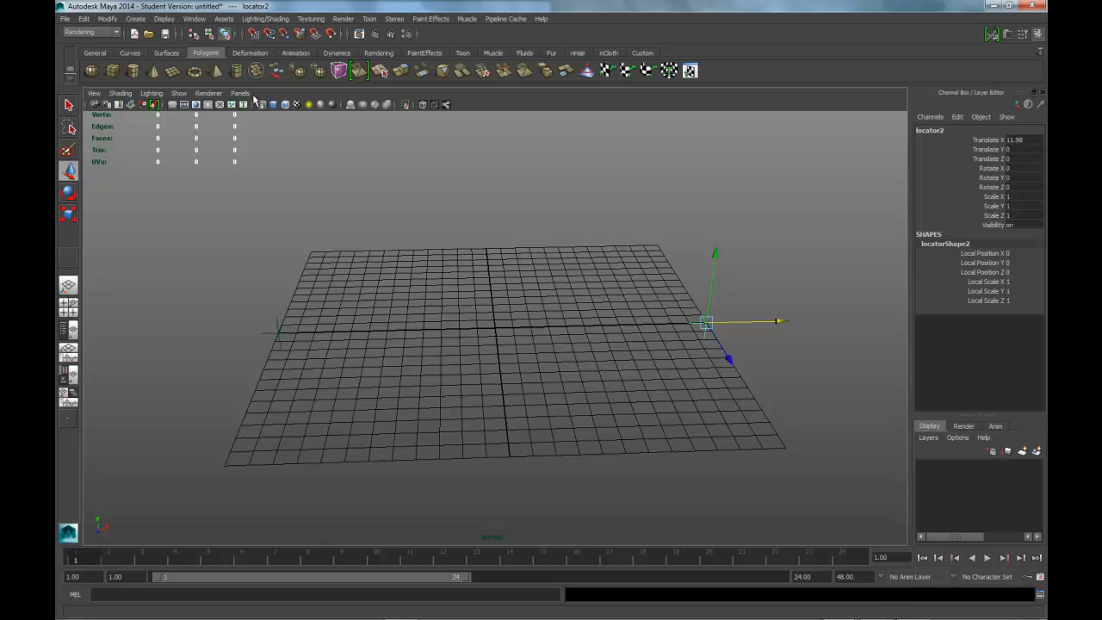
click(180, 93)
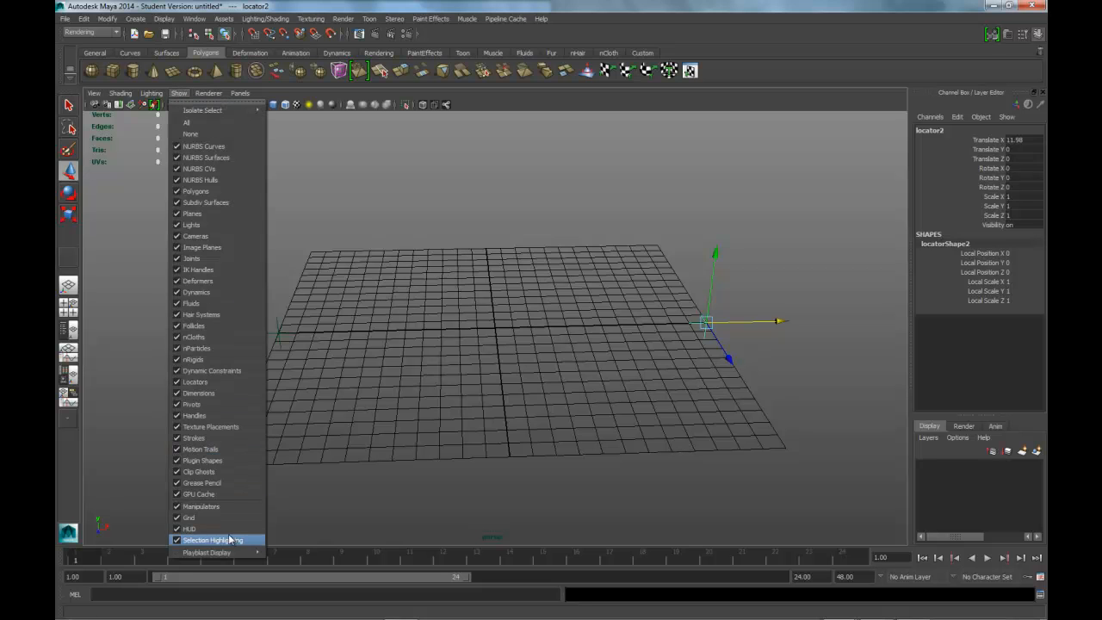
click(212, 517)
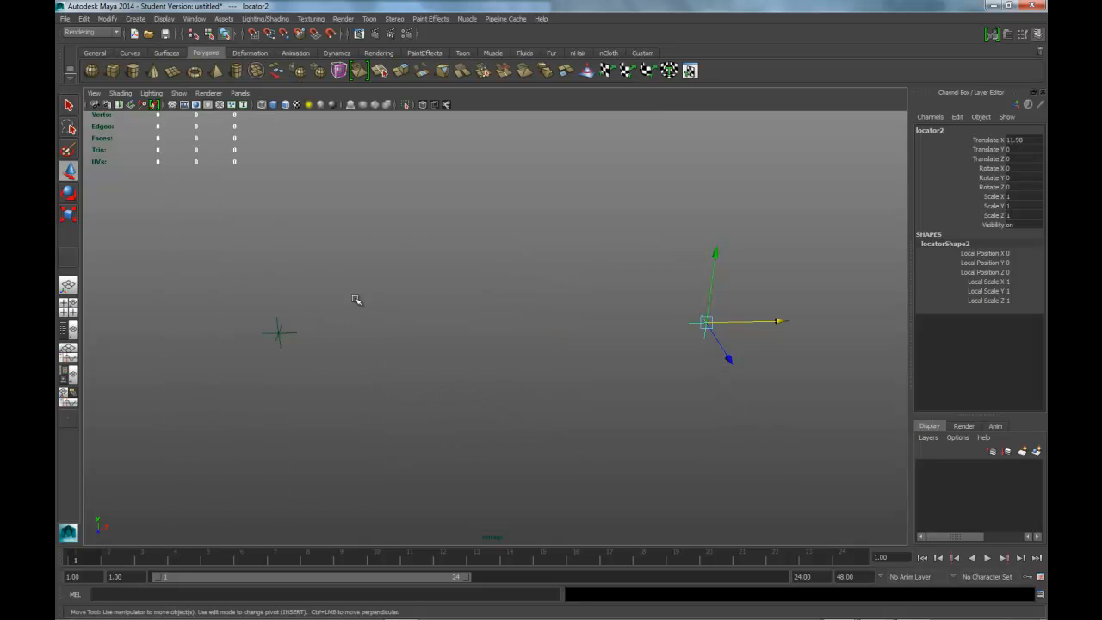
- Create lightning between the two locators with the max spread set to 2
click(278, 331)
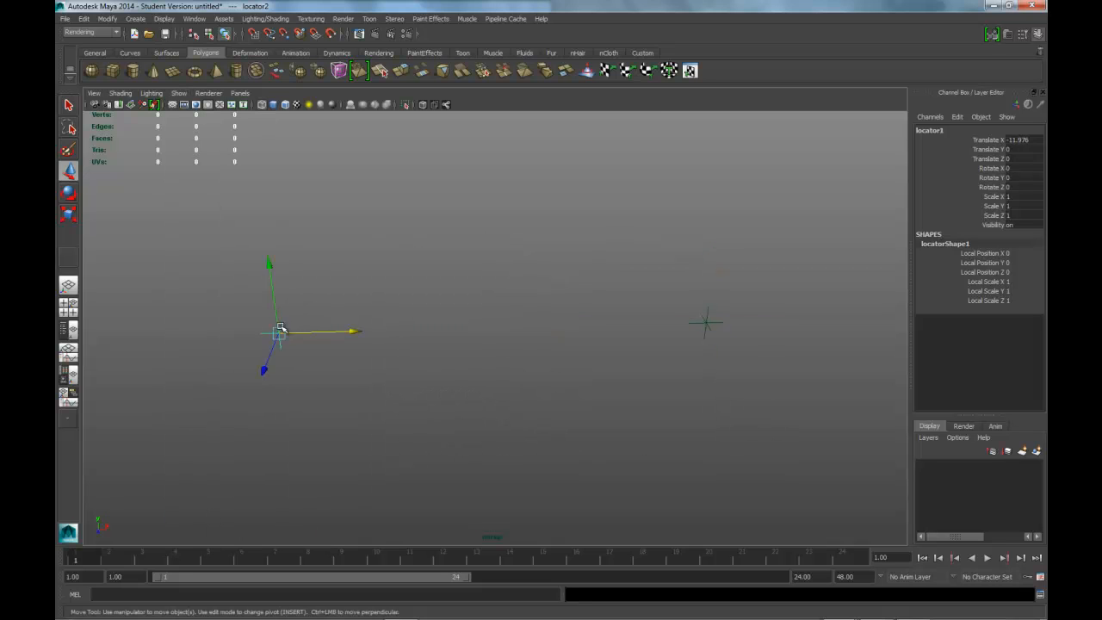
click(708, 322)
key(space)
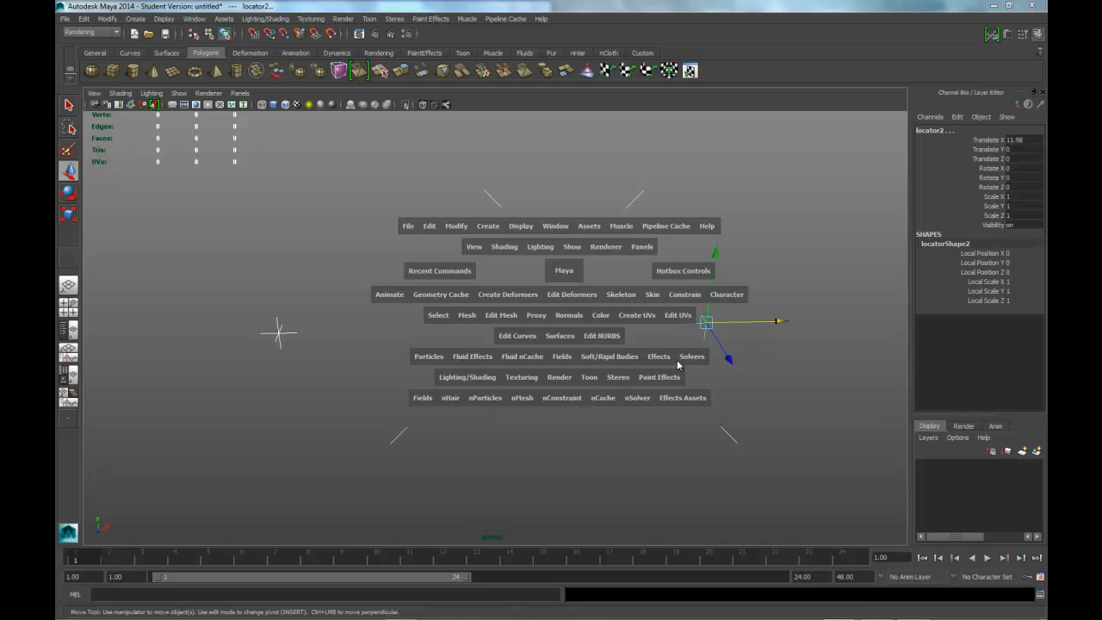
click(651, 358)
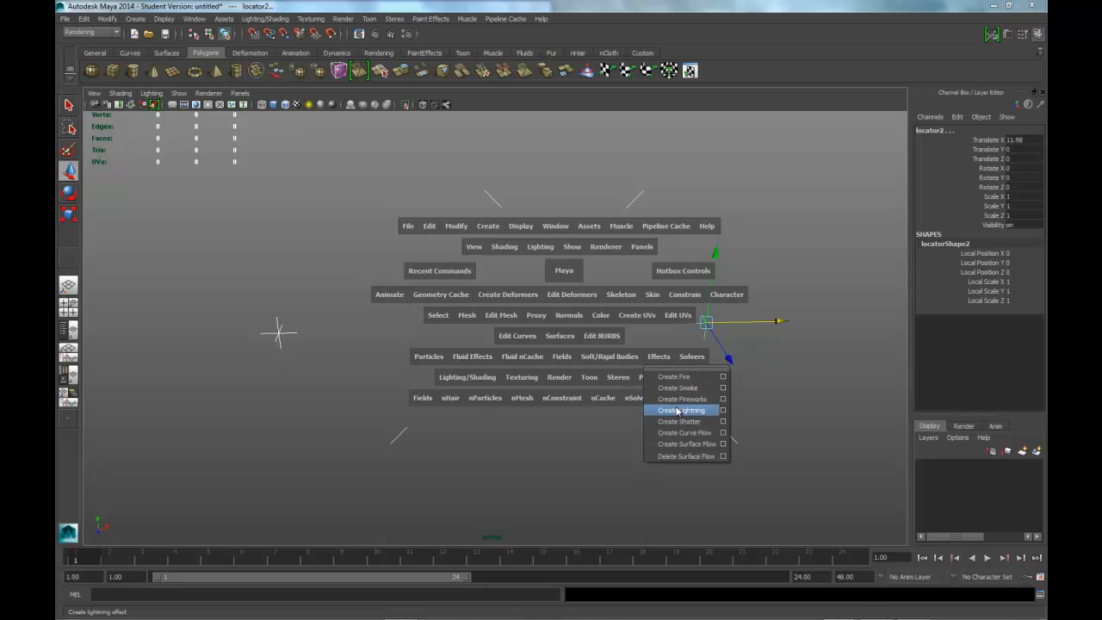
click(724, 412)
drag(673, 83, 499, 51)
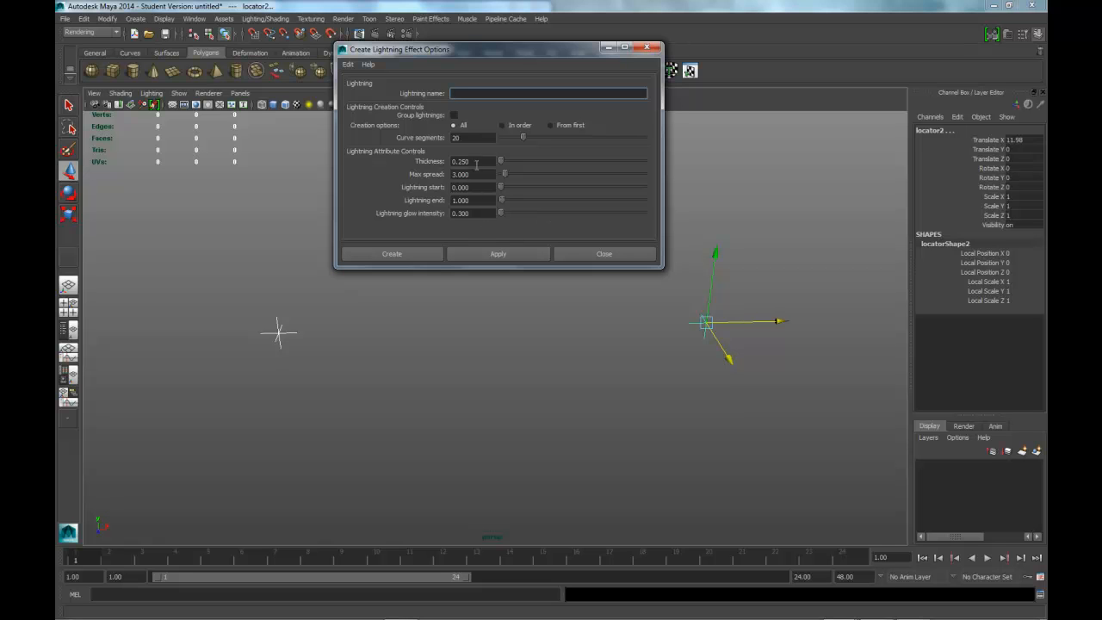
drag(486, 174, 461, 174)
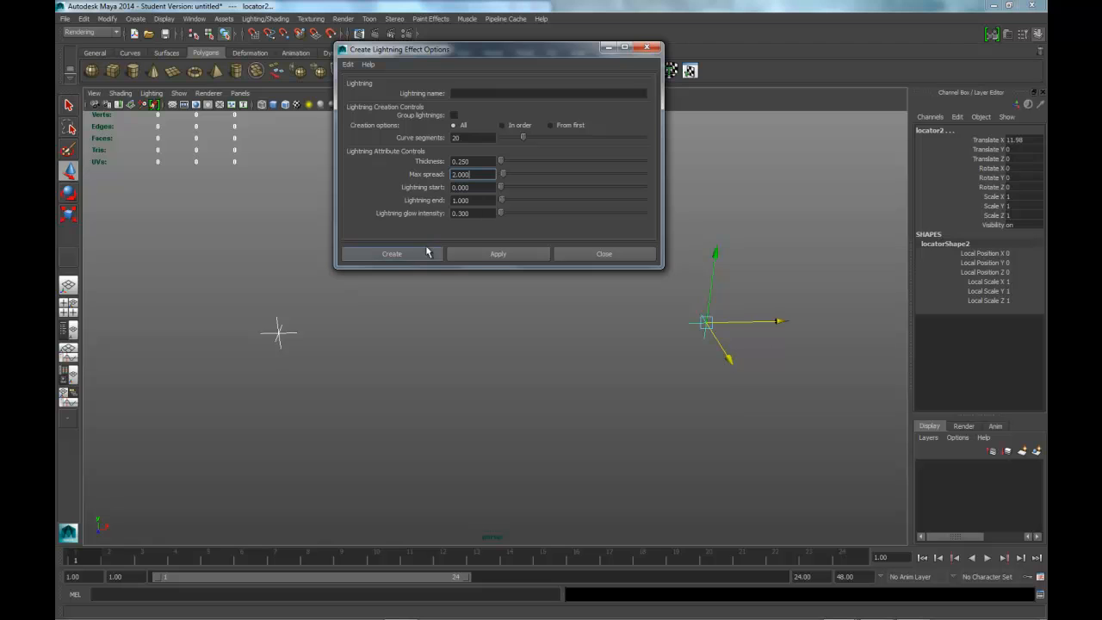
click(401, 254)
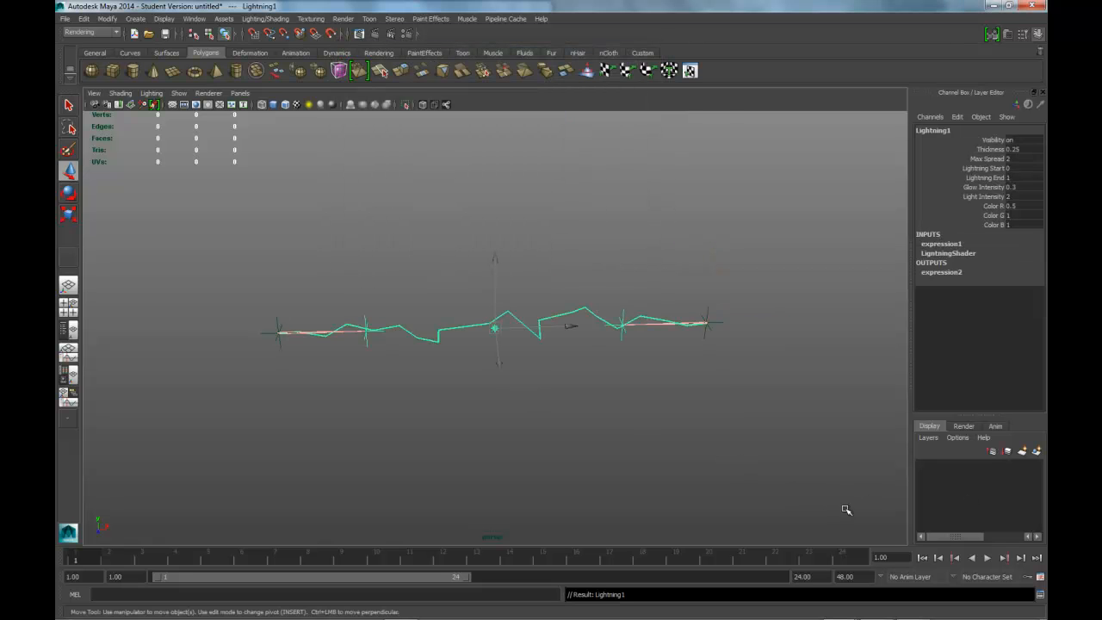
- Shift the right-end locator slightly along Y and lower the left-end locator to about Y -0.26 to reshape the lightning
click(708, 312)
click(707, 318)
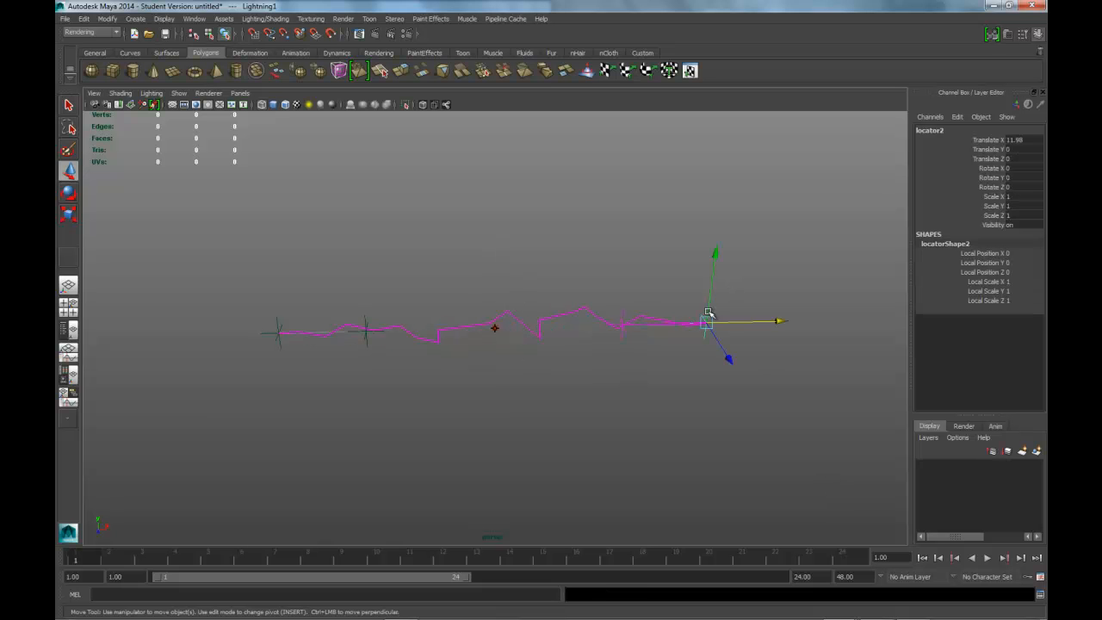
mouse_move(721, 250)
mouse_down()
mouse_move(726, 162)
mouse_move(712, 253)
mouse_up()
click(278, 323)
mouse_move(273, 261)
mouse_down()
mouse_move(259, 214)
mouse_move(262, 260)
mouse_up()
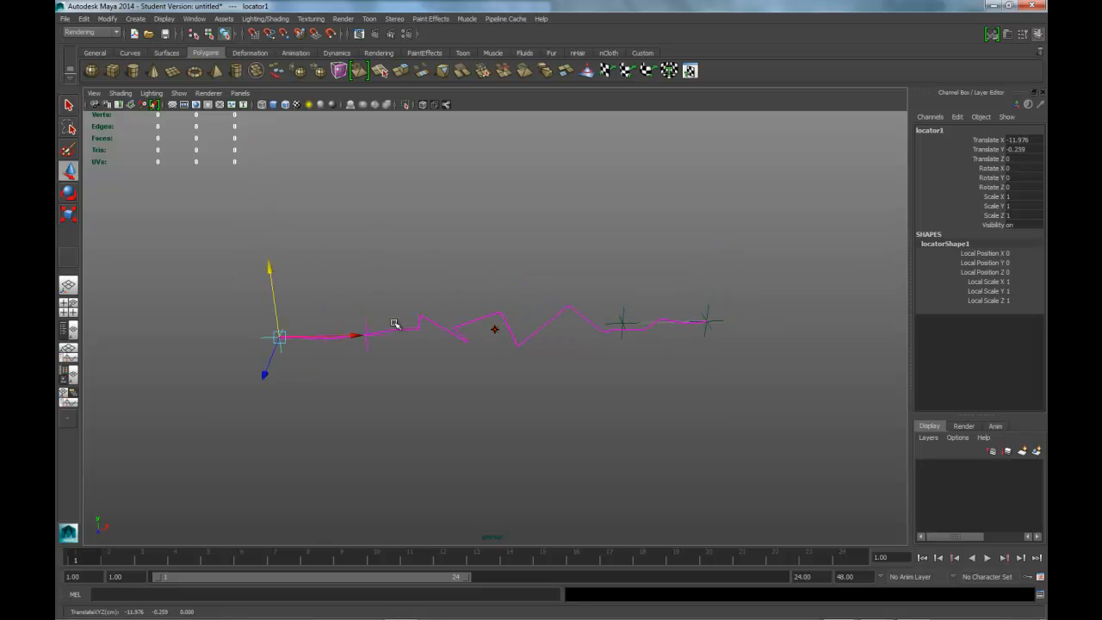
- Raise the direction handle near the left end to about Y 0.16 and lower the right-end locator to about Y -0.58
click(366, 333)
drag(362, 268, 405, 265)
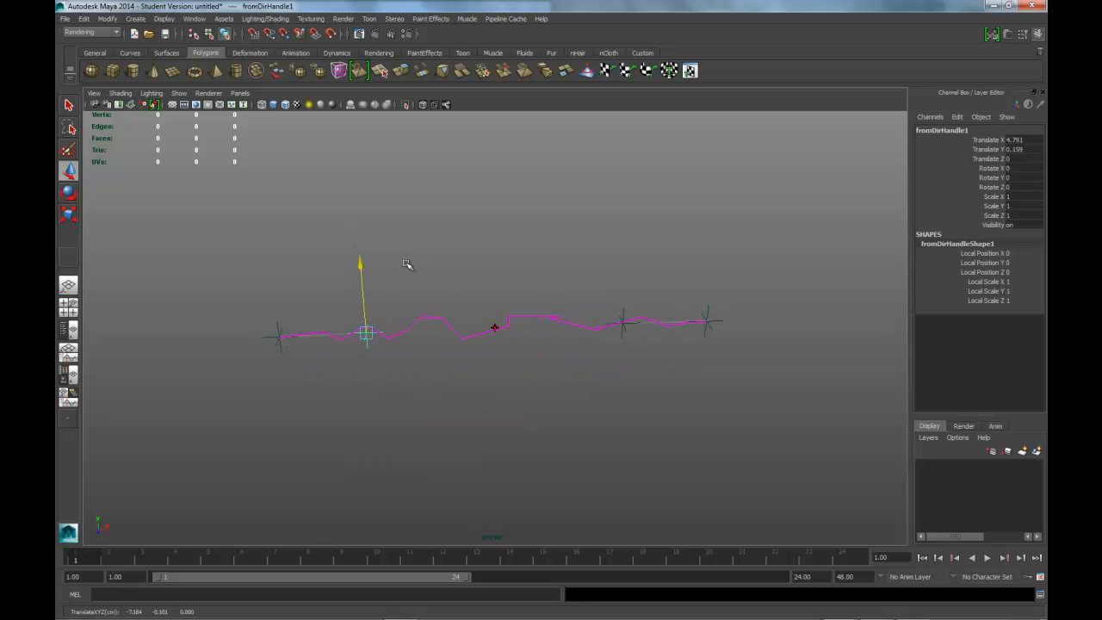
click(711, 317)
mouse_move(720, 257)
mouse_down()
mouse_move(726, 176)
mouse_move(704, 266)
mouse_up()
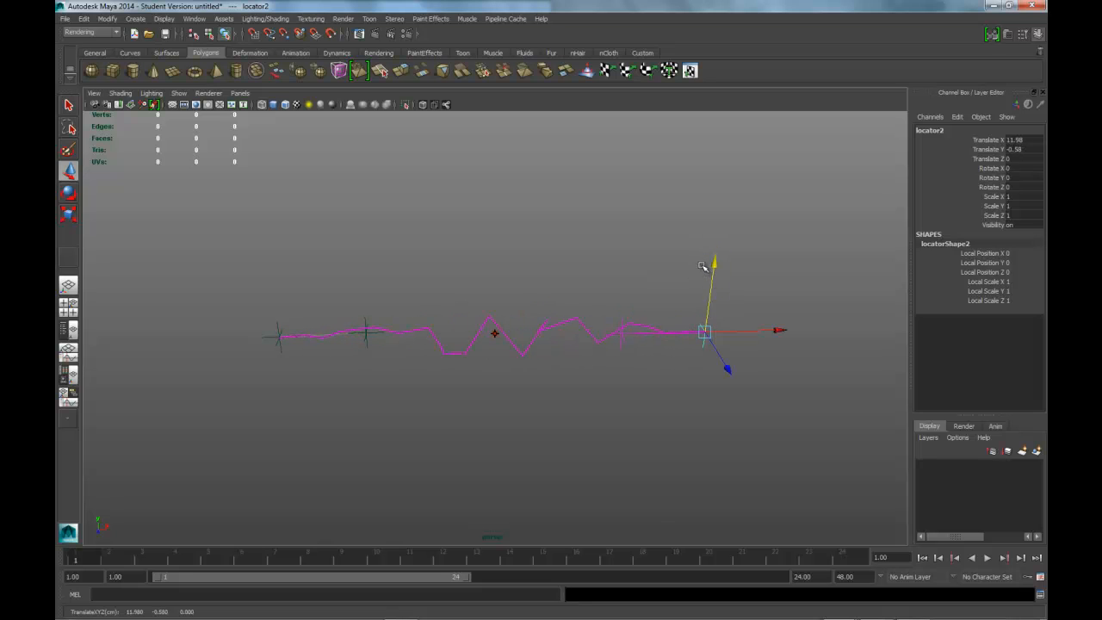
- Render the reshaped lightning to check its look, and close the render
click(424, 273)
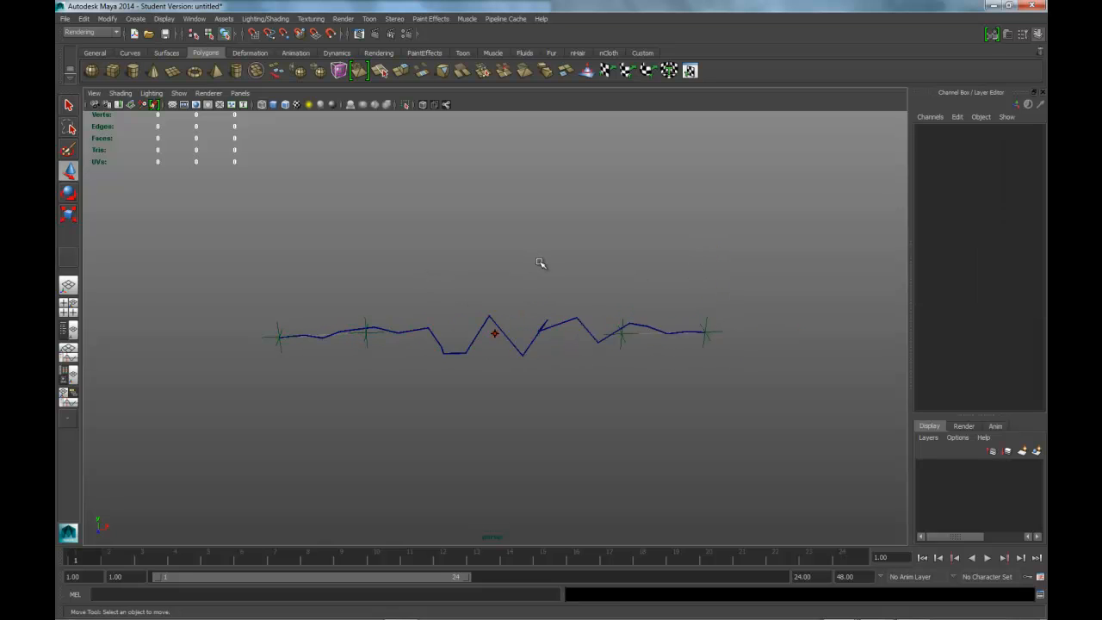
click(377, 35)
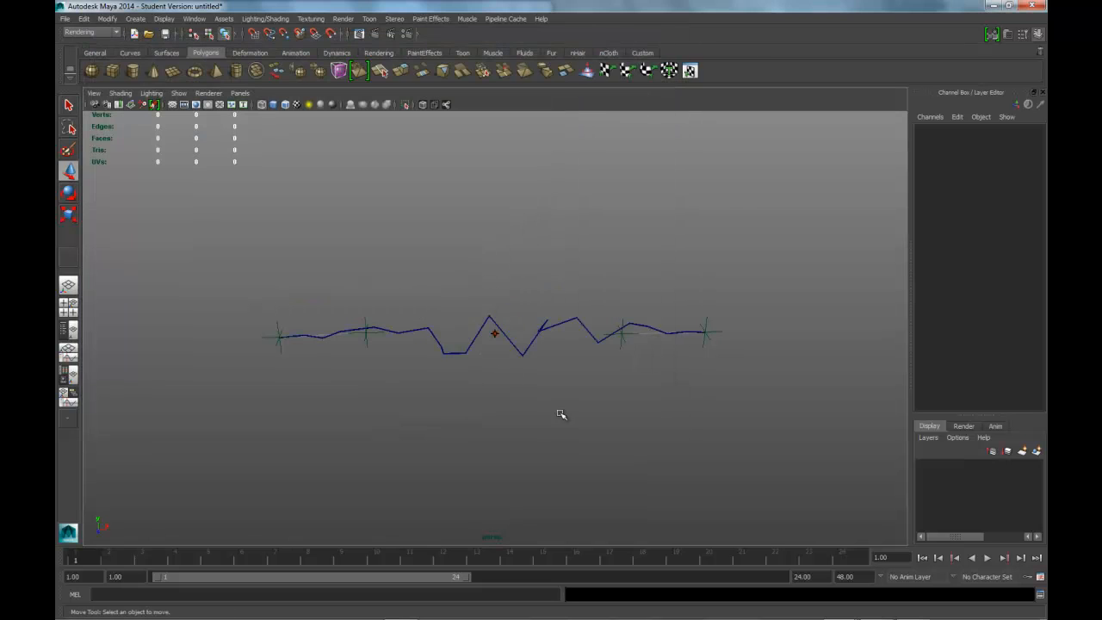
click(660, 36)
- Create a polygon plane at the origin and switch the viewport to shaded display
click(173, 71)
key(5)
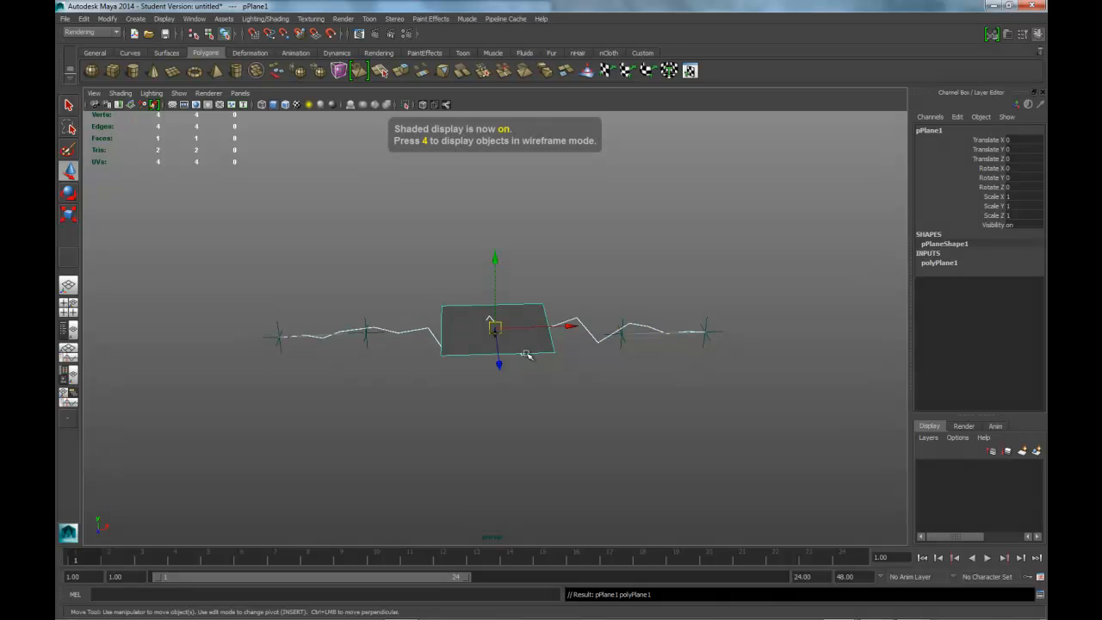
key(e)
key(r)
click(539, 414)
click(517, 334)
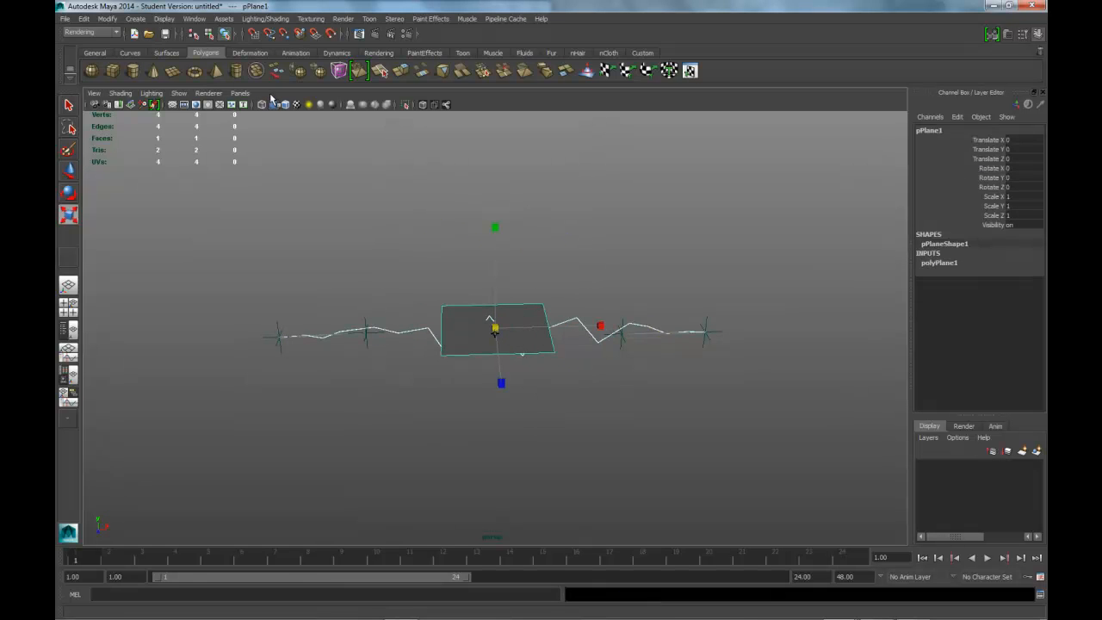
click(211, 34)
click(225, 34)
click(383, 415)
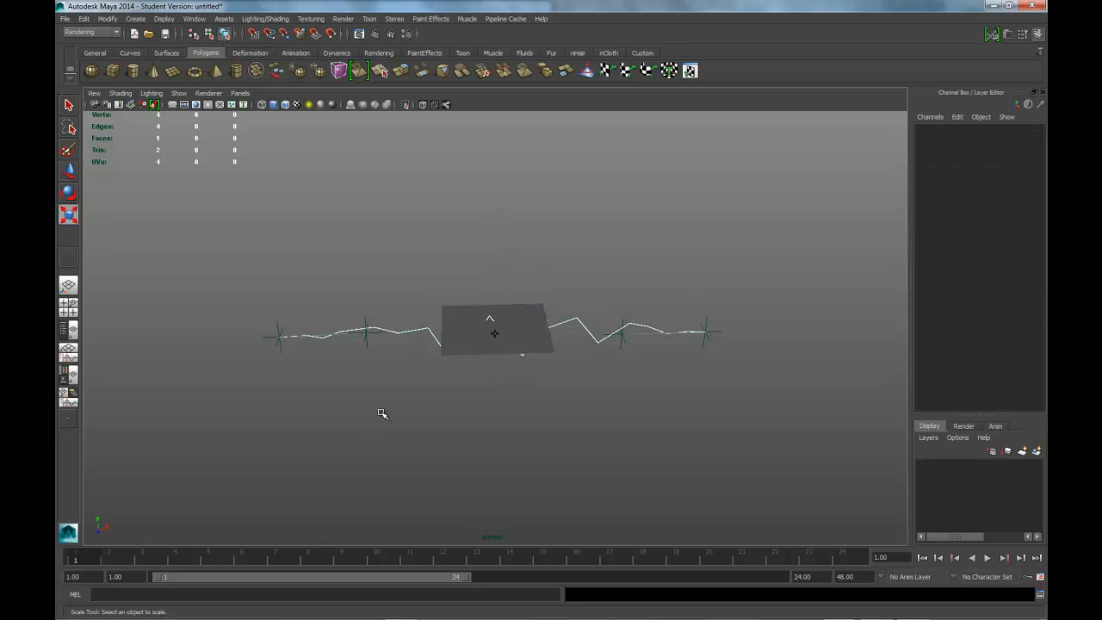
- Scale the plane uniformly to about 5.3 and lower it beneath the lightning to about Y -4.55
click(486, 348)
drag(495, 328, 819, 347)
key(w)
drag(495, 258, 502, 334)
alt+drag(601, 371, 609, 285)
alt+middle_drag(609, 285, 671, 285)
alt+drag(671, 285, 632, 300)
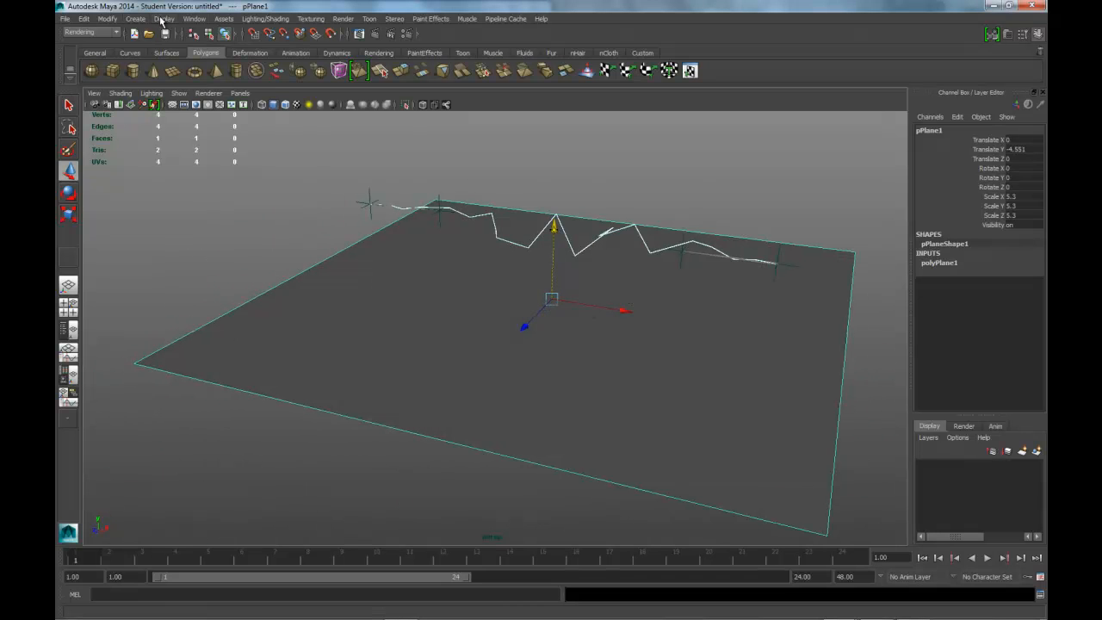
- Examine the Lightning1 group's contents in the Outliner, including its point light, surface, control geometries and start and end controls
click(193, 19)
click(207, 105)
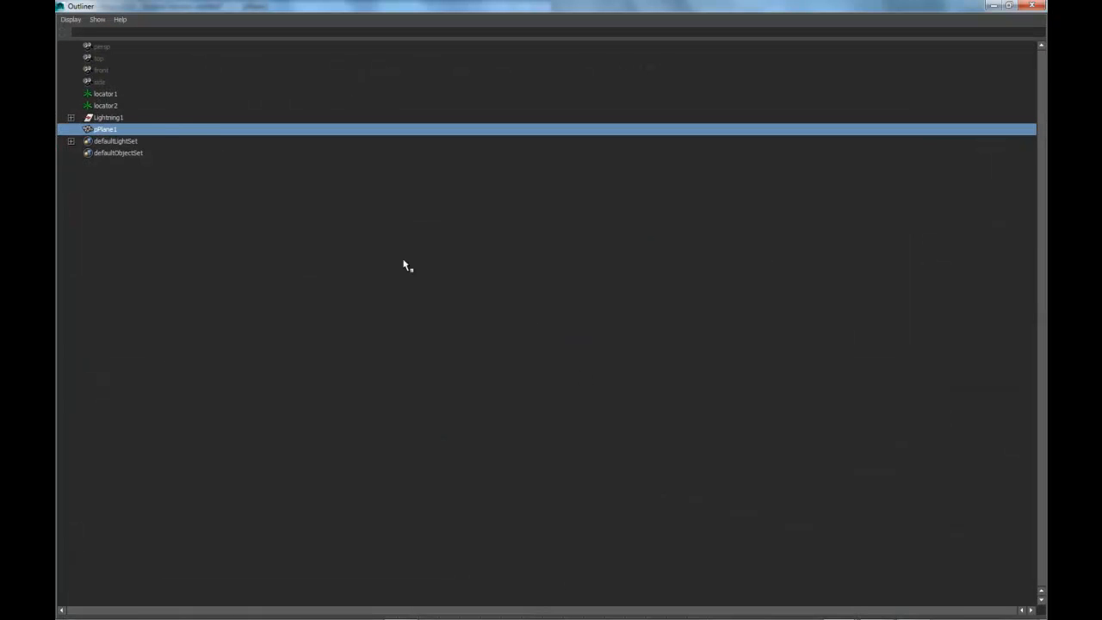
click(71, 118)
click(128, 177)
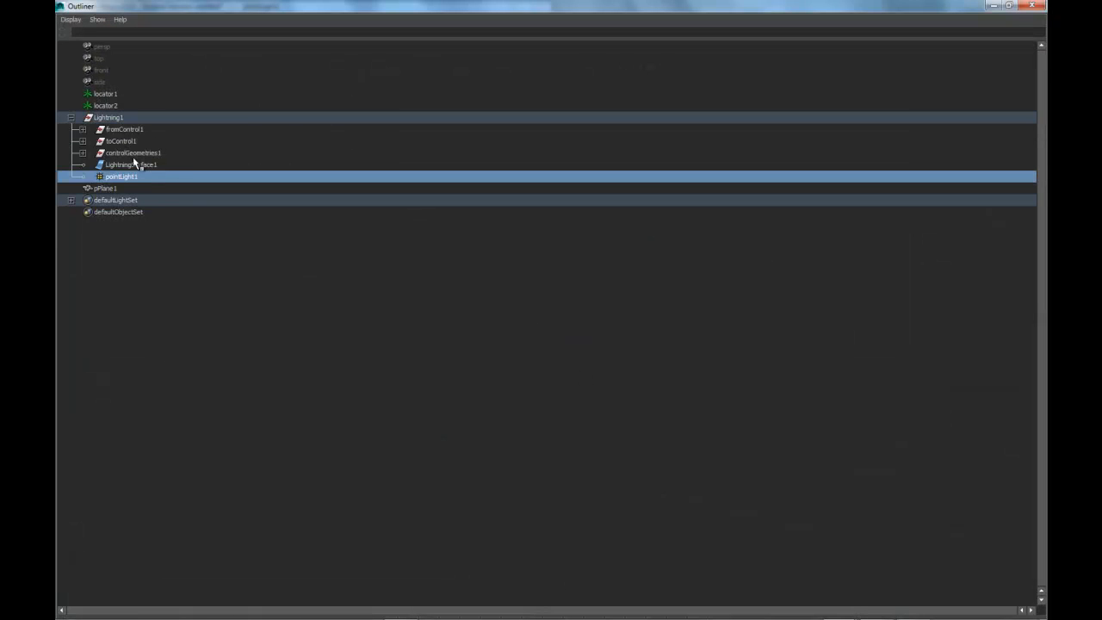
click(127, 164)
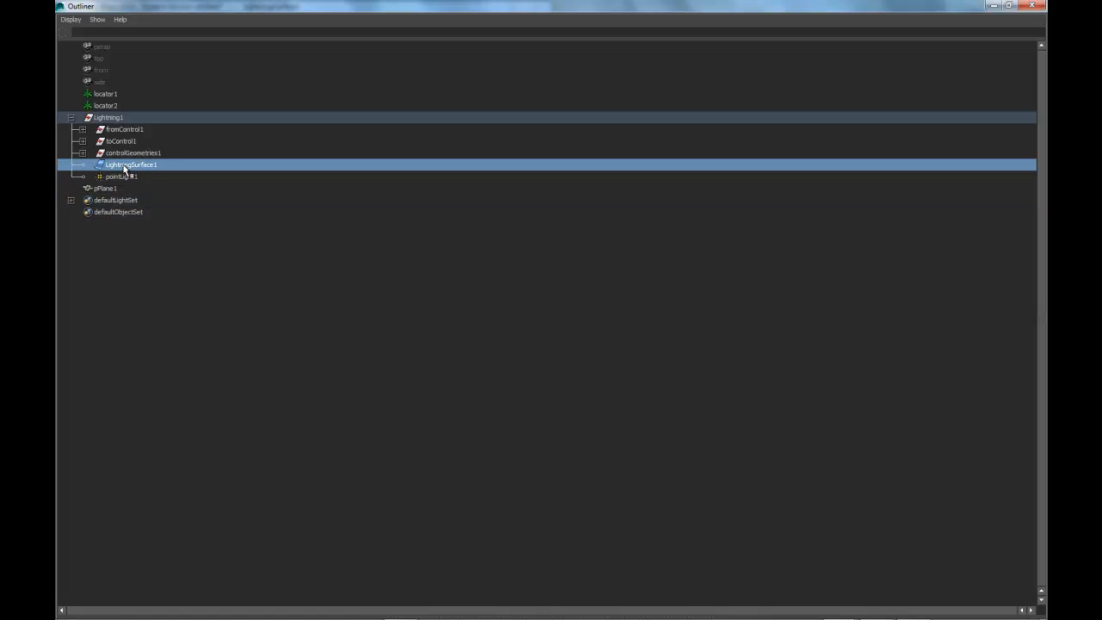
click(83, 153)
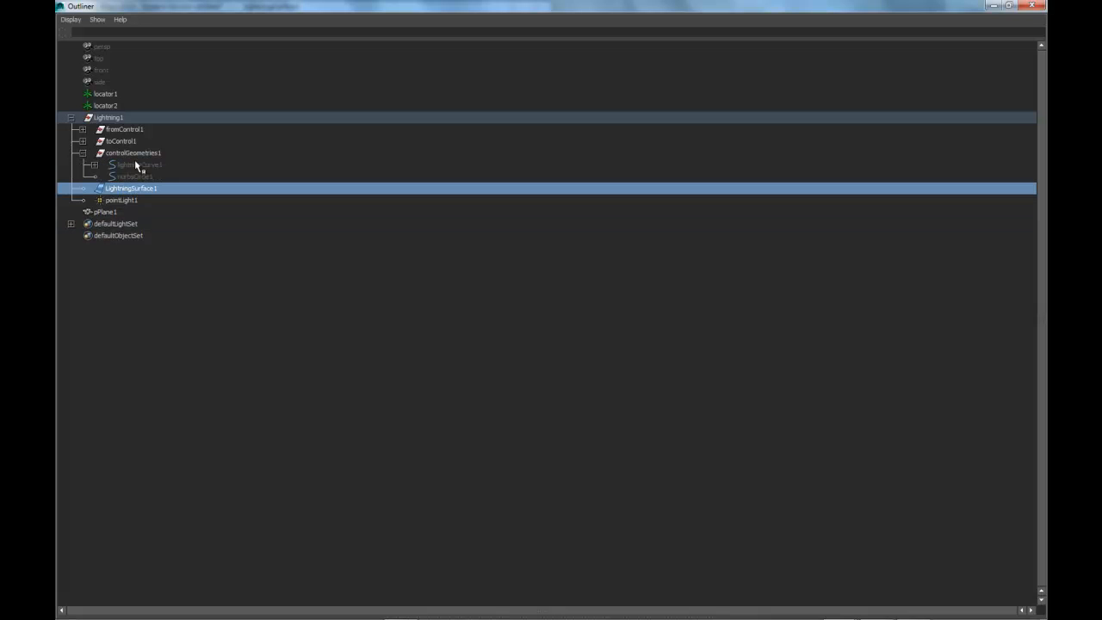
click(137, 164)
click(141, 177)
click(82, 140)
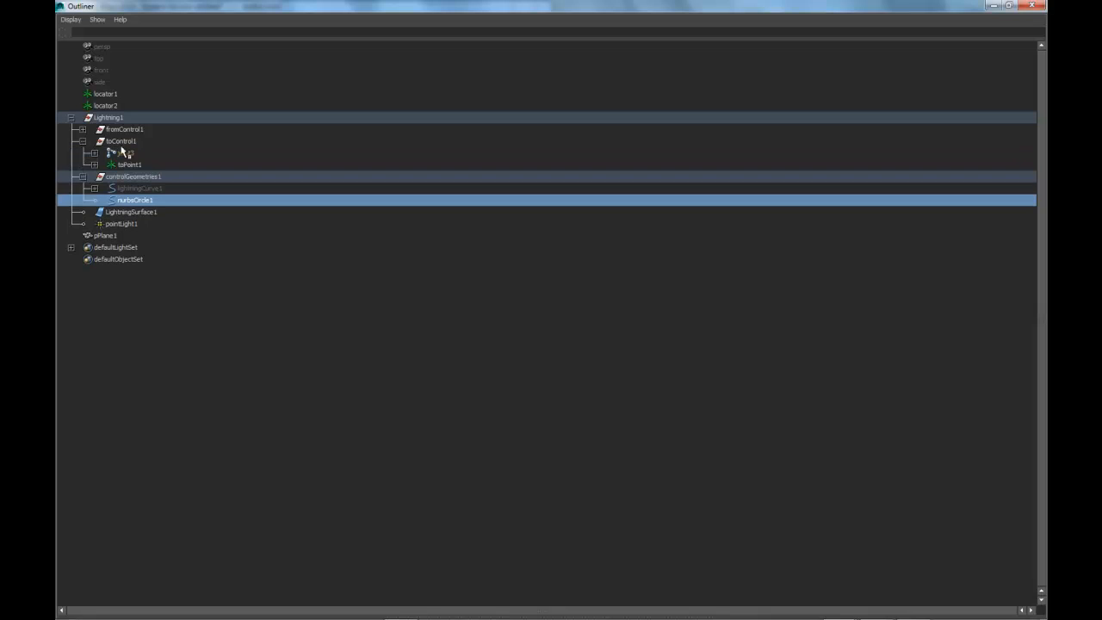
click(131, 154)
click(129, 164)
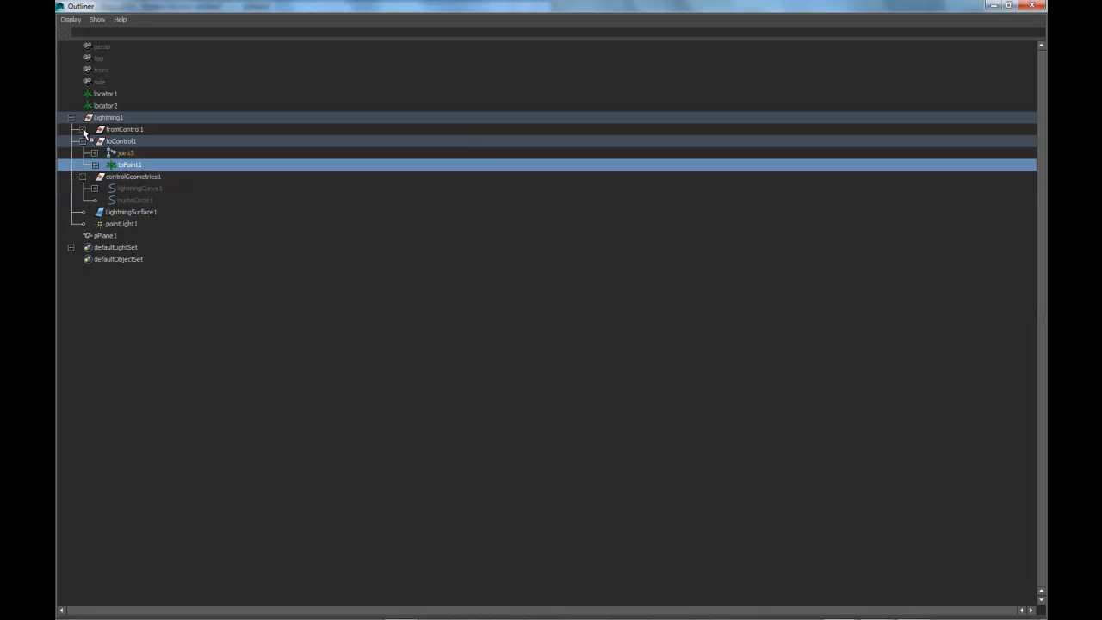
click(83, 129)
click(127, 131)
click(129, 142)
click(109, 117)
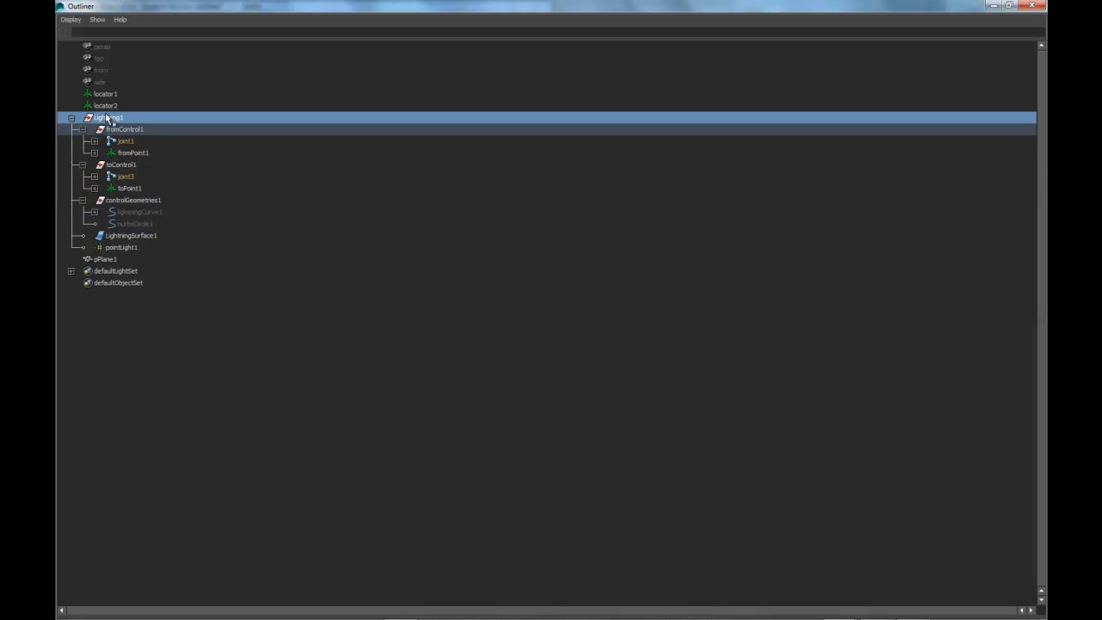
- Select the lightning's point light and break the connection driving its Intensity
click(127, 249)
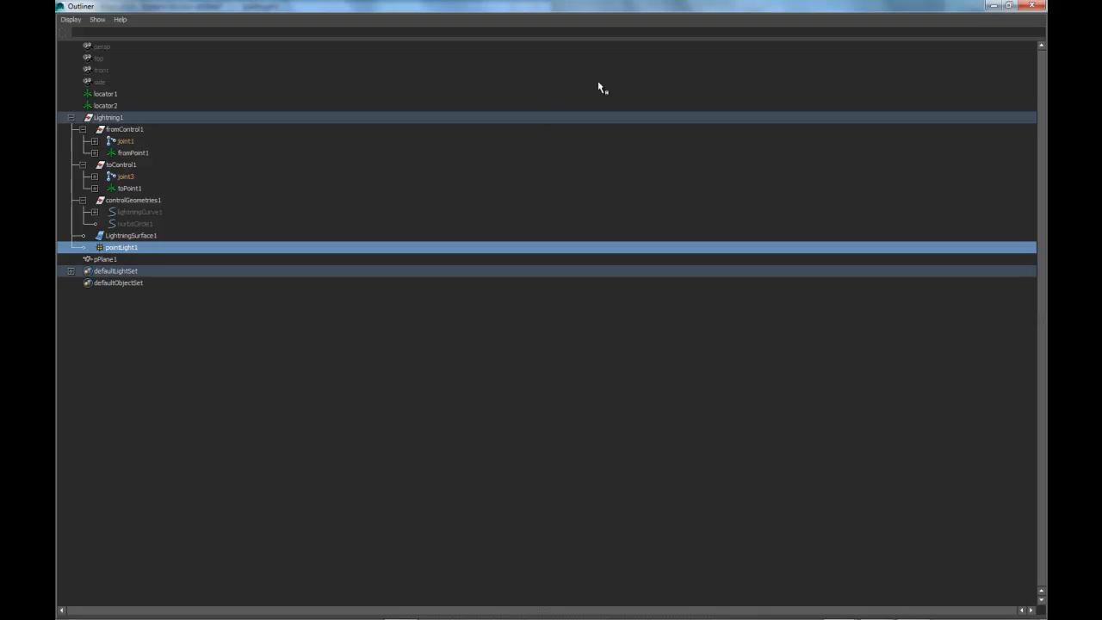
click(993, 6)
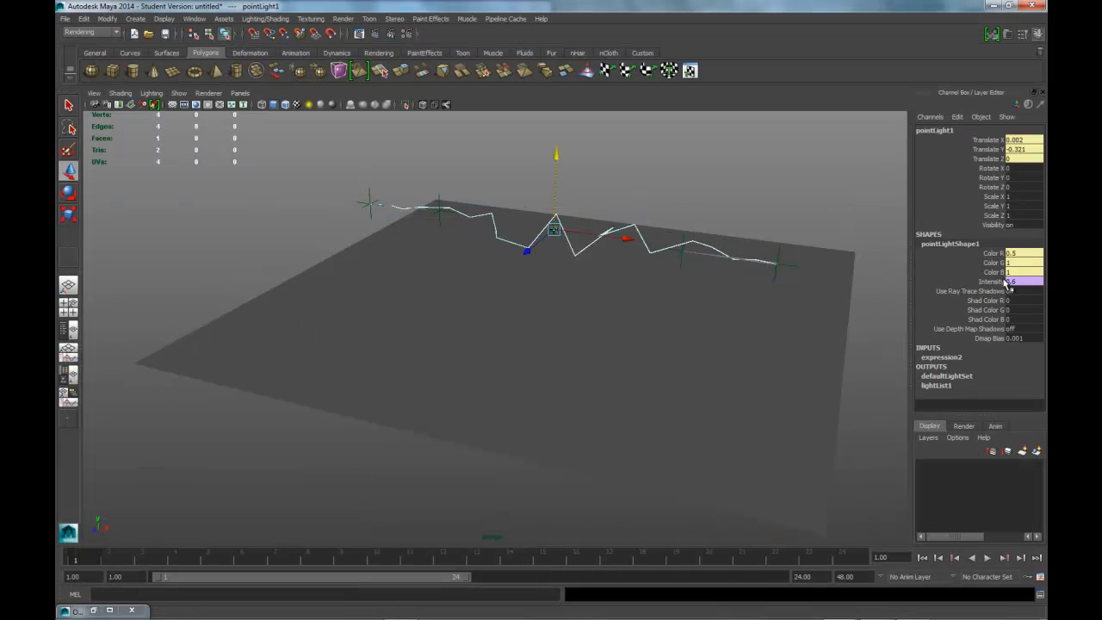
click(995, 283)
right_click(996, 286)
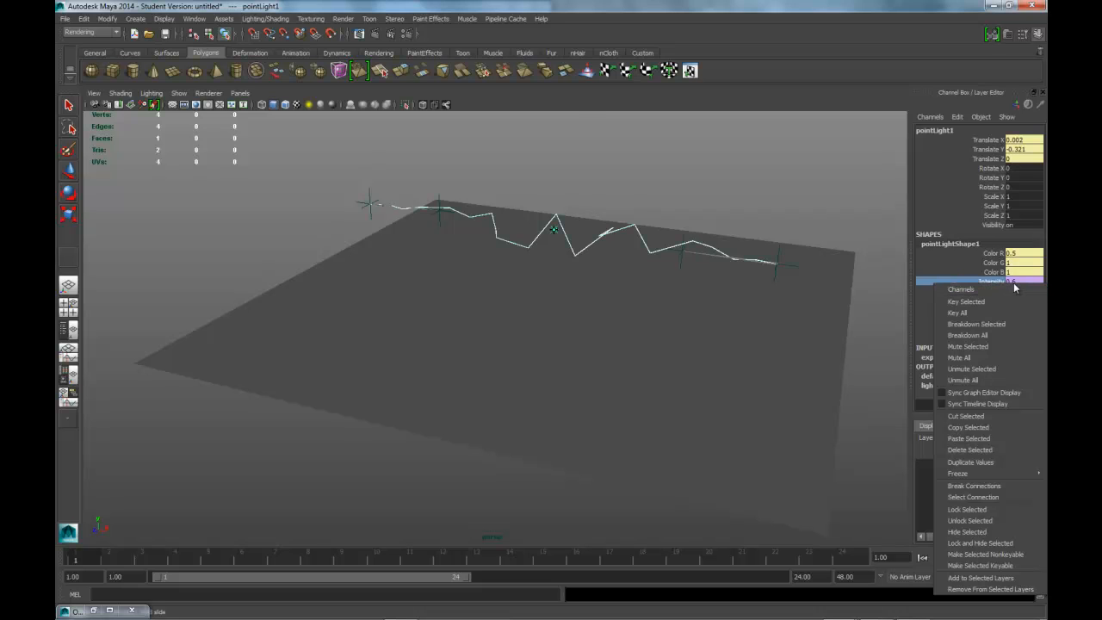
click(547, 101)
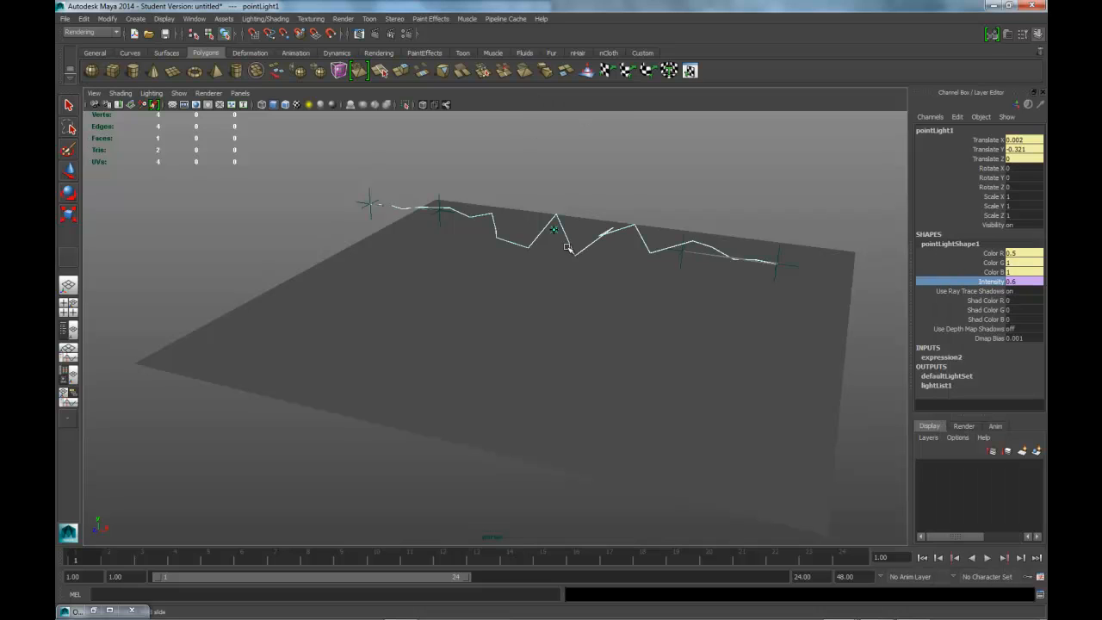
alt+drag(605, 291, 675, 283)
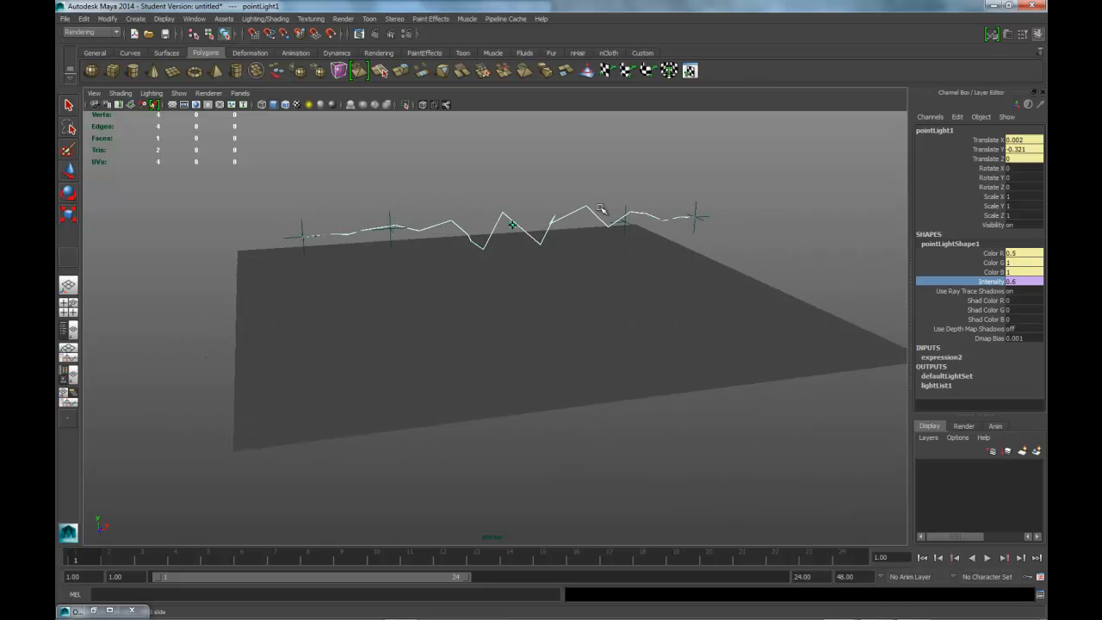
click(360, 35)
right_click(980, 284)
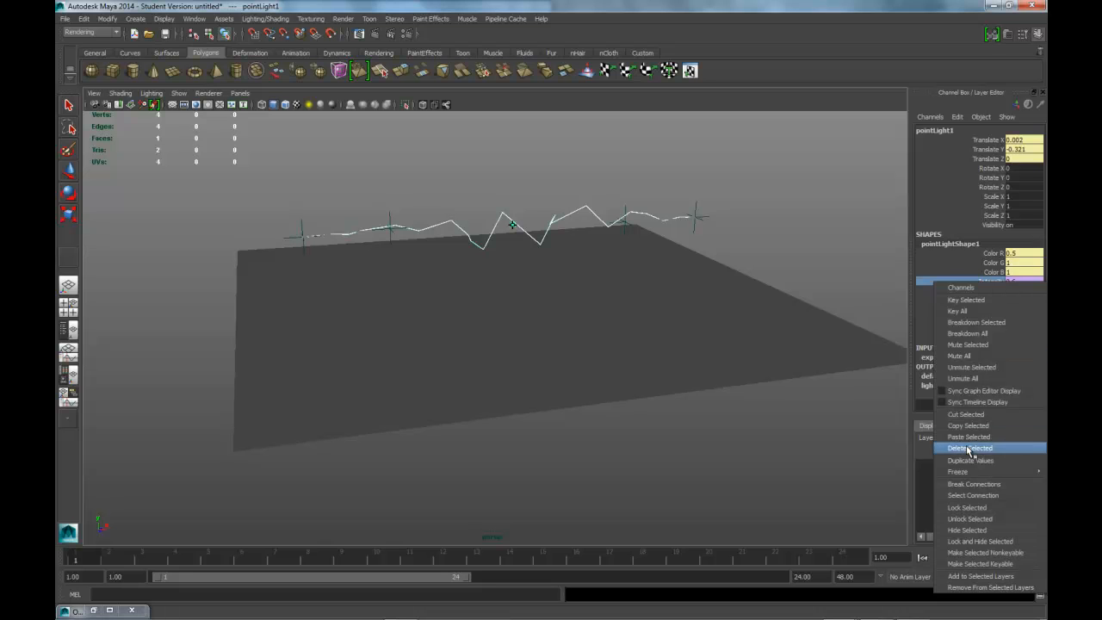
click(974, 484)
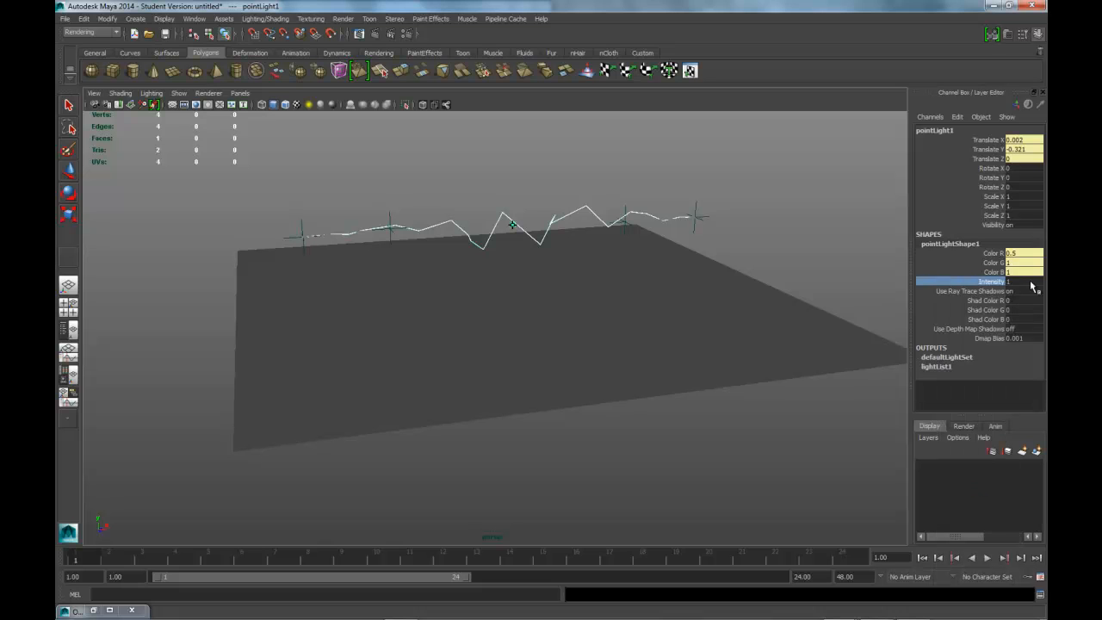
- Set the point light's Intensity to 5 and render the lightning above the plane
double_click(1020, 281)
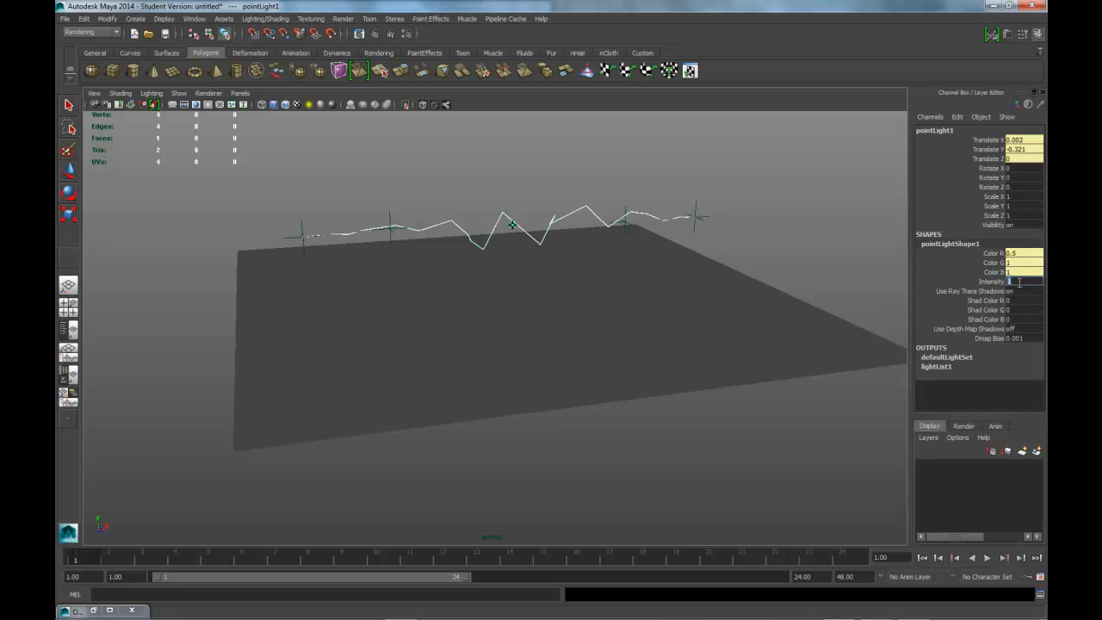
text(5)
key(Return)
click(375, 36)
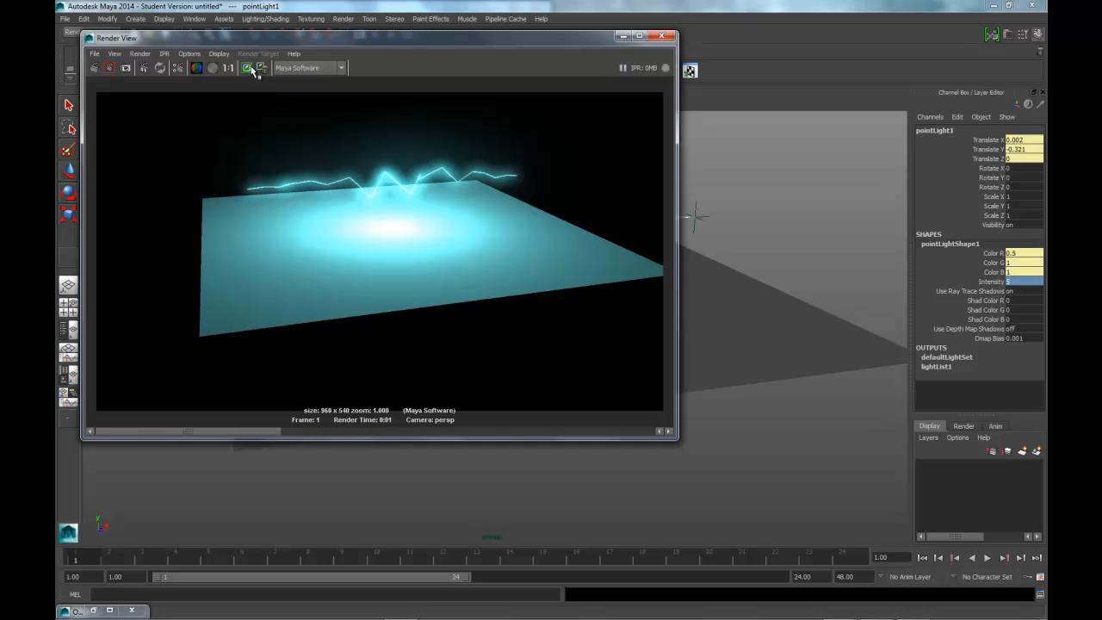
- Set the point light's Intensity to 0.25, render the scene again and minimize the render window
click(1017, 281)
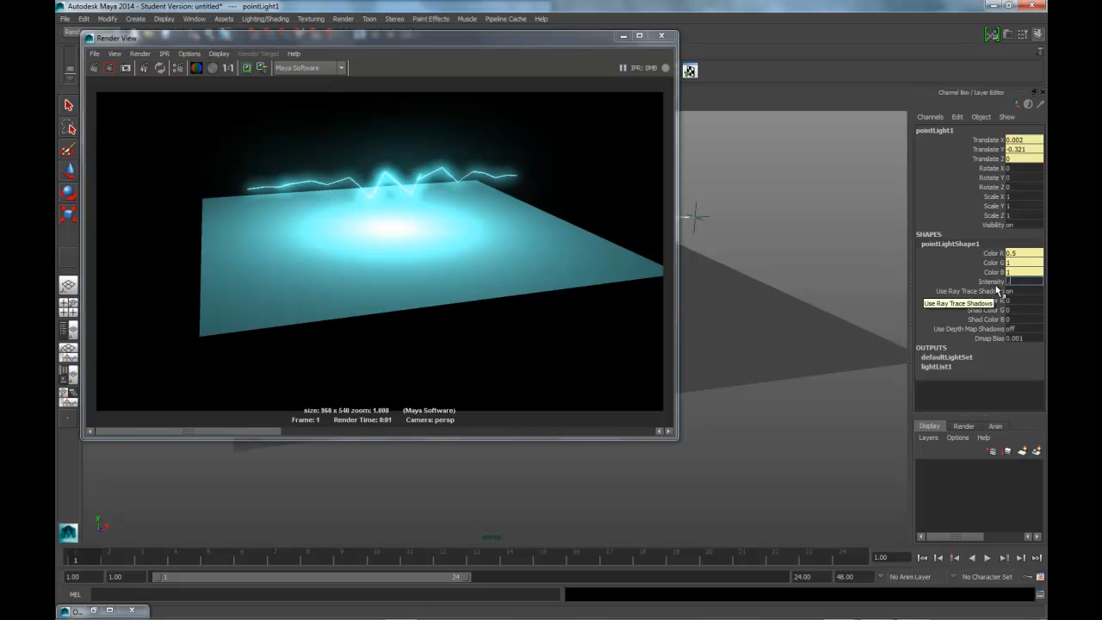
key(Return)
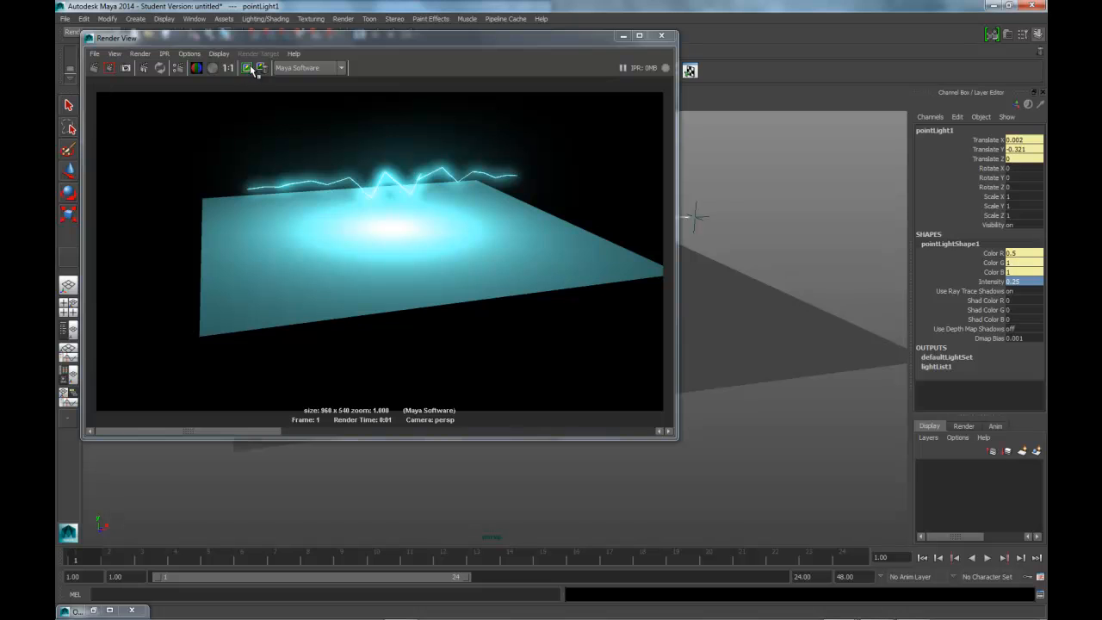
click(94, 67)
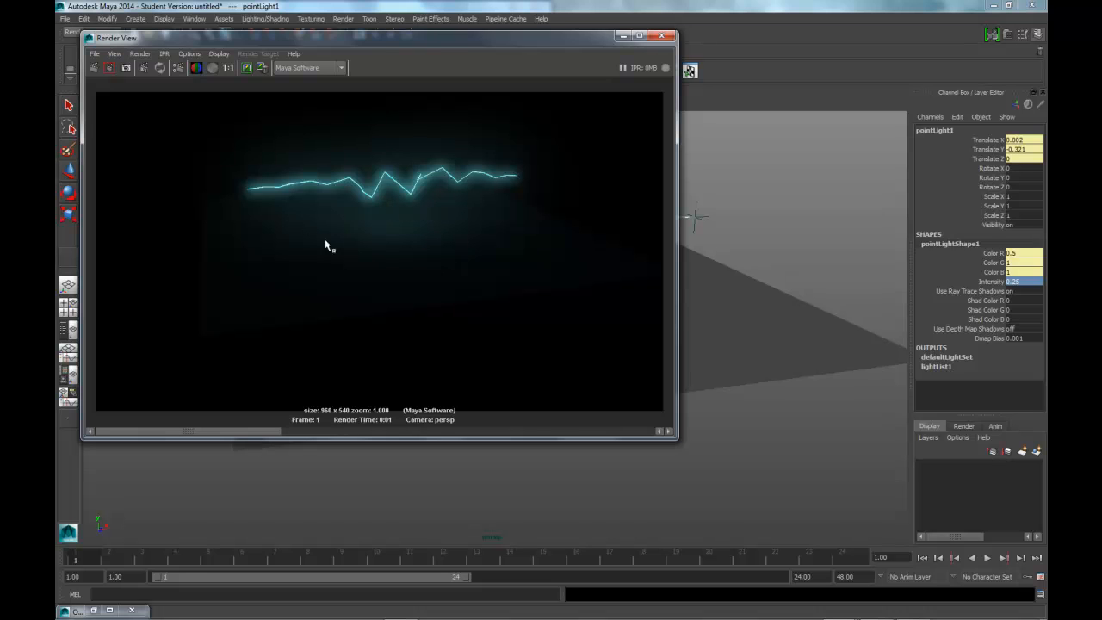
click(623, 36)
- Show the LightningShader material of the lightning surface and inspect the connection feeding its Color
click(572, 211)
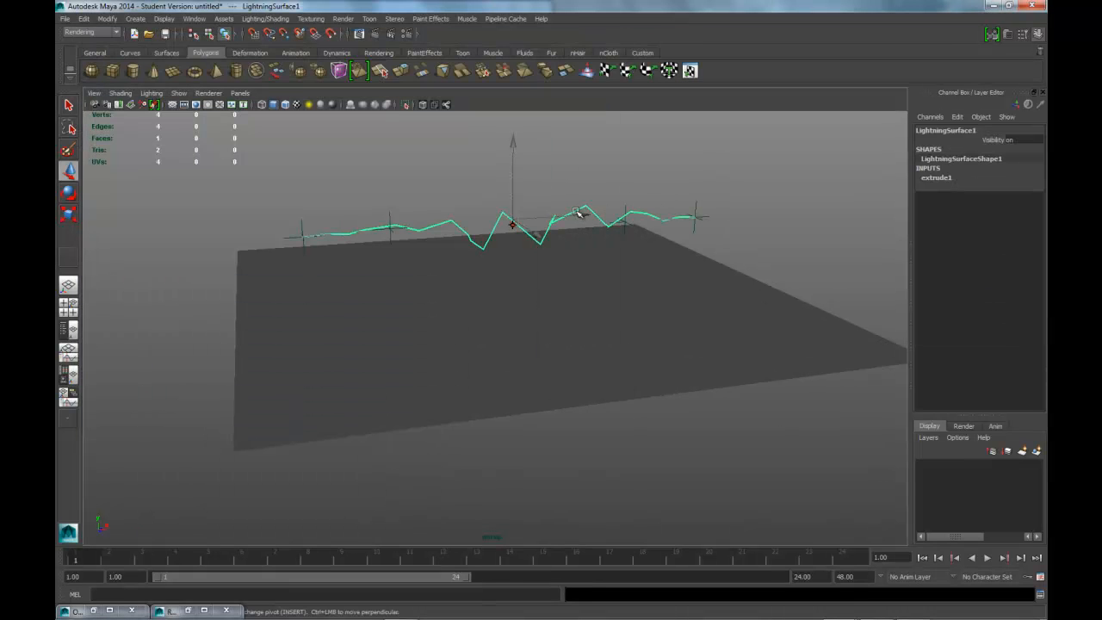
key(ctrl+a)
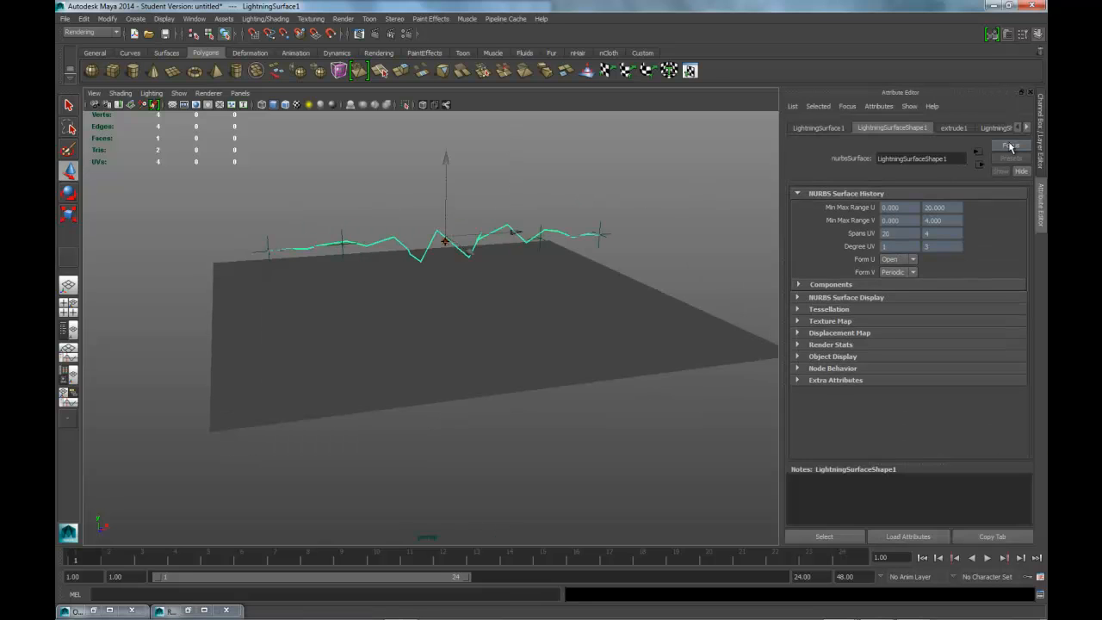
click(1028, 128)
click(975, 130)
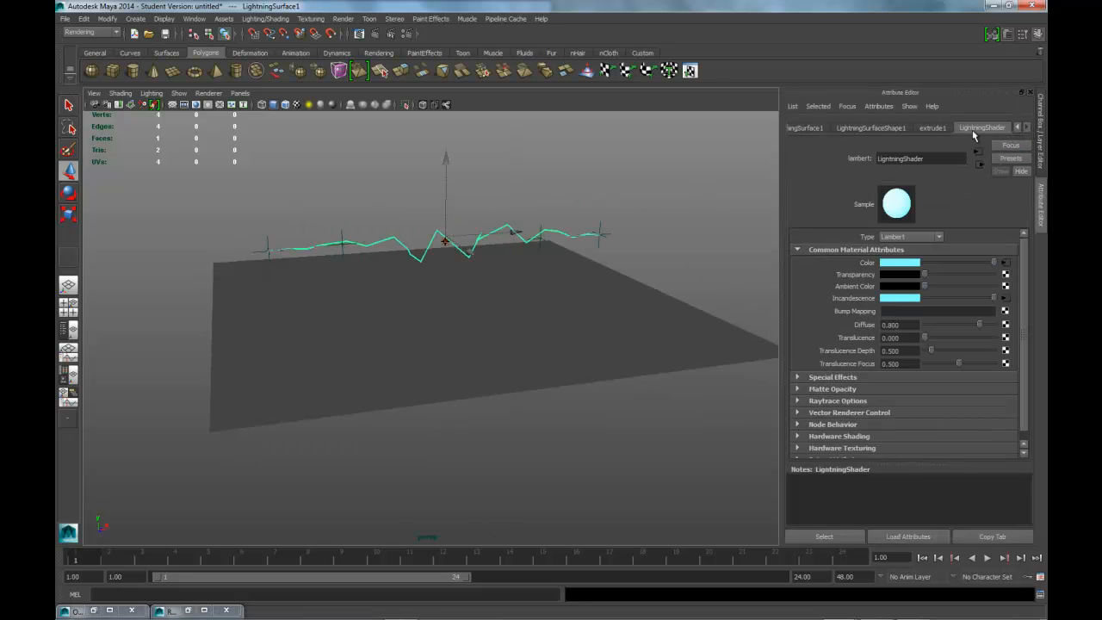
click(1007, 262)
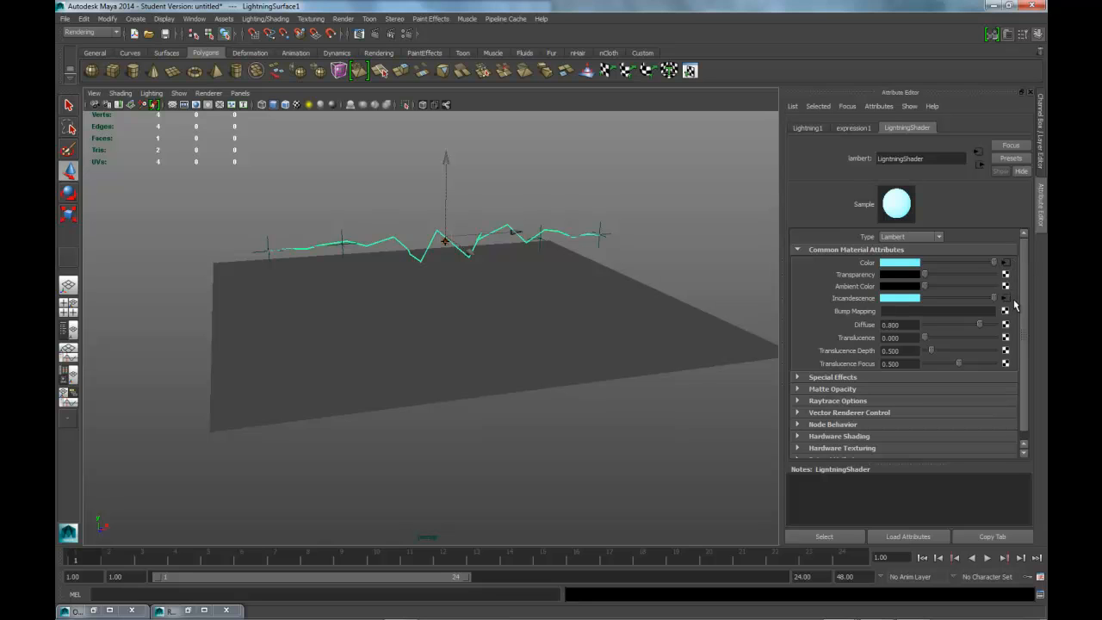
- Break the incoming connections on the LightningShader's Color and Incandescence
right_click(866, 263)
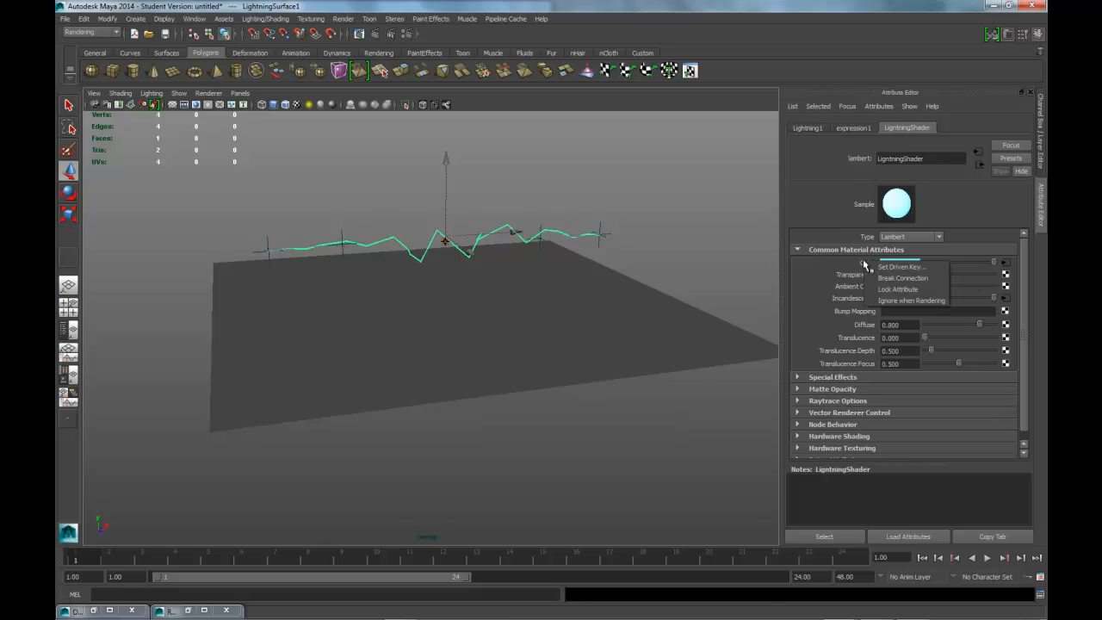
click(901, 279)
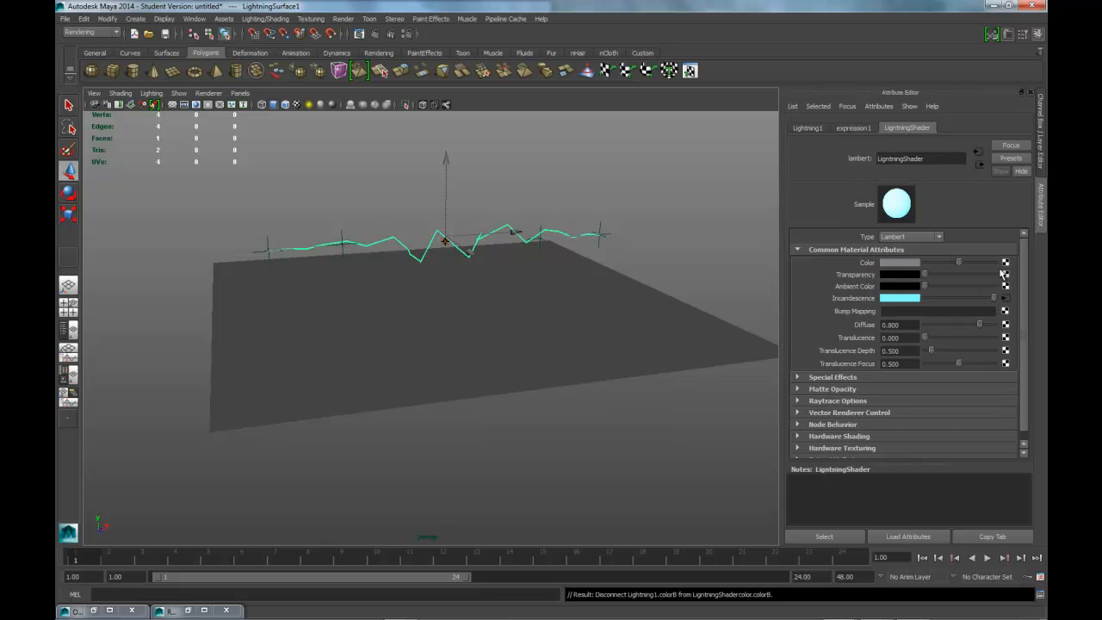
right_click(864, 301)
click(882, 310)
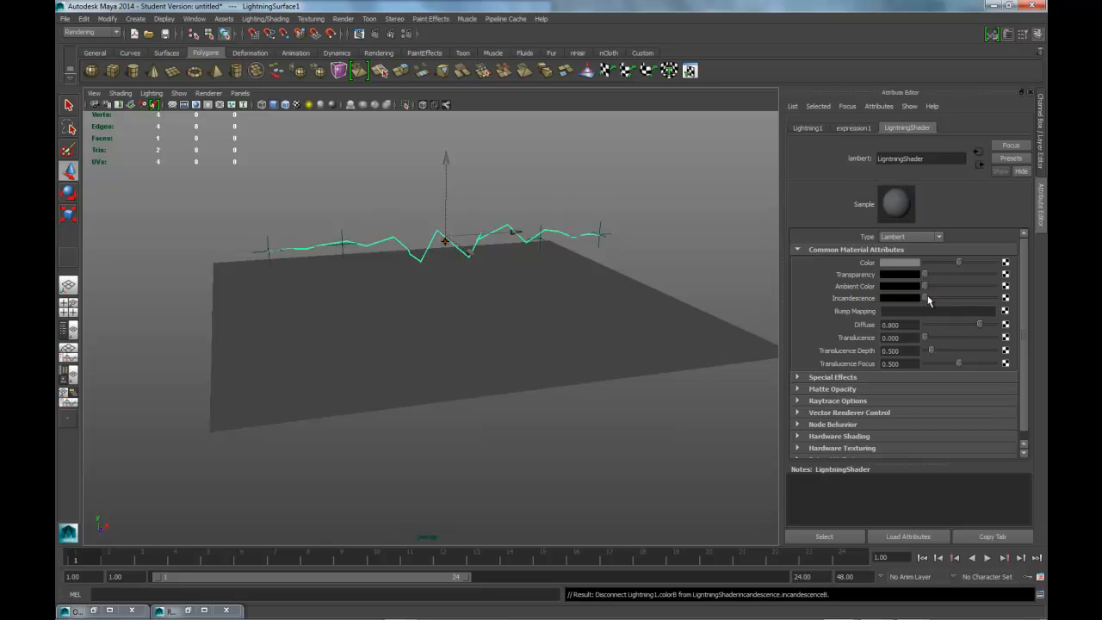
- Raise the LightningShader's Incandescence to white and set its Color to a muted teal (H about 166, S 0.333, V 0.765)
drag(925, 300, 995, 298)
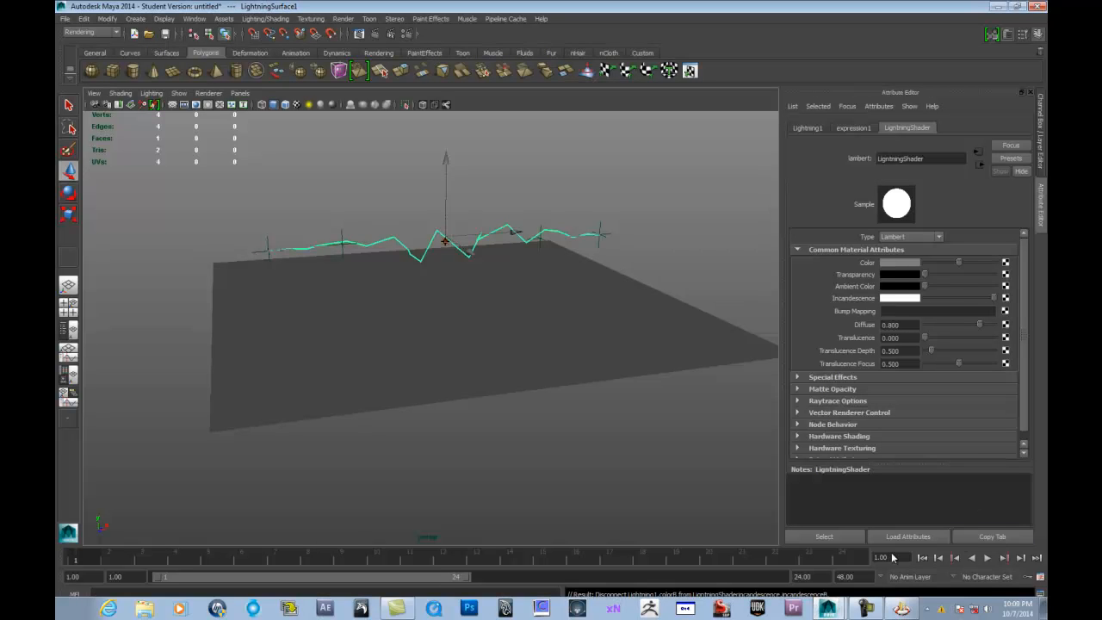
click(904, 268)
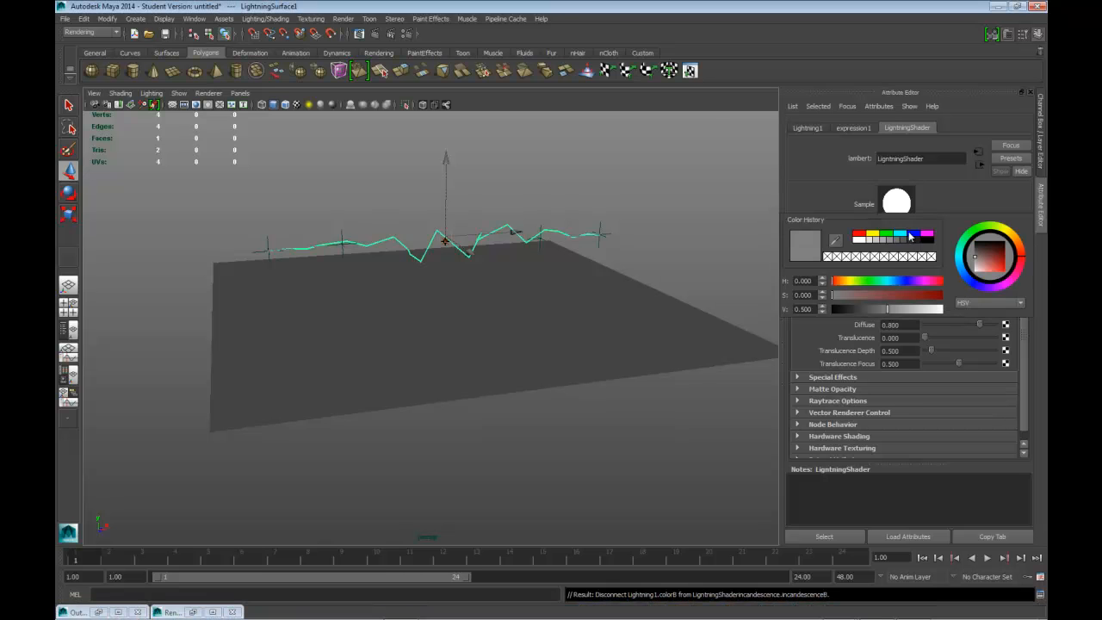
click(871, 235)
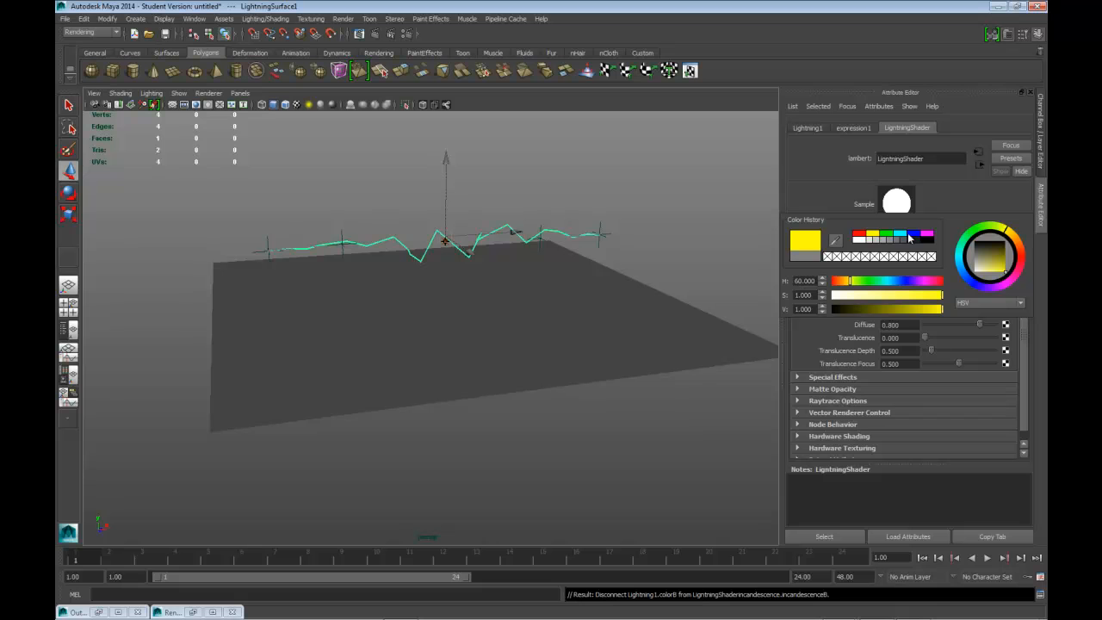
drag(987, 275, 978, 276)
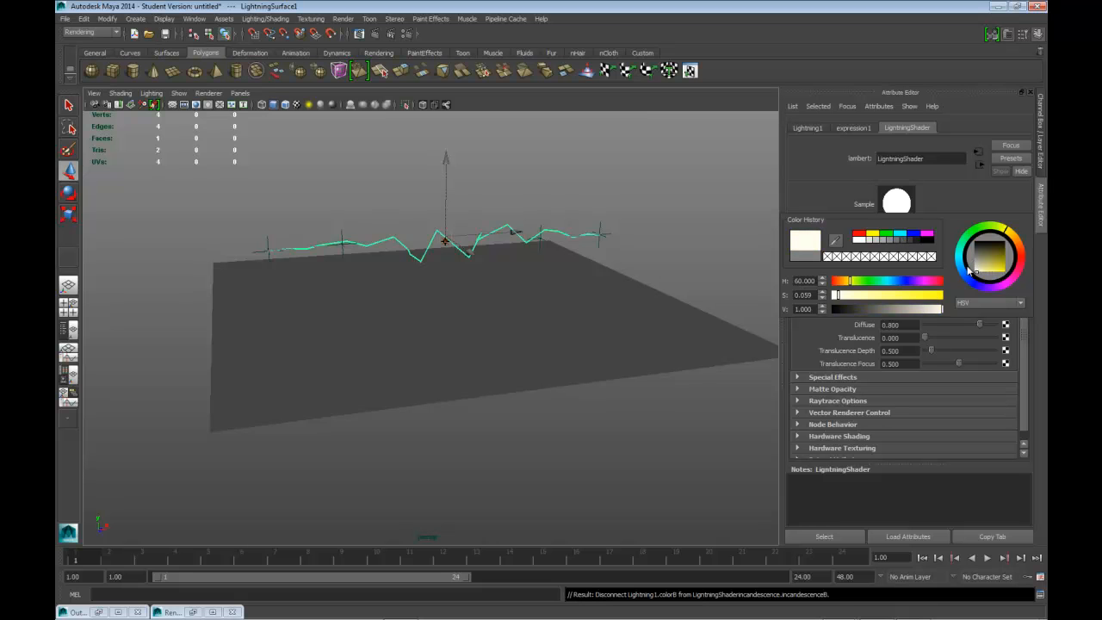
click(899, 281)
drag(995, 272, 985, 263)
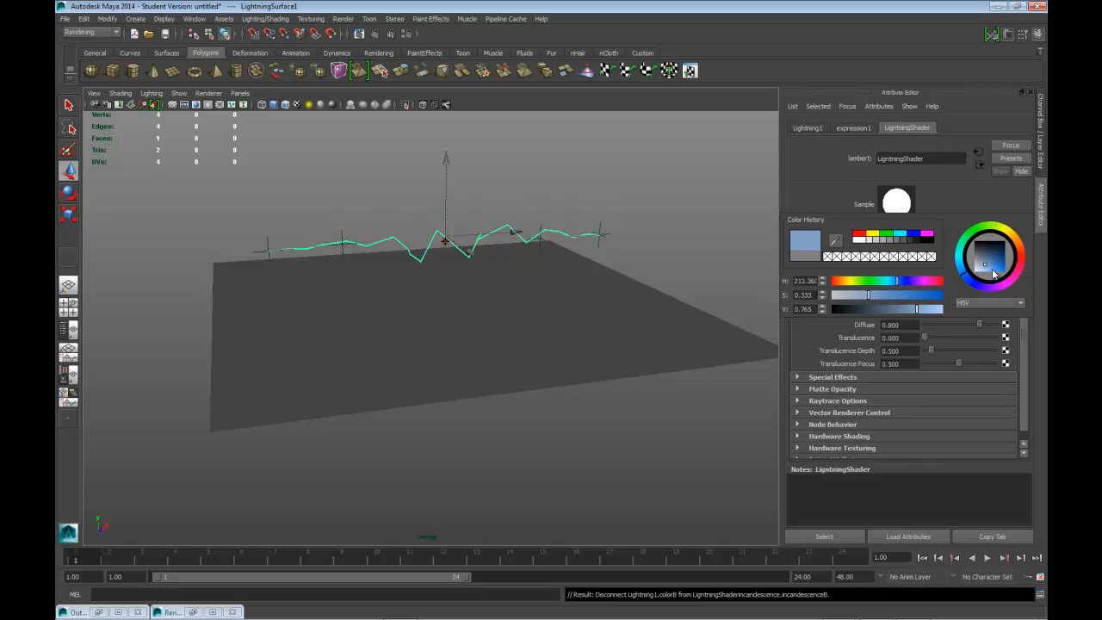
drag(964, 257, 965, 255)
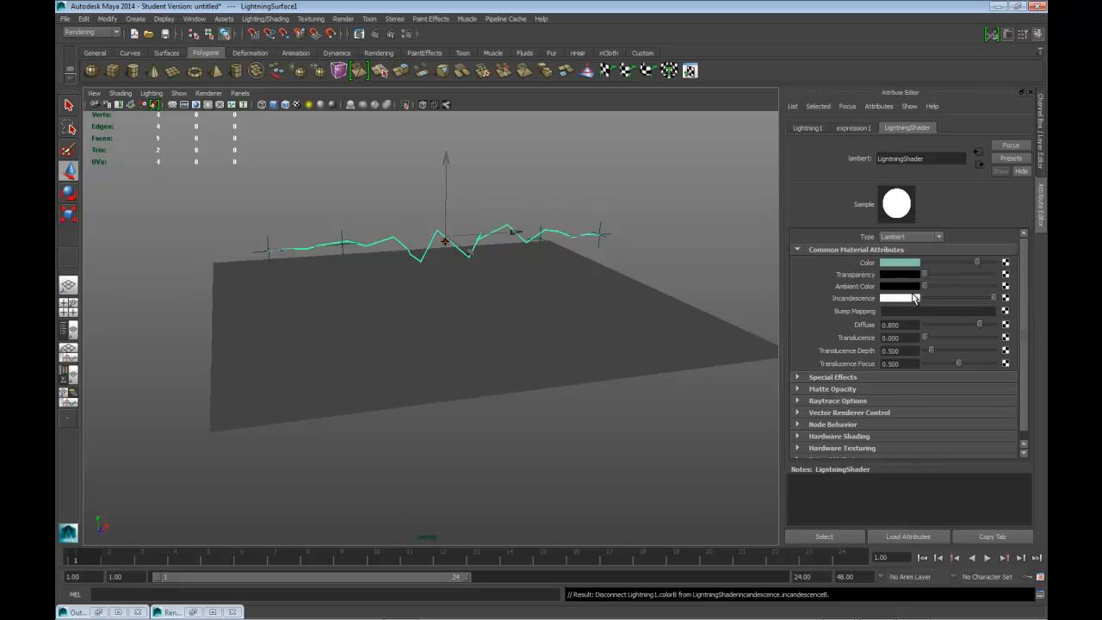
- Apply the same teal to the Incandescence and render the scene, placing the render window beside the material attributes
click(909, 297)
click(833, 288)
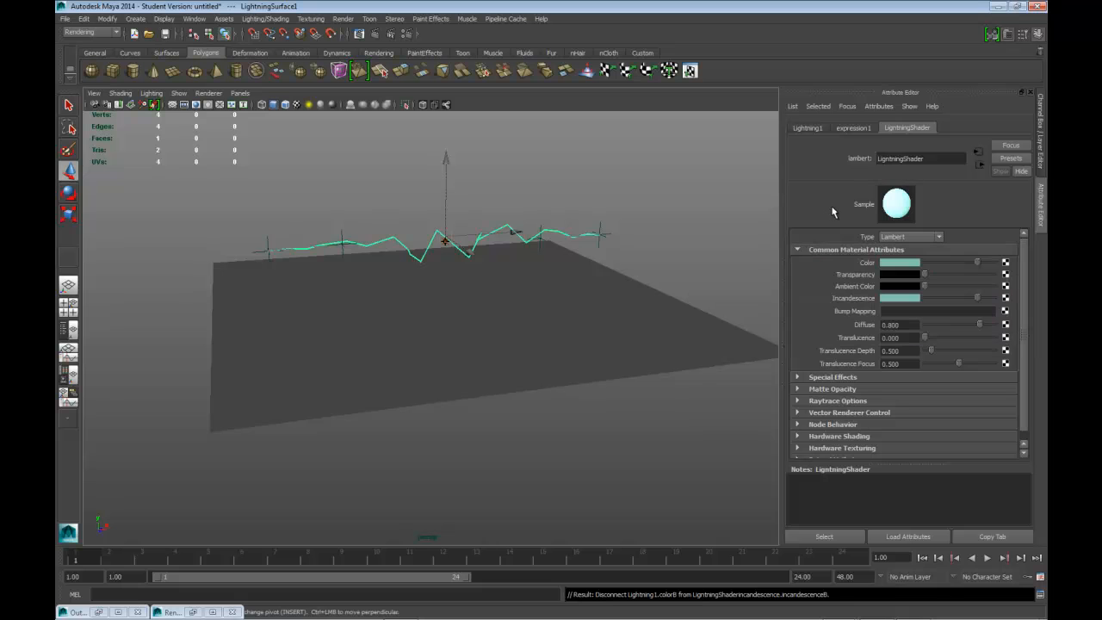
click(360, 34)
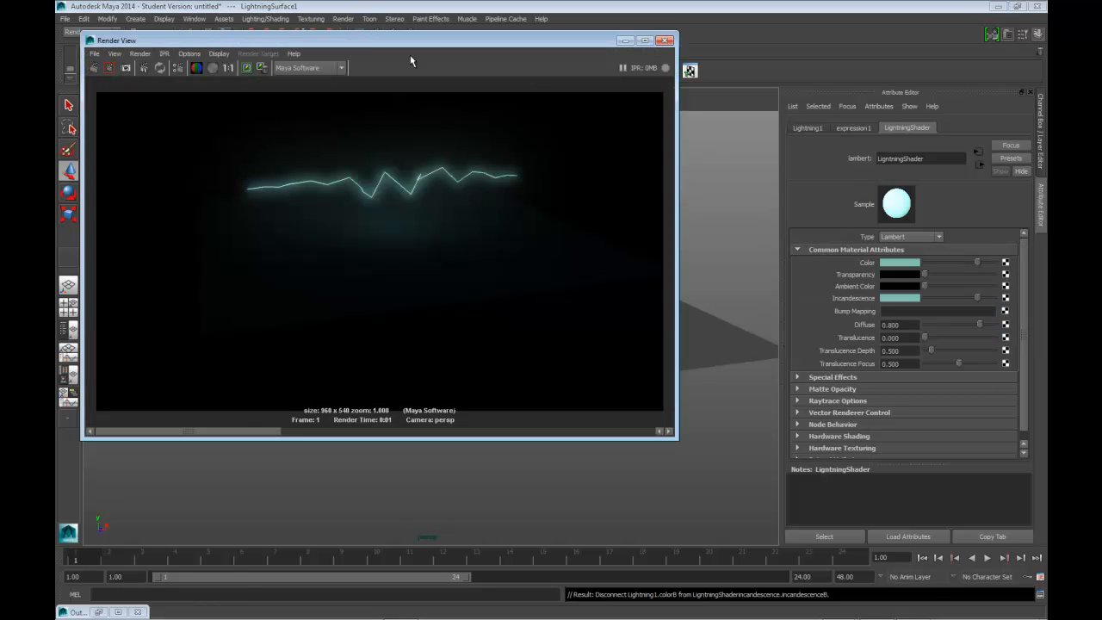
drag(414, 43, 442, 45)
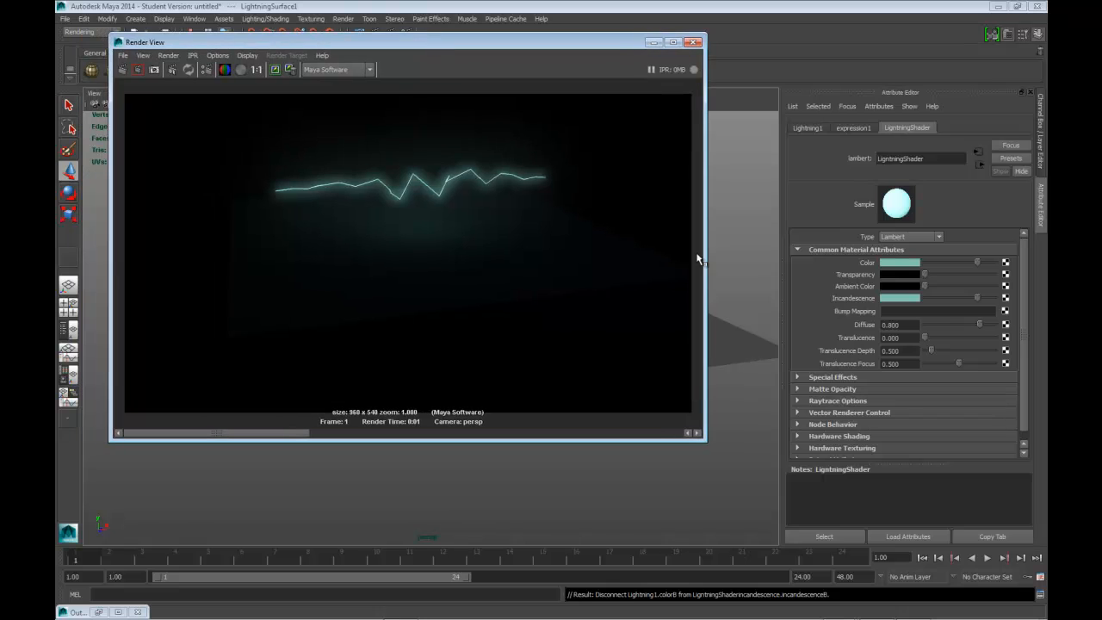
- Change the LightningShader's Color to a dark red (H 360, S 0.745, V 0.627)
click(891, 262)
click(848, 231)
mouse_move(982, 265)
mouse_down()
mouse_move(992, 260)
mouse_move(980, 266)
mouse_up()
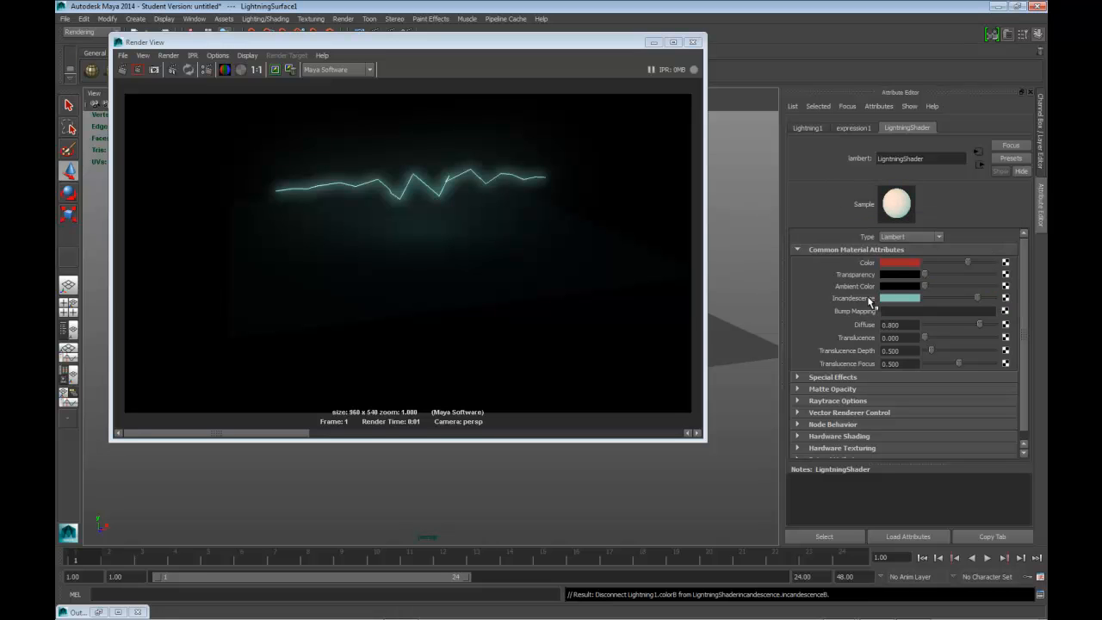
- Apply the same dark red to the Incandescence and render again, keeping the previous rendered image
click(894, 298)
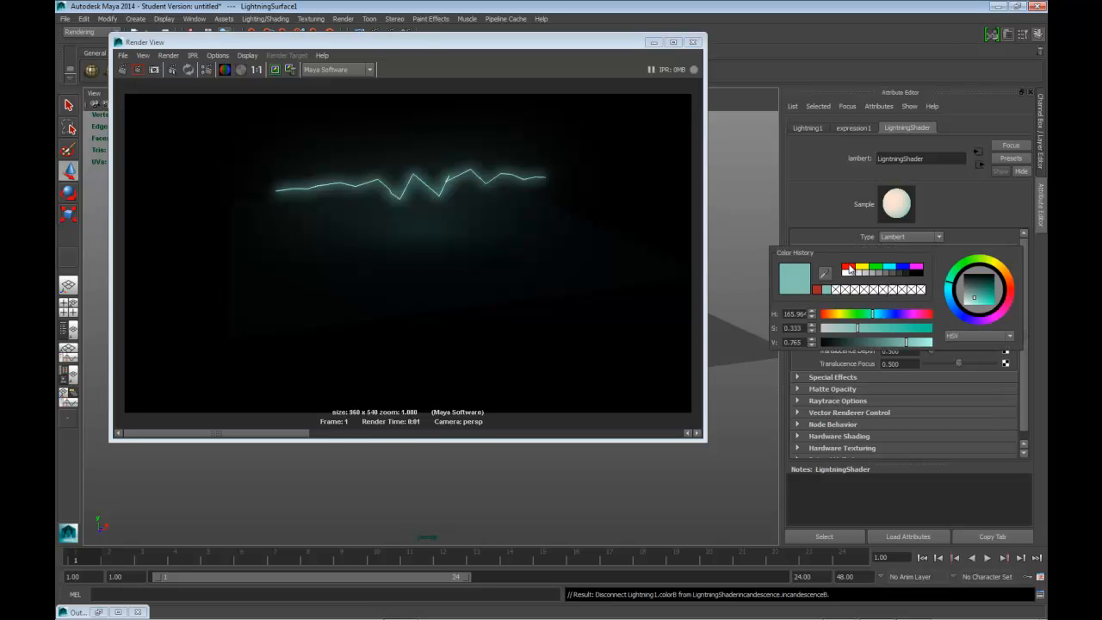
click(818, 291)
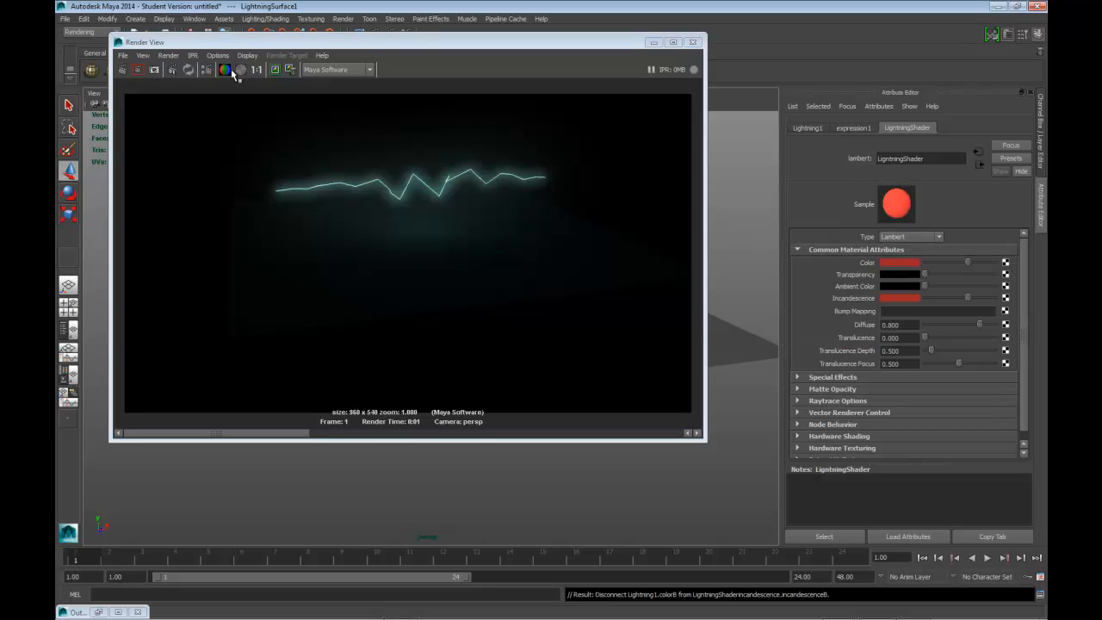
click(275, 71)
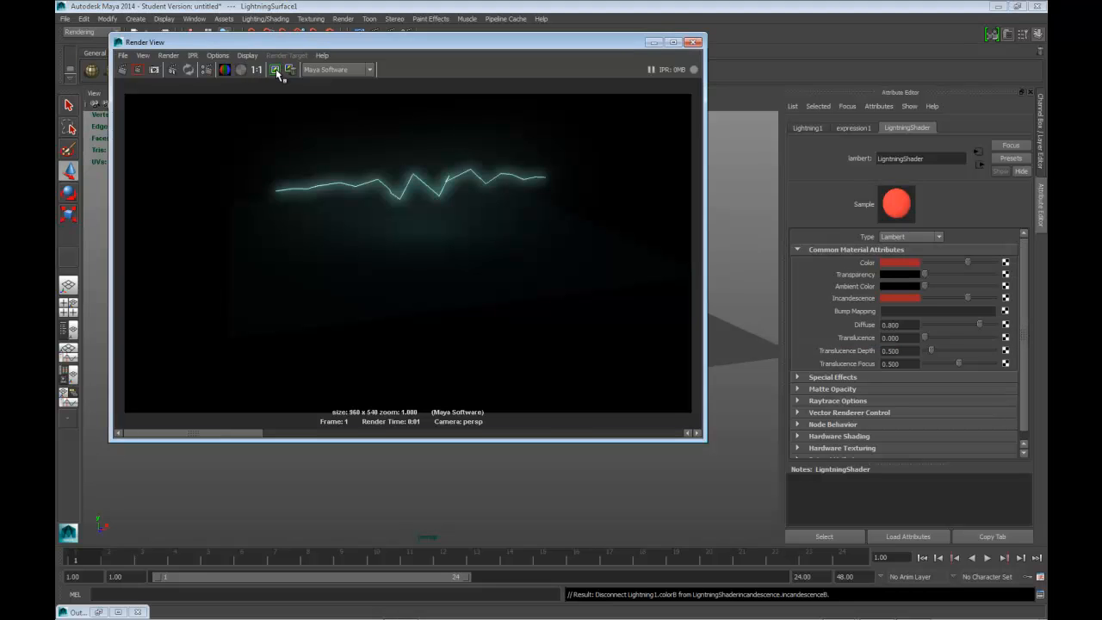
click(138, 70)
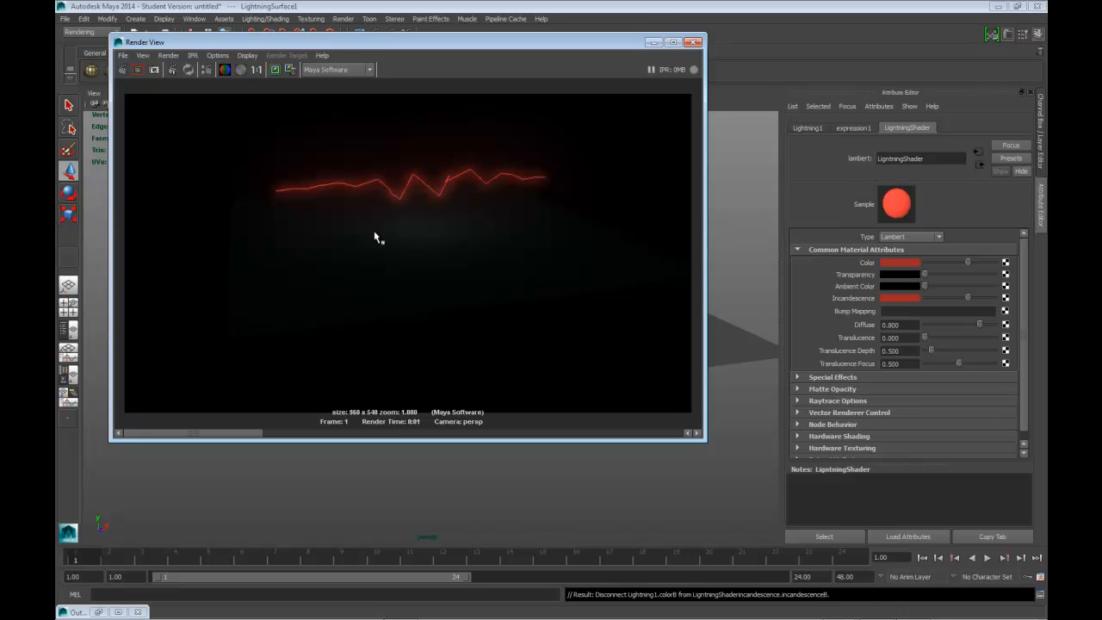
- Set the LightningShader's Color to pure magenta and render the scene
click(900, 261)
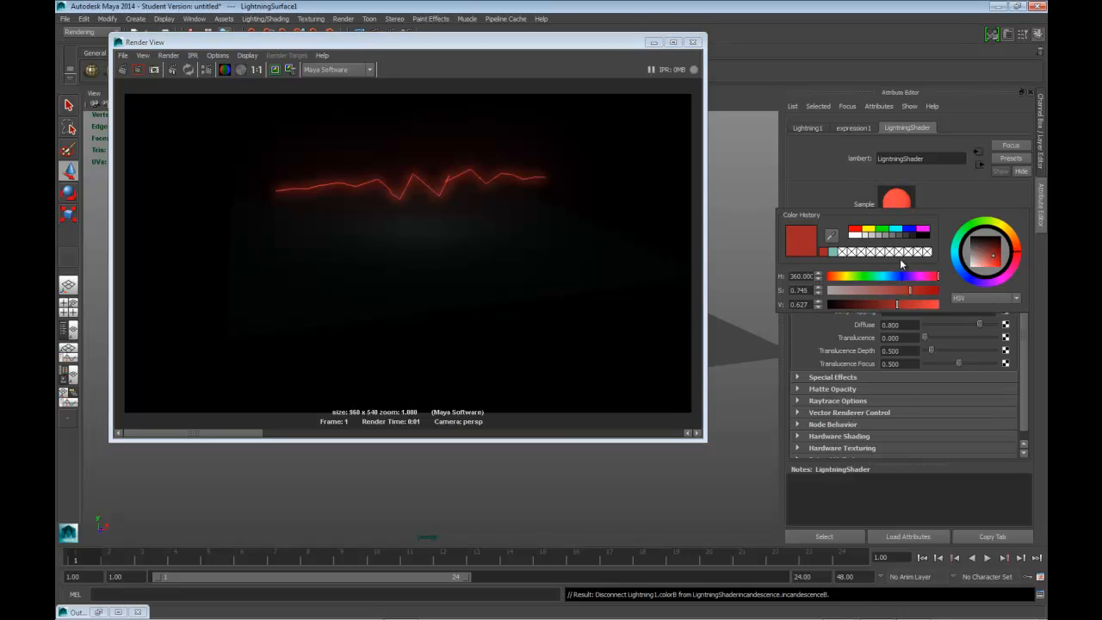
click(922, 230)
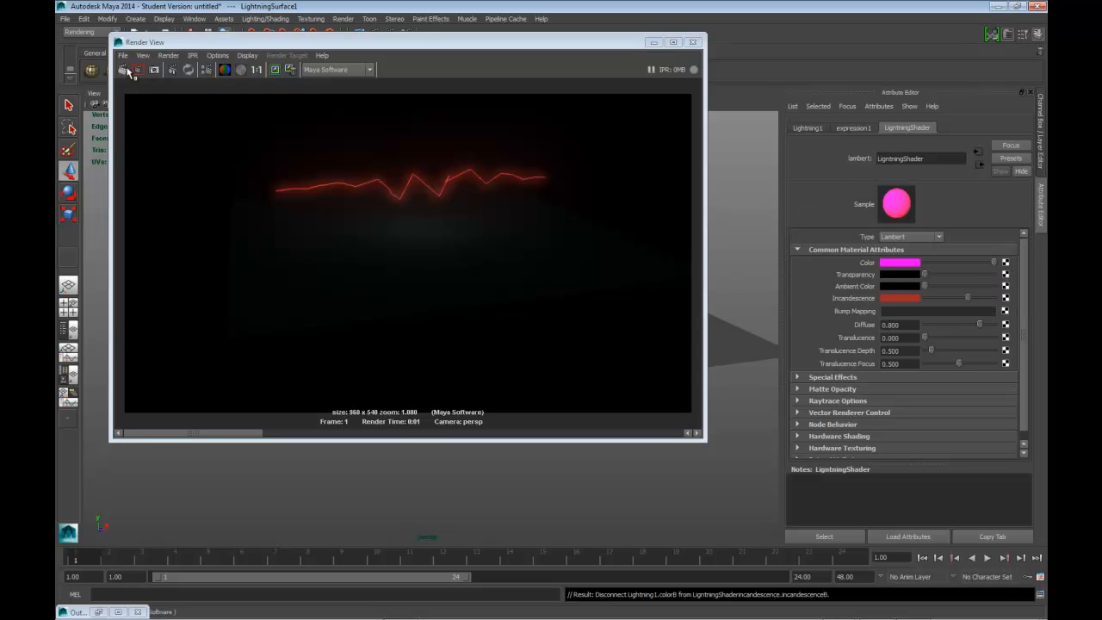
click(125, 70)
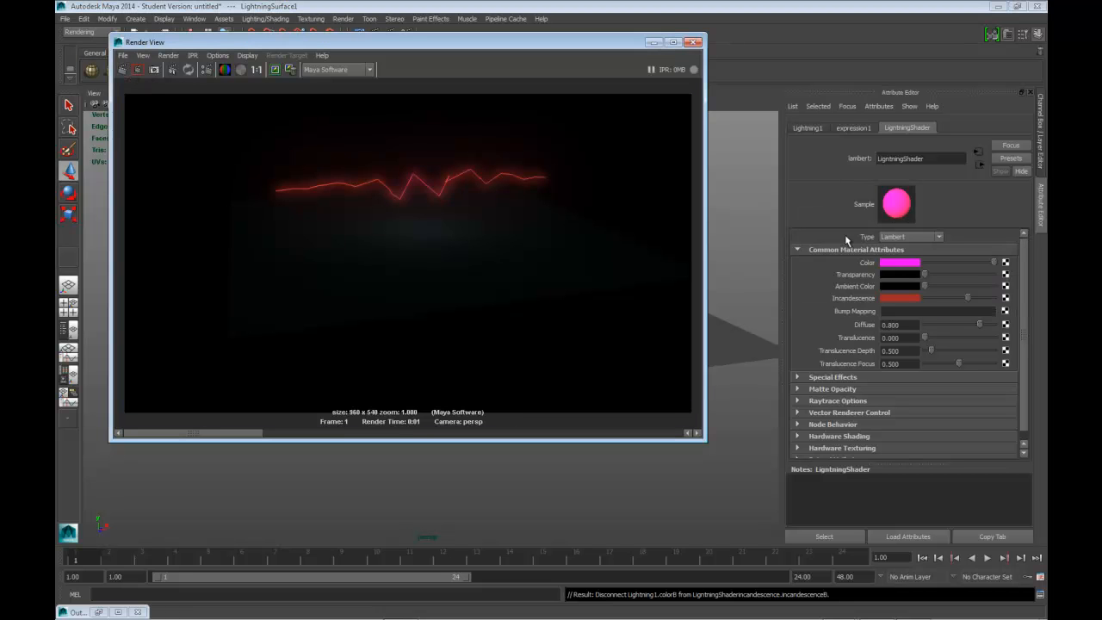
- Set the LightningShader's Color to pure yellow and render the scene again
click(915, 263)
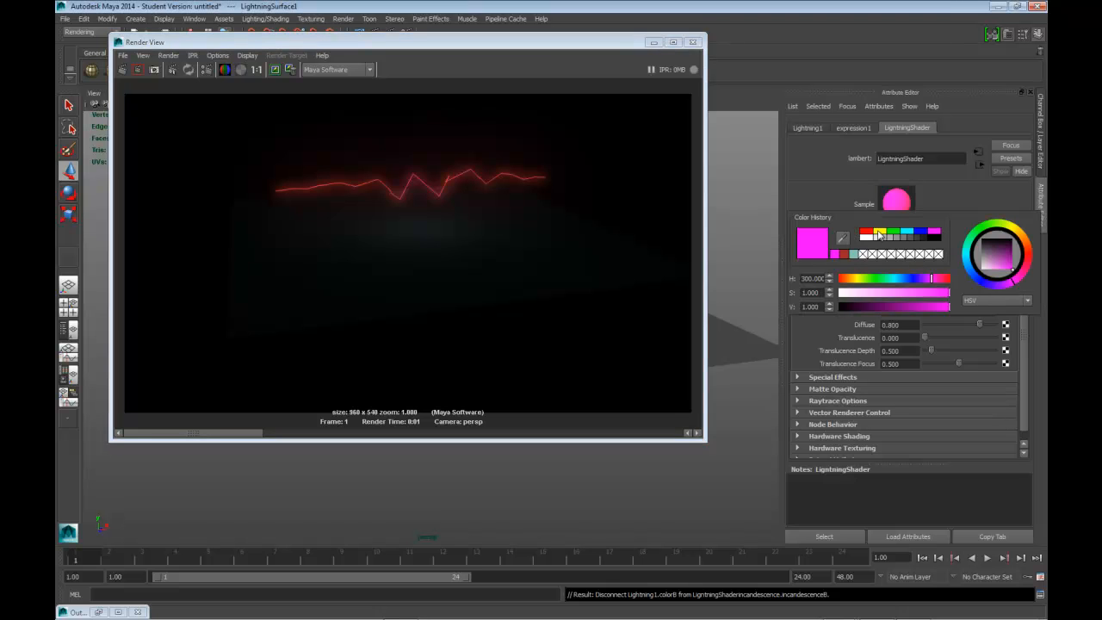
click(879, 233)
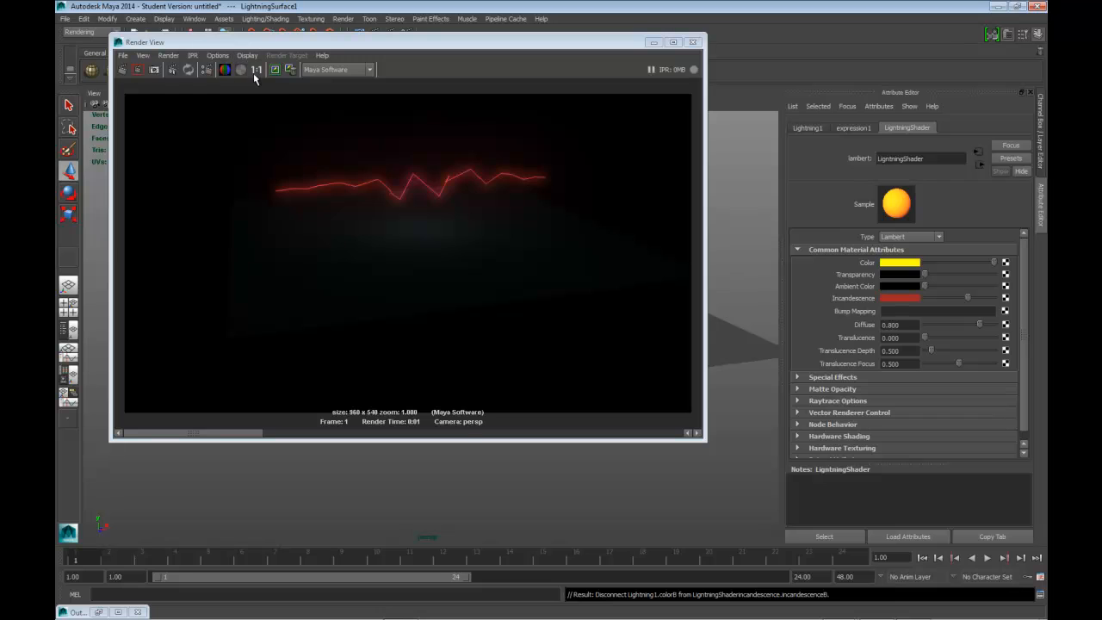
click(181, 71)
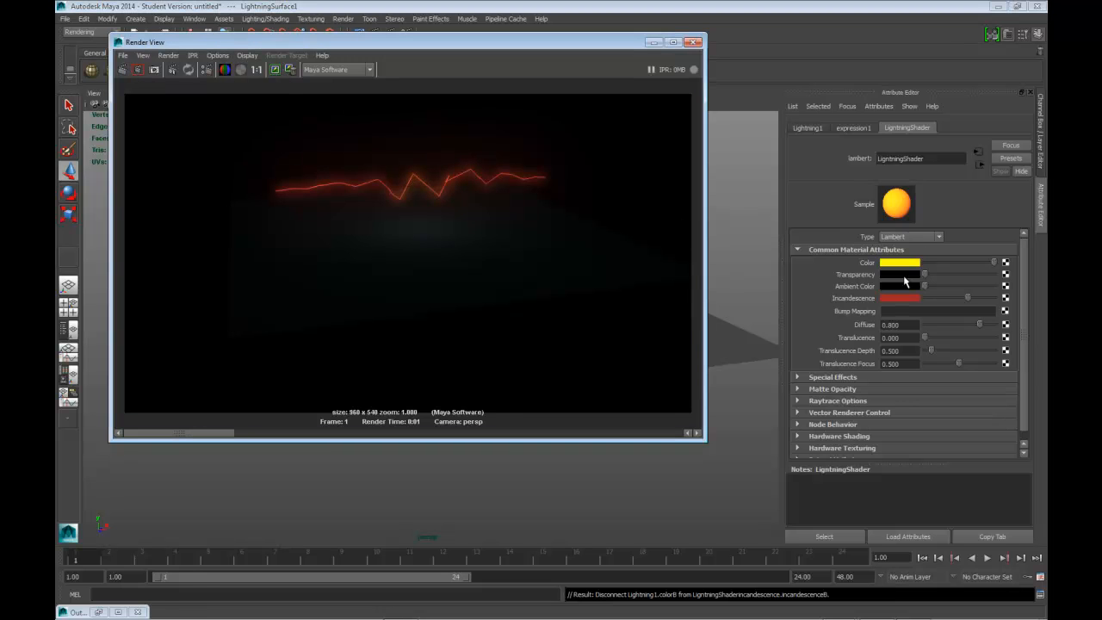
- Raise the red Incandescence to full brightness and render the scene
drag(985, 297, 1008, 303)
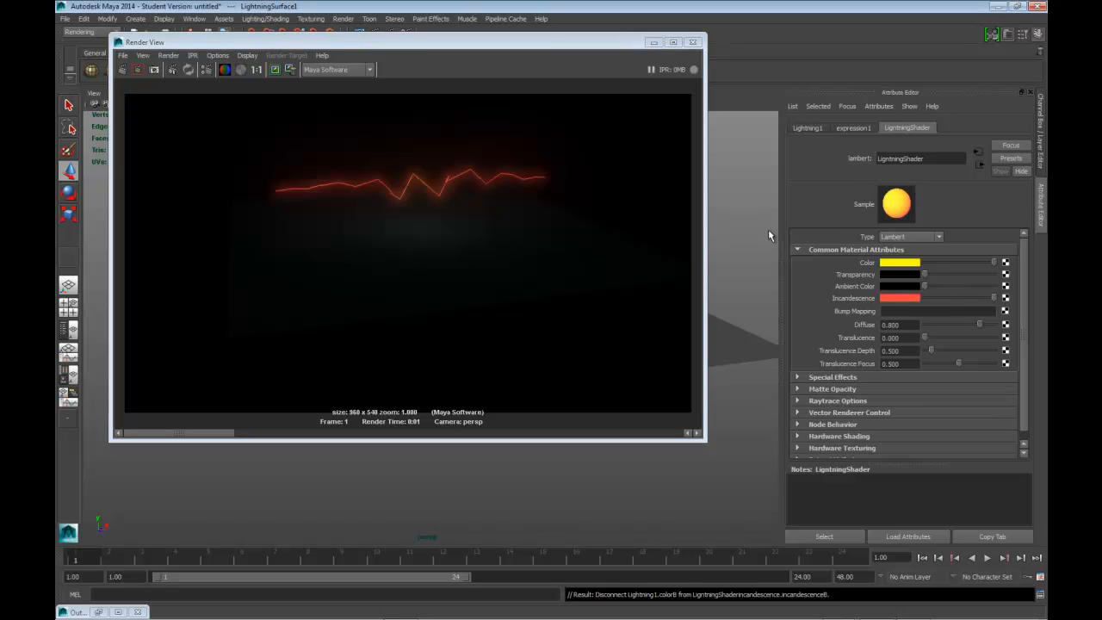
click(122, 70)
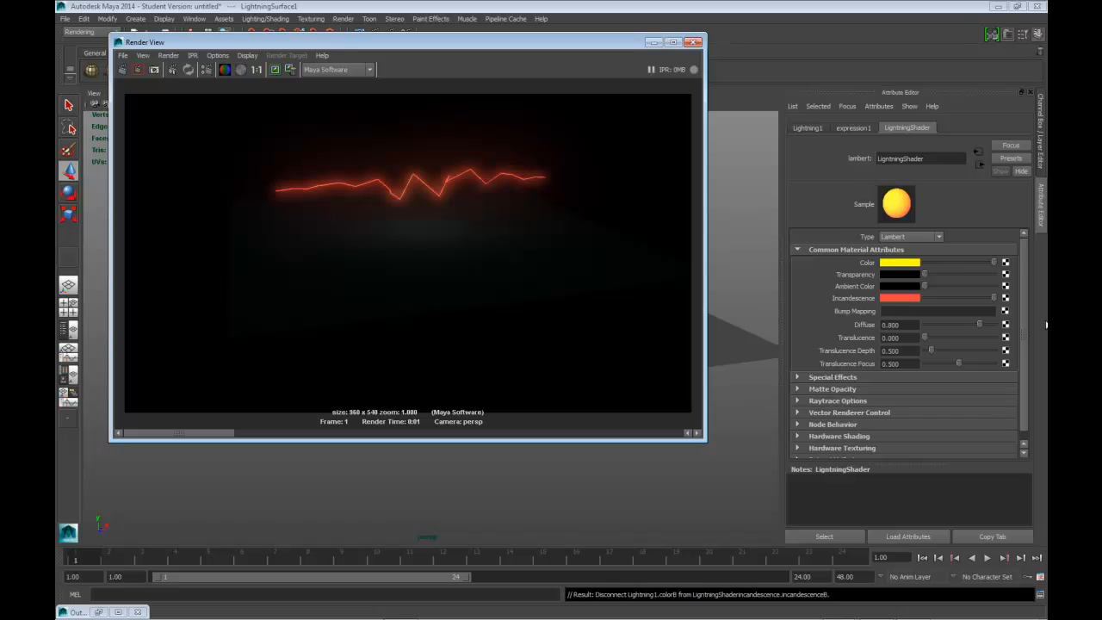
click(1026, 397)
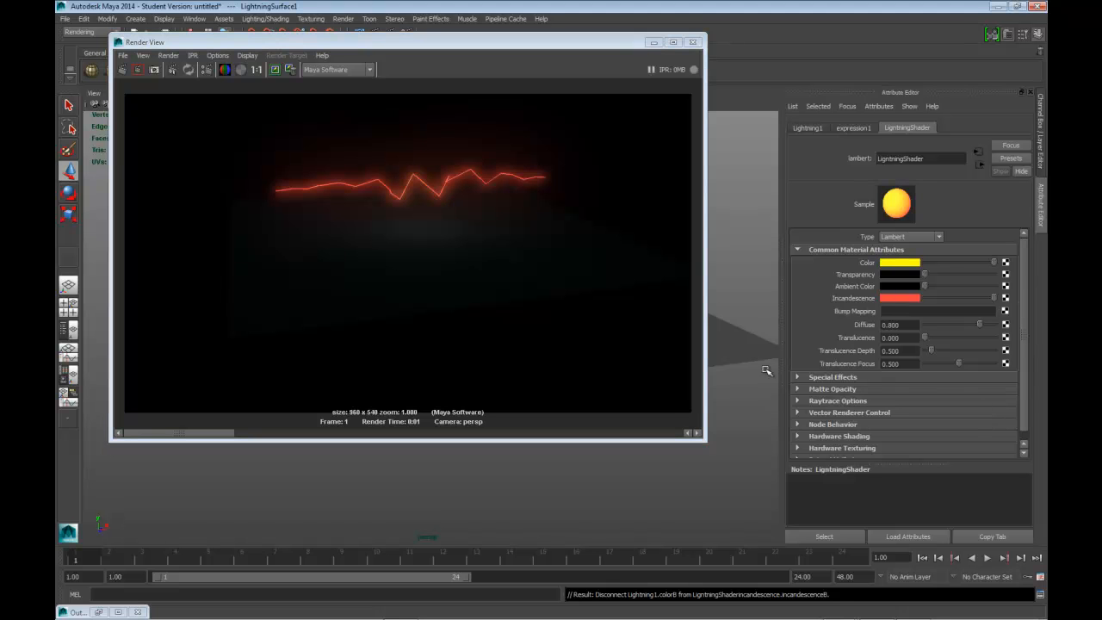
- Reveal the LightningShader's Special Effects settings and break the incoming connection on Glow Intensity
click(797, 378)
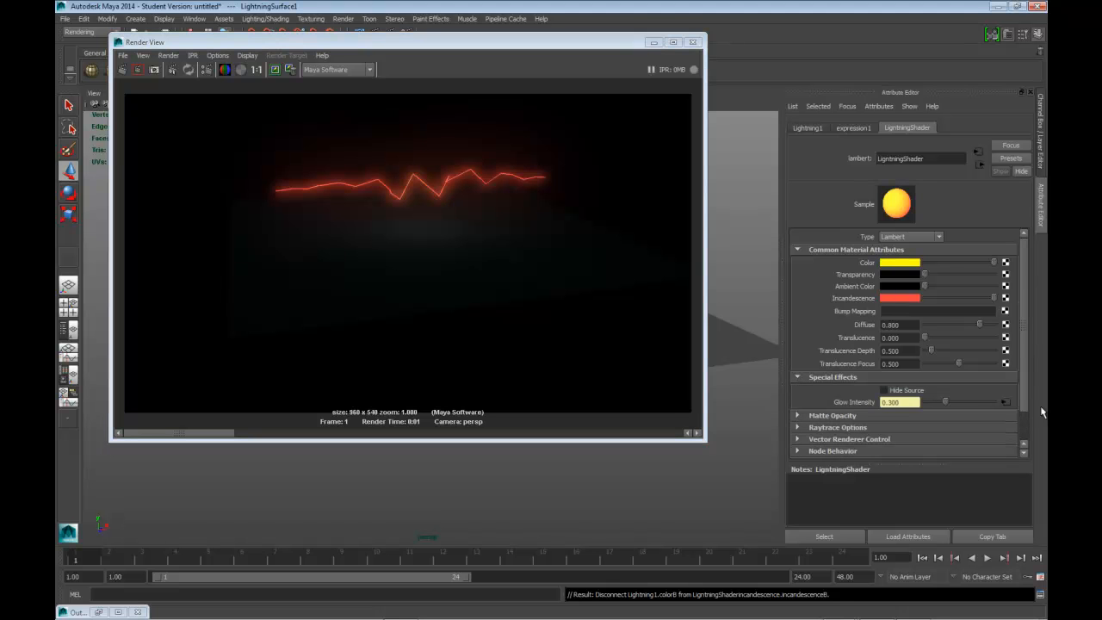
right_click(863, 403)
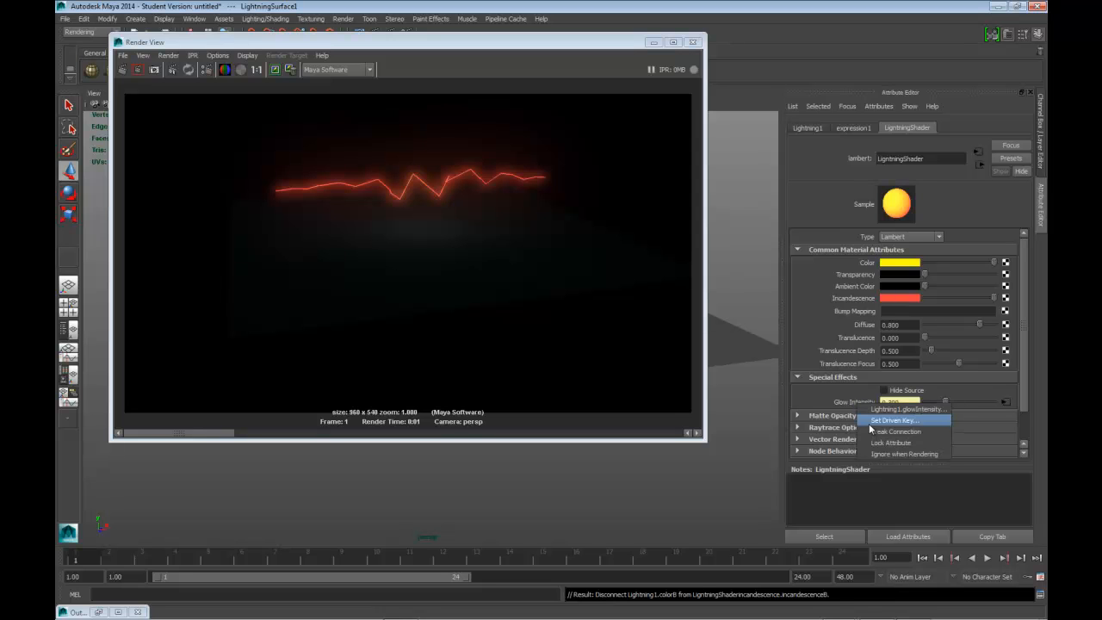
click(893, 431)
- Set the Glow Intensity to 1, keep the current rendered image and render the scene again
drag(904, 402, 836, 401)
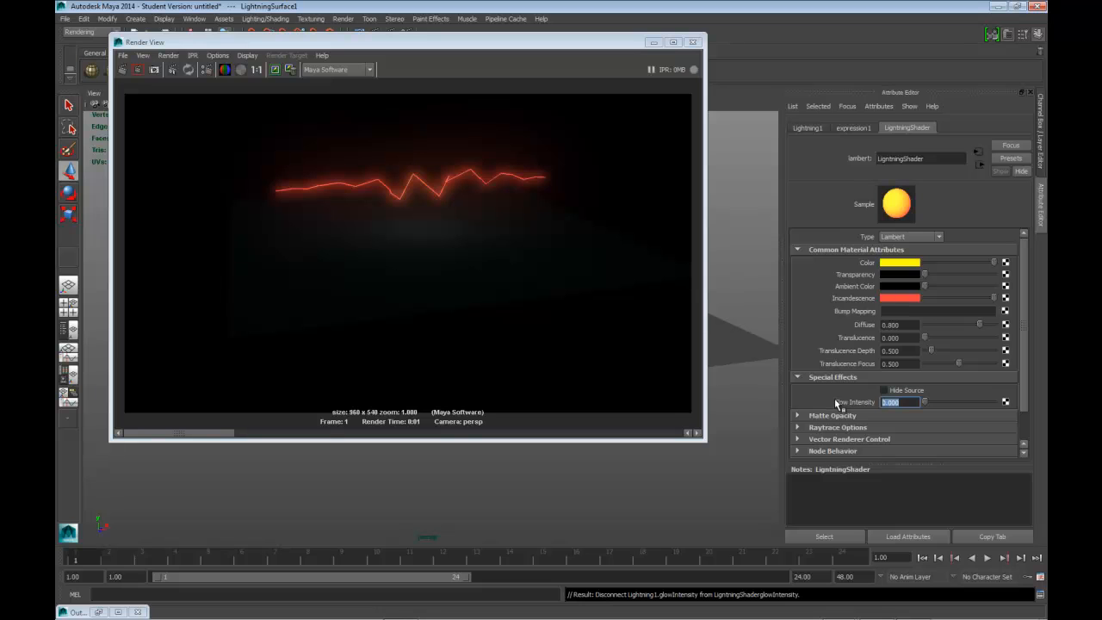
text(1)
key(Return)
click(274, 69)
click(123, 69)
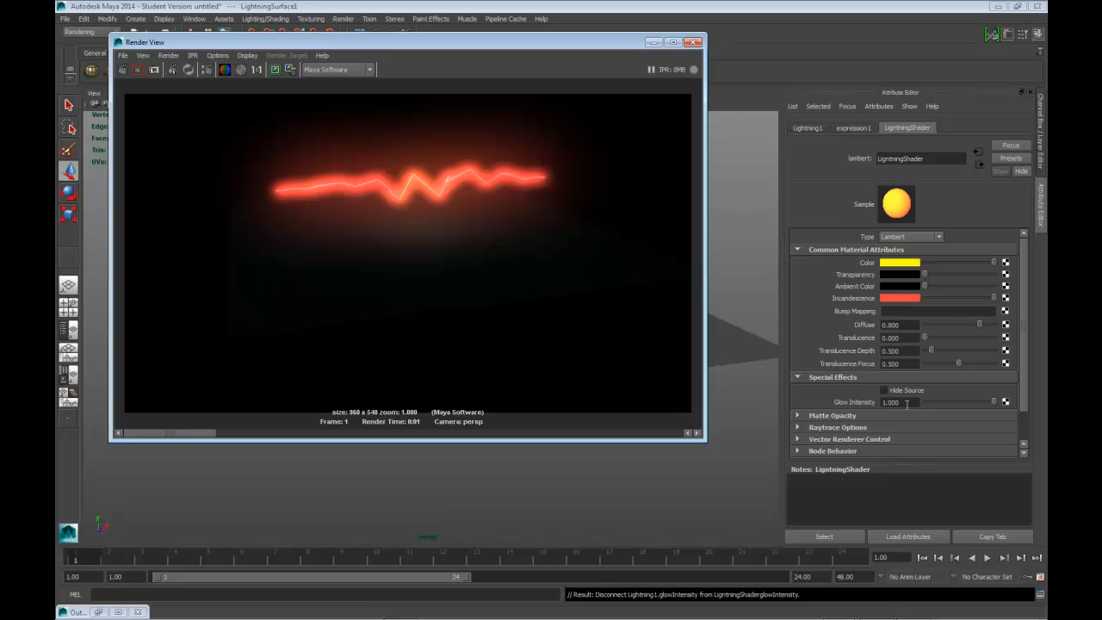
- Set the Glow Intensity to 0.5 and render the scene
drag(906, 405, 887, 404)
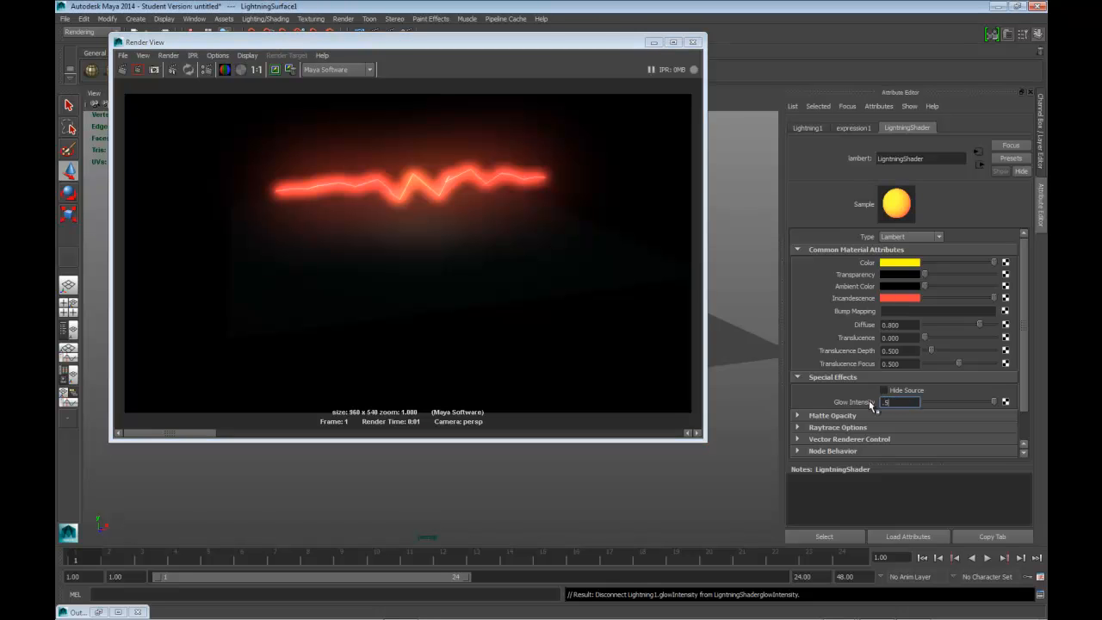
click(122, 70)
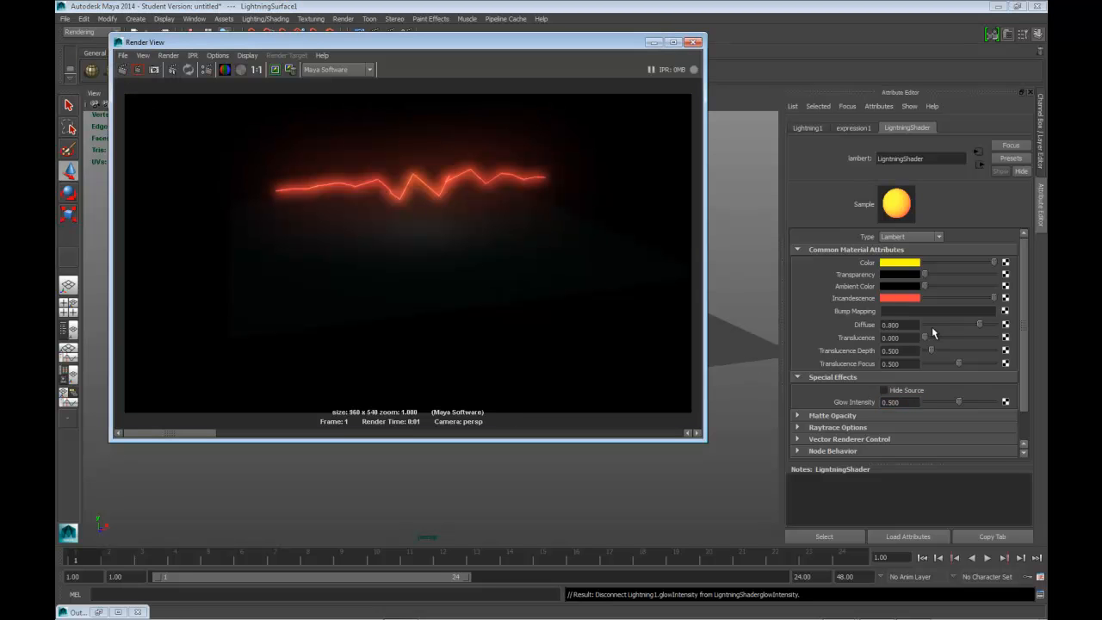
- Enable Hide Source on the LightningShader, keep the current image, render again and compare it with the kept render
click(883, 390)
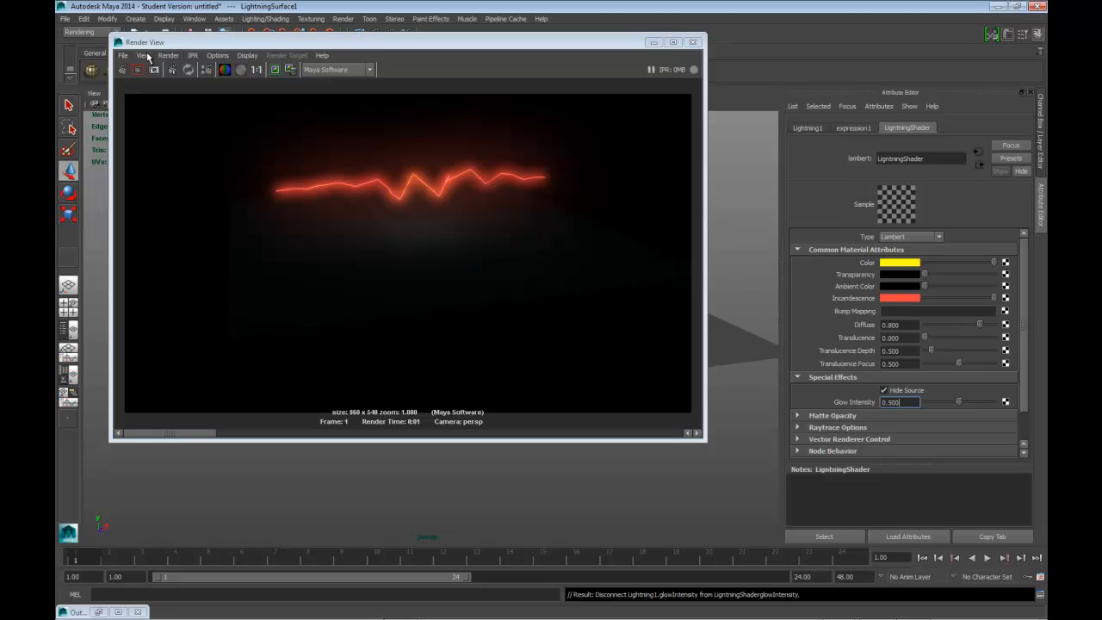
click(275, 70)
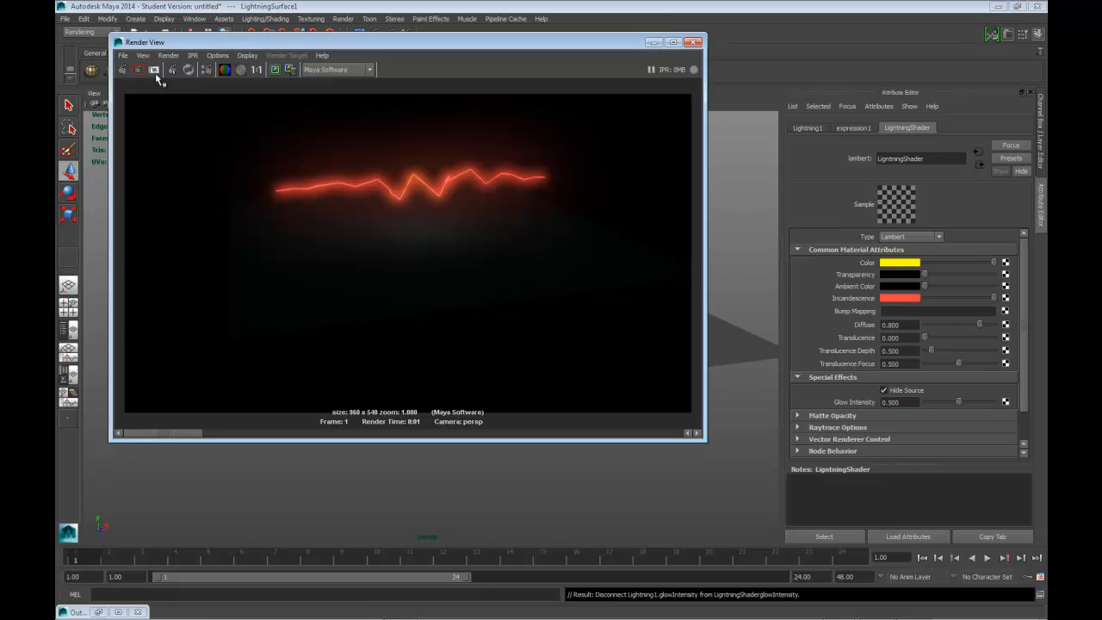
click(122, 70)
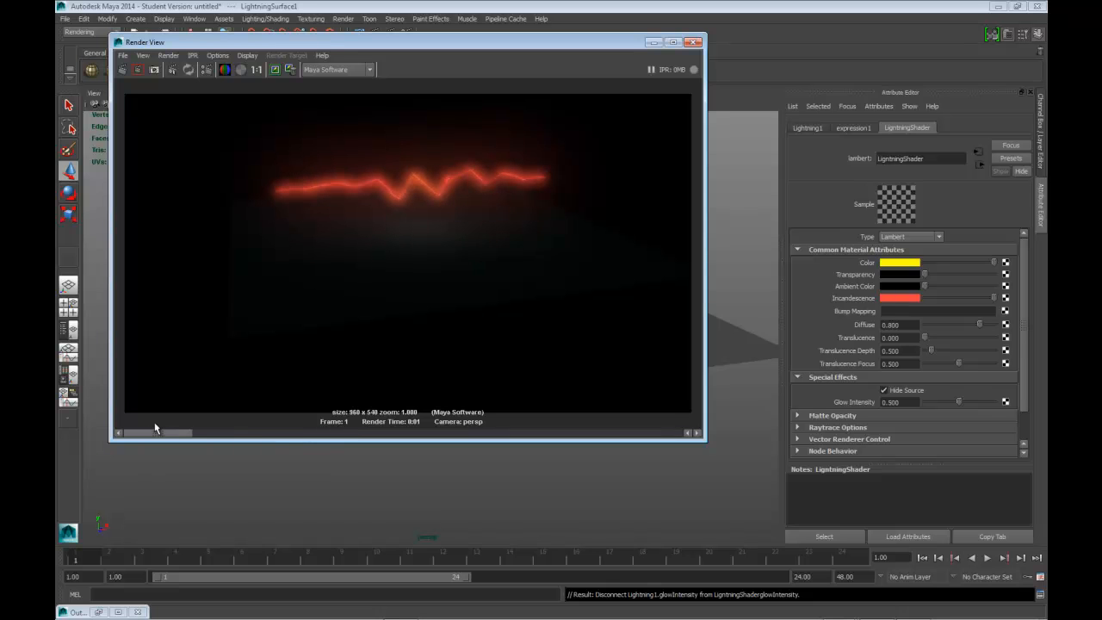
drag(120, 424, 172, 436)
- Disable Hide Source and change the LightningShader's Incandescence to a bright purple
click(882, 390)
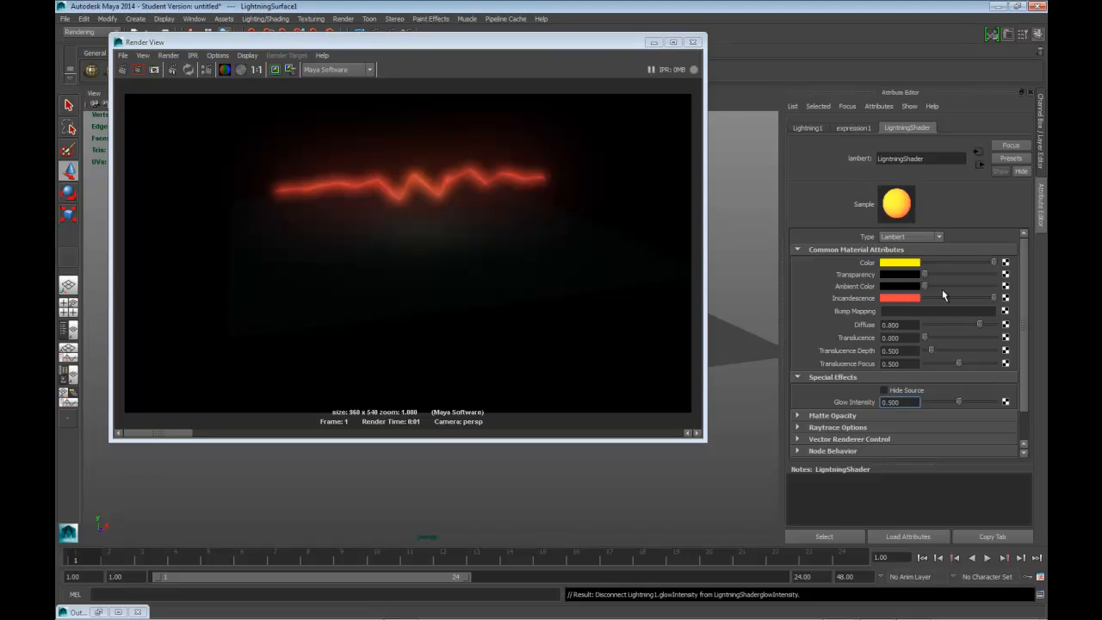
click(915, 299)
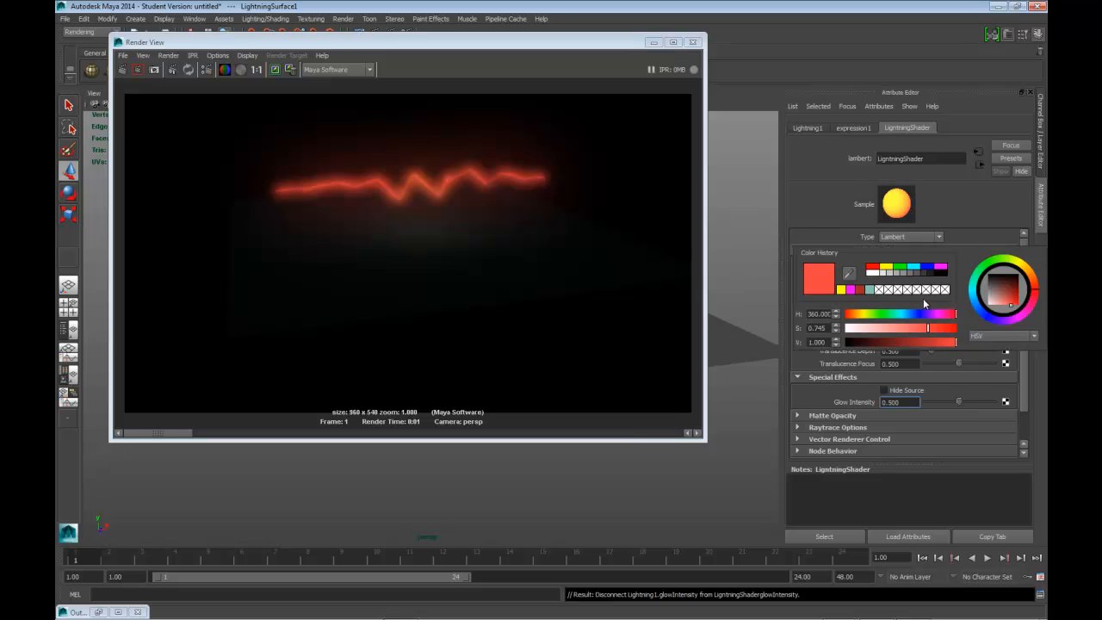
drag(1034, 321, 1009, 325)
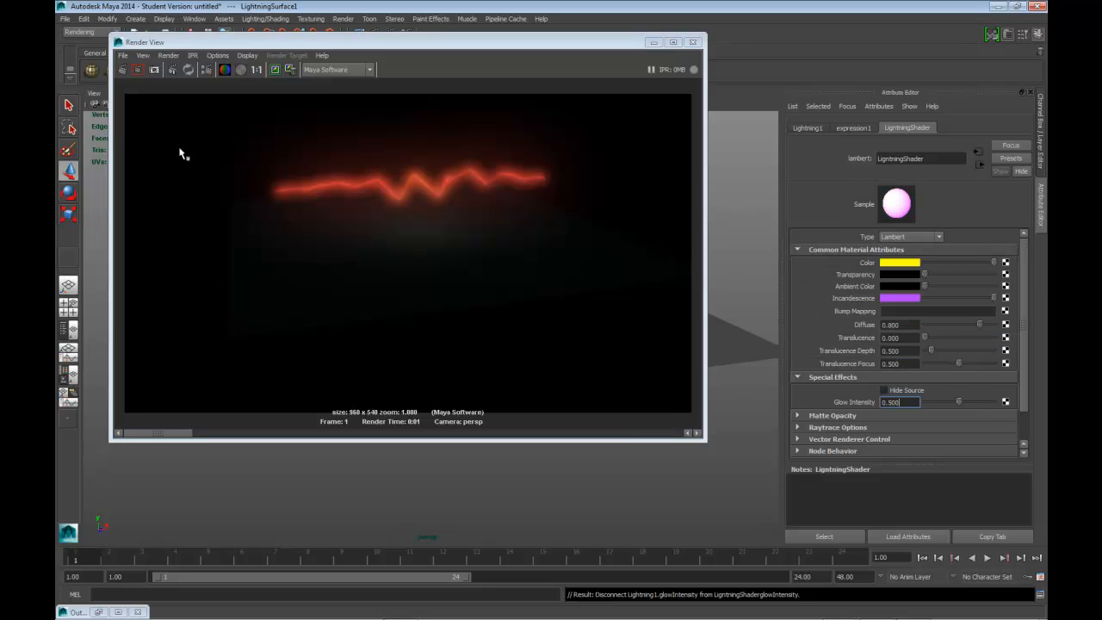
- Keep the current rendered image and render the lightning with its purple incandescence
click(274, 70)
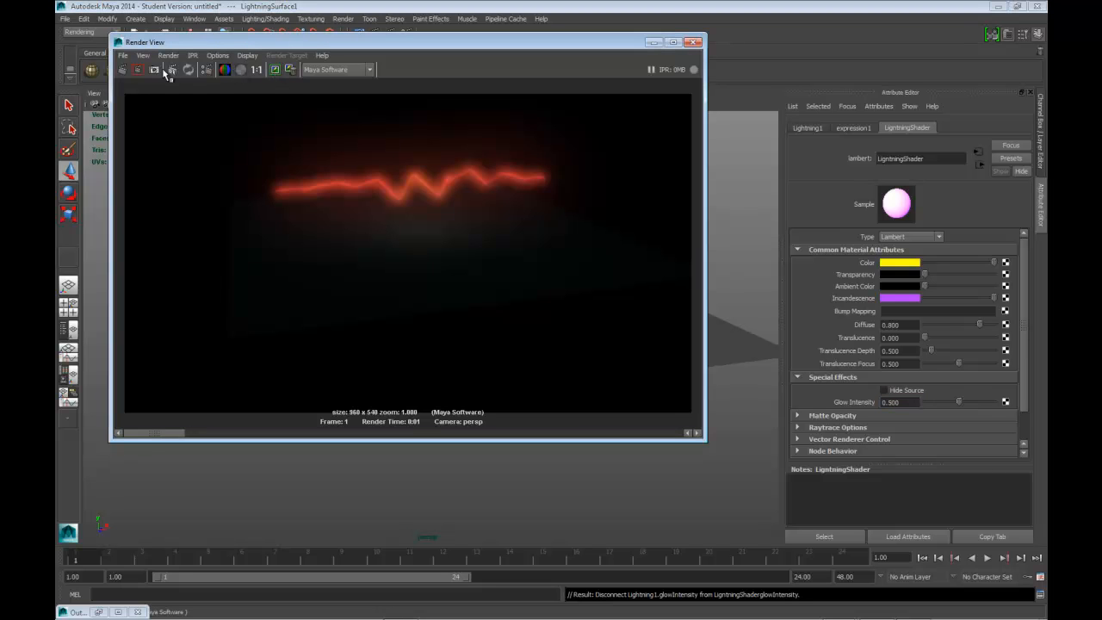
click(122, 70)
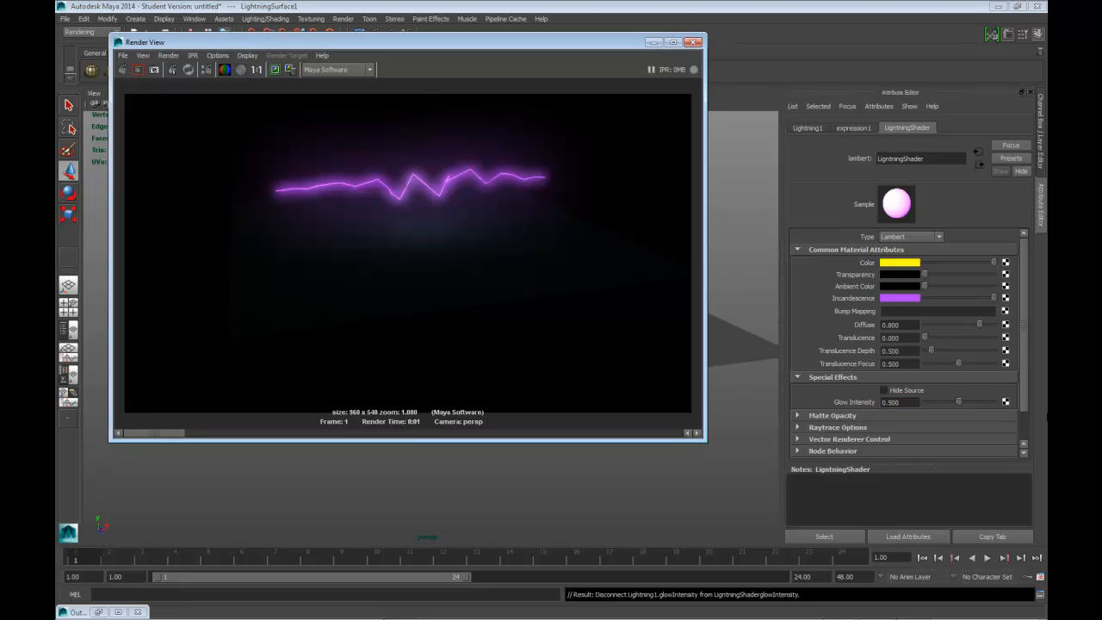
- Set the LightningShader's Ambient Color to bright yellow and render the scene
drag(927, 289, 962, 287)
click(917, 286)
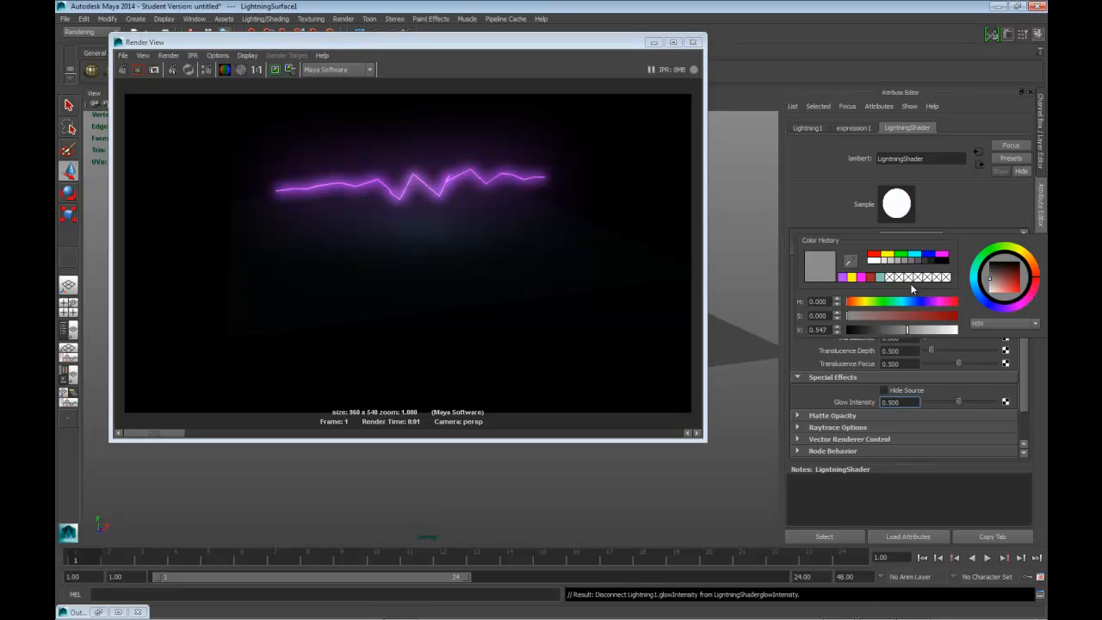
click(890, 256)
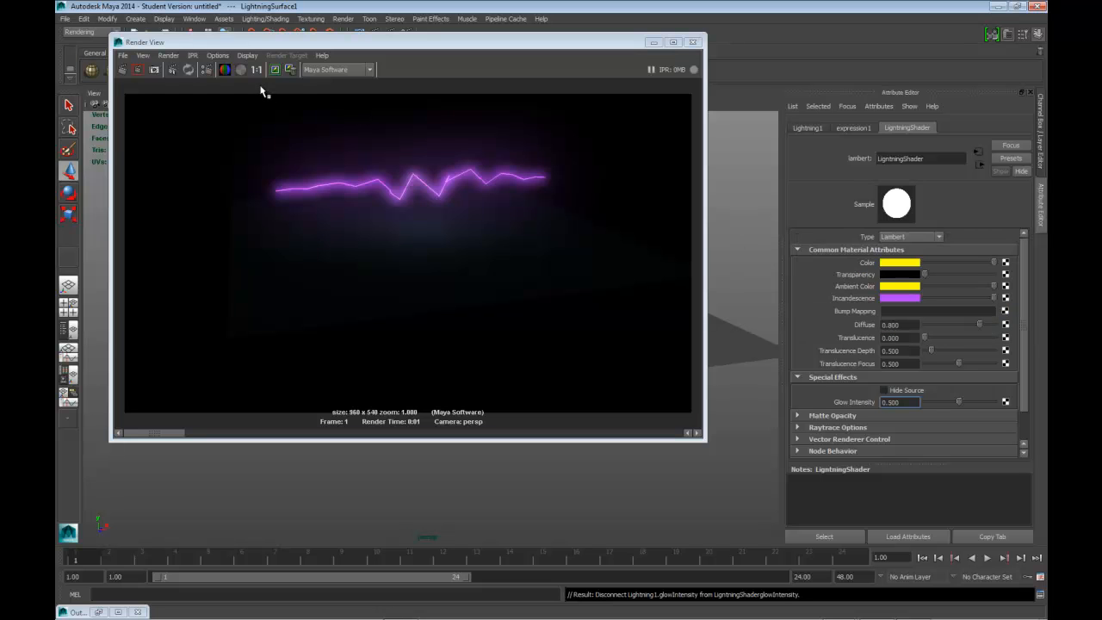
click(123, 69)
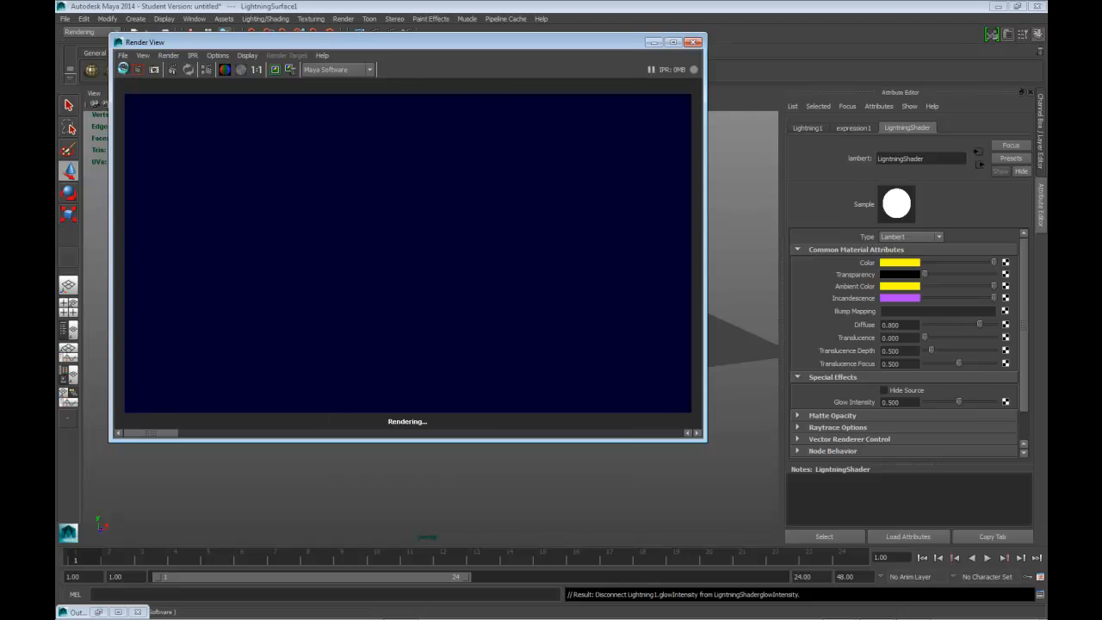
- Darken the yellow Ambient Color, render the scene to check it, and return the Ambient Color to black
drag(994, 287, 955, 292)
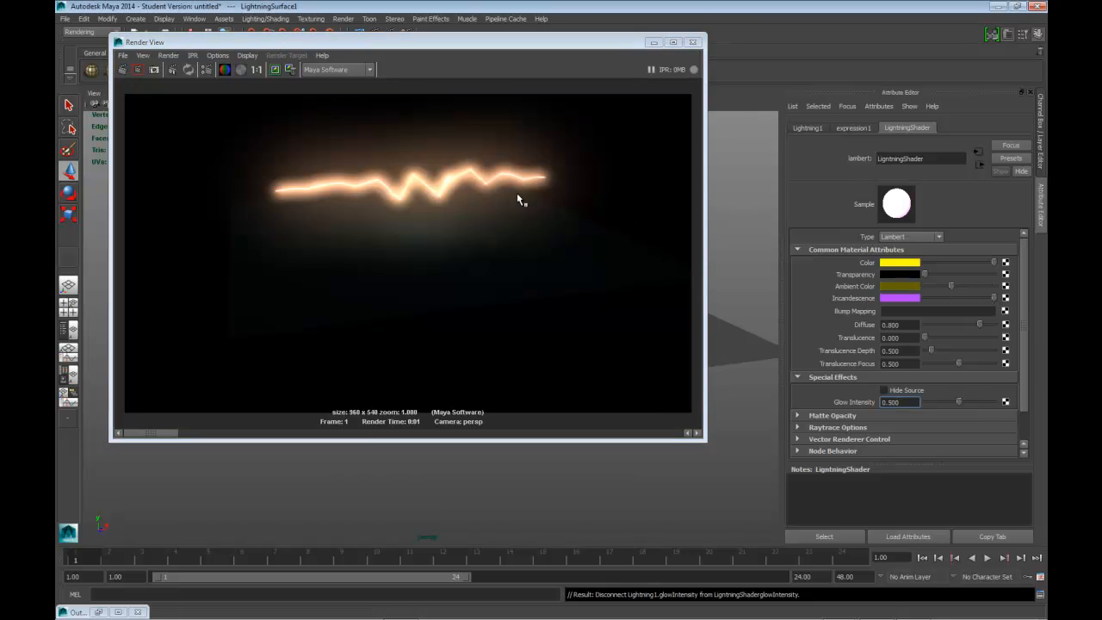
click(123, 70)
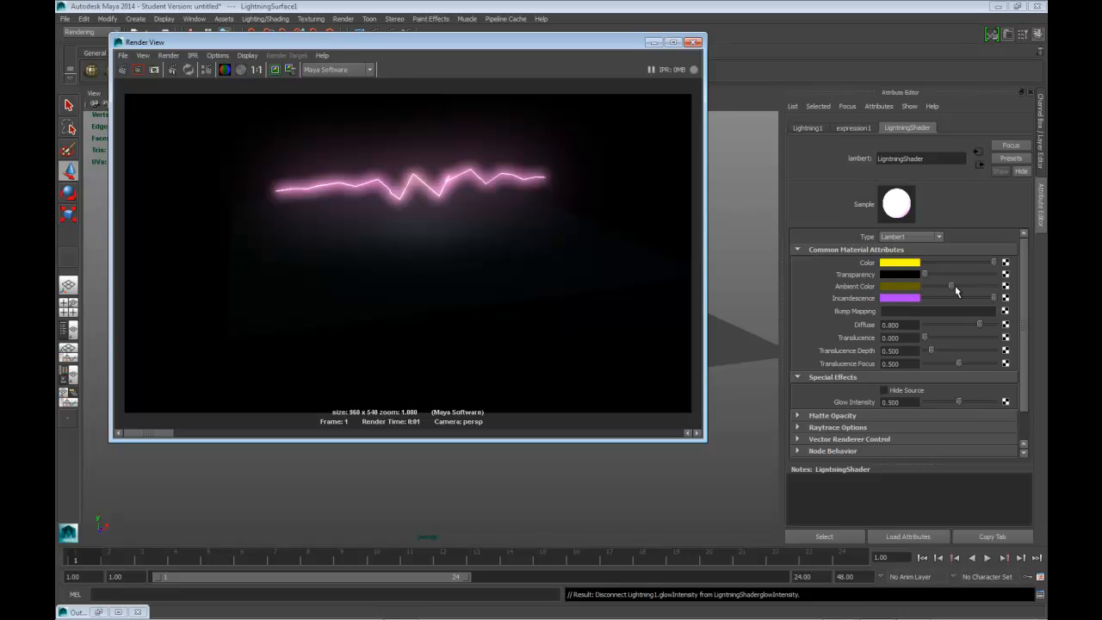
drag(955, 286, 826, 287)
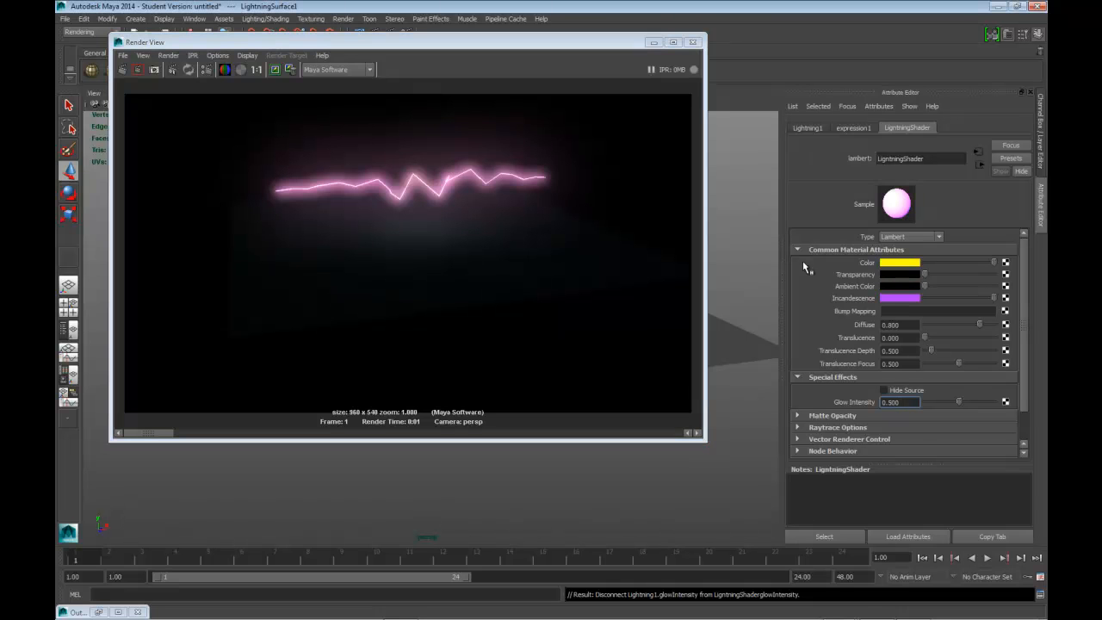
- Close the Render View, inspect pointLight1 and locator2 in the Outliner, and minimize the Outliner
drag(227, 34, 267, 55)
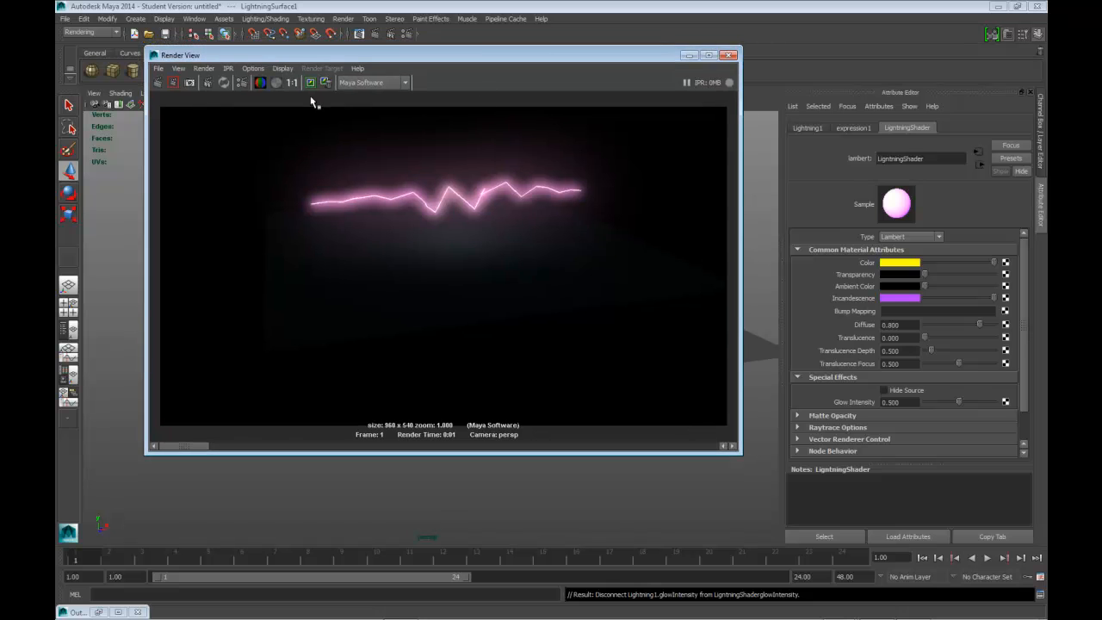
click(730, 55)
click(446, 260)
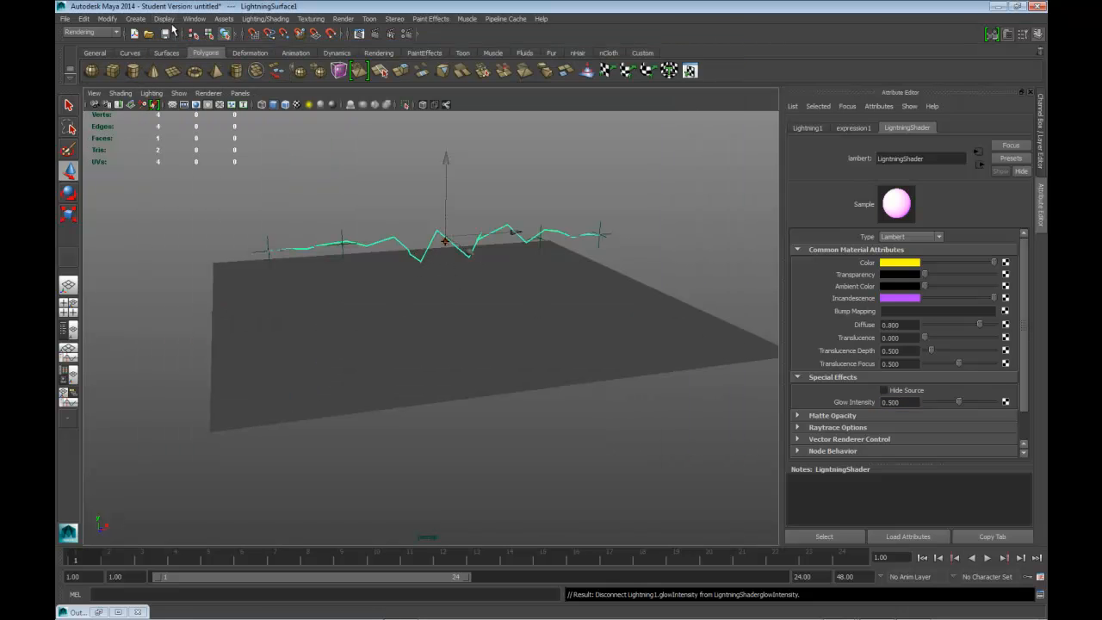
click(191, 19)
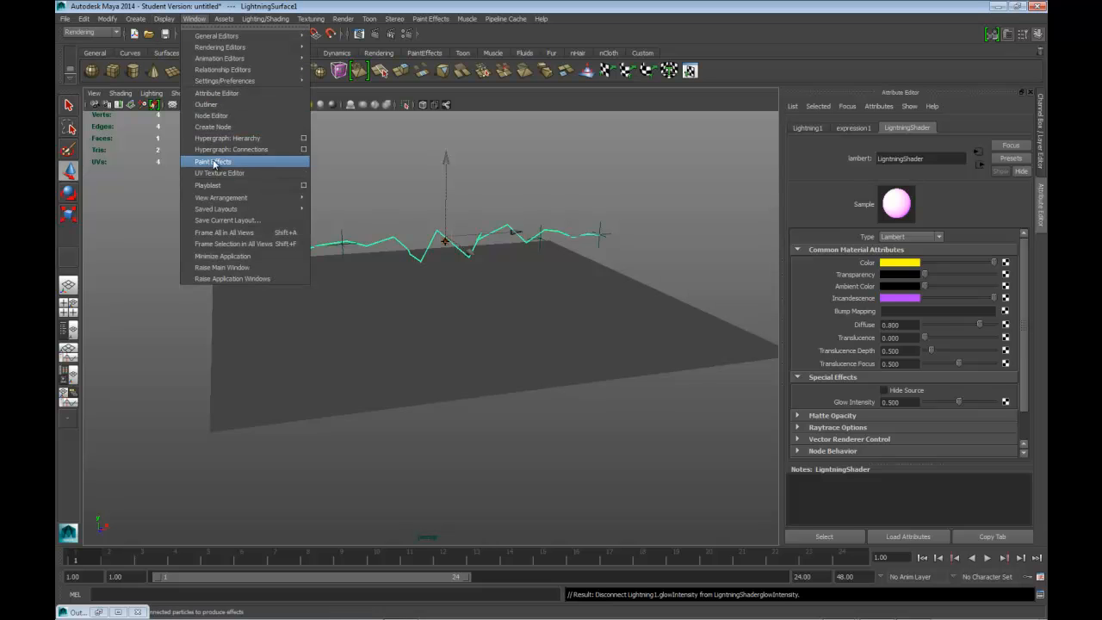
click(206, 104)
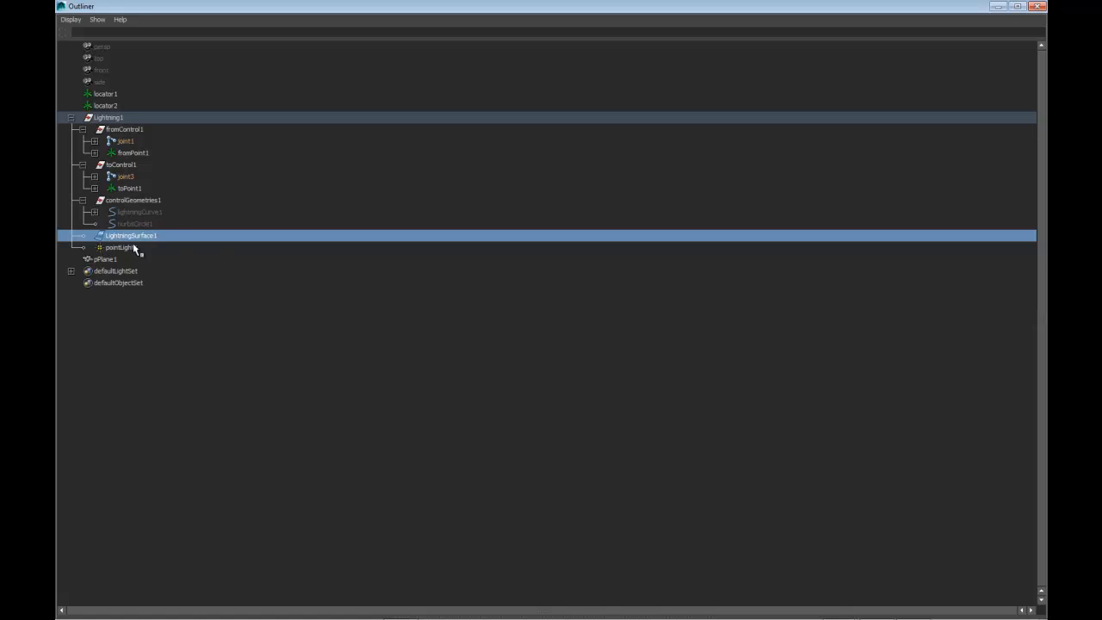
click(136, 247)
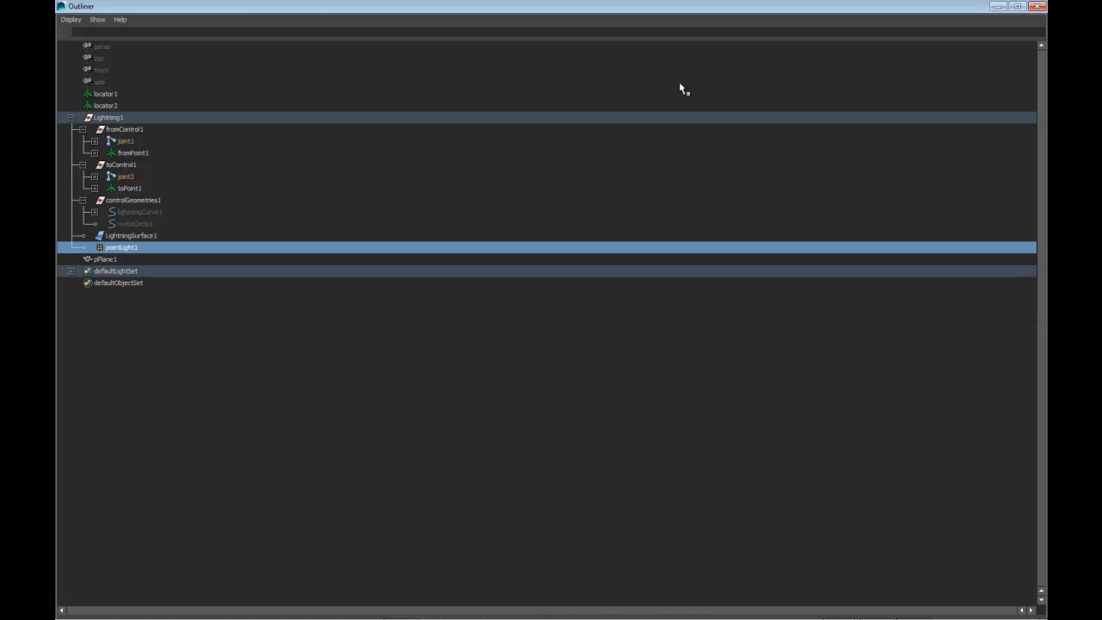
click(110, 104)
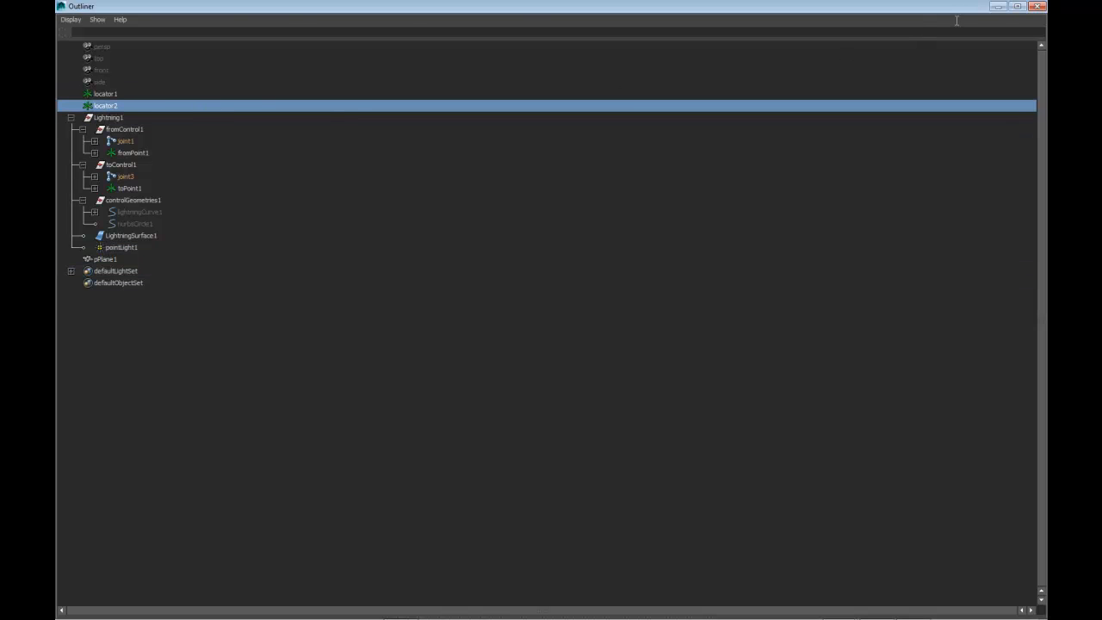
click(997, 7)
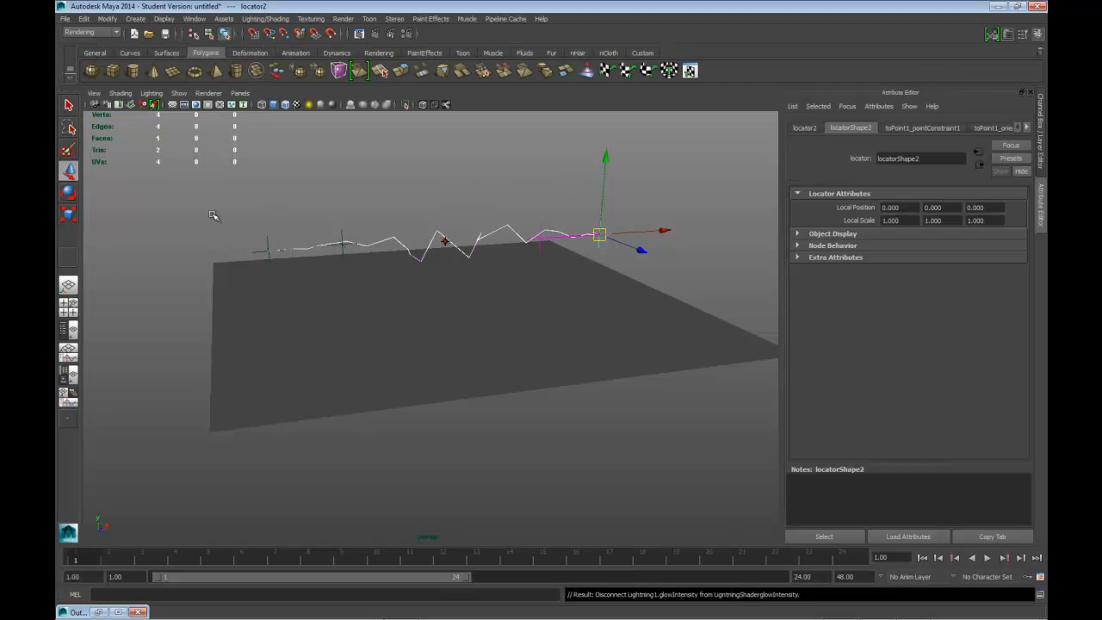
- Select locator1 at the lightning's start and raise it high above the plane
click(284, 243)
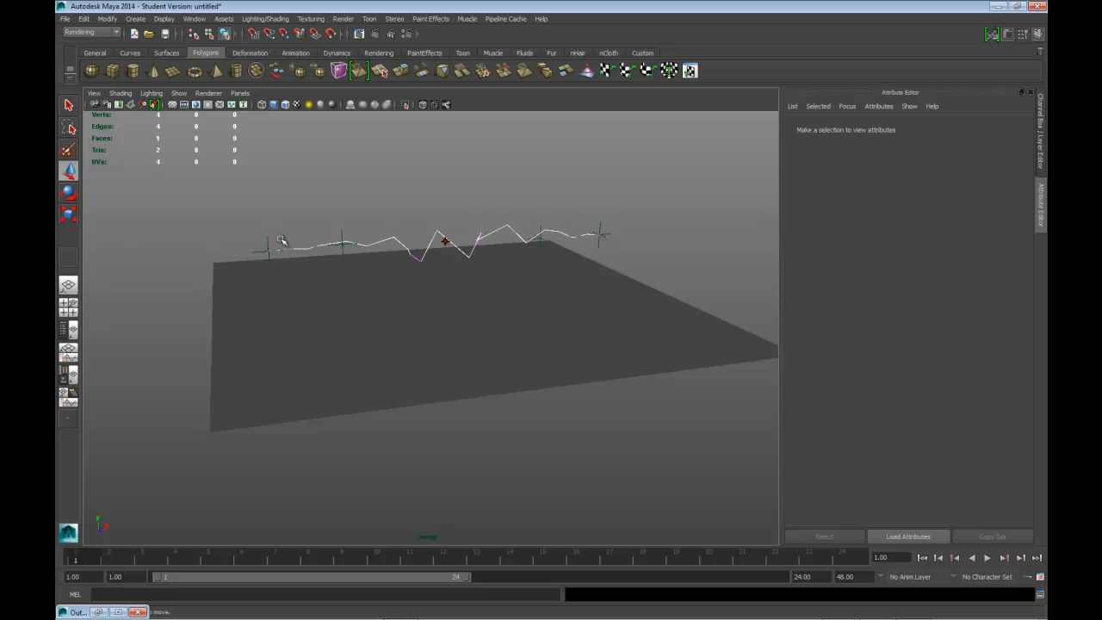
click(269, 244)
scroll(361, 263, down, 3)
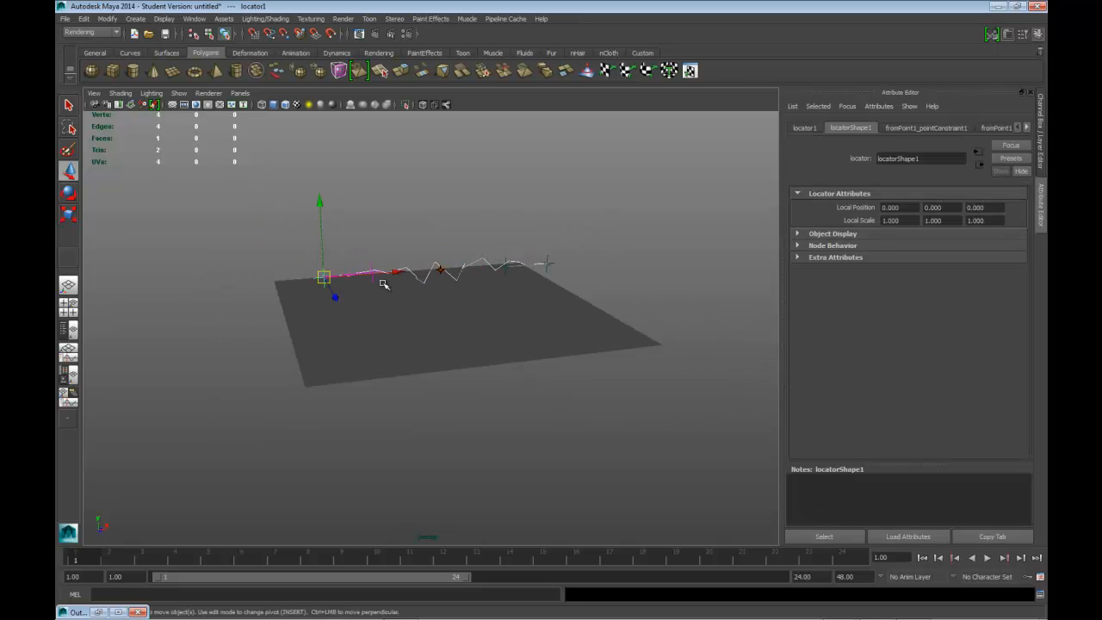
alt+drag(412, 309, 468, 379)
click(372, 295)
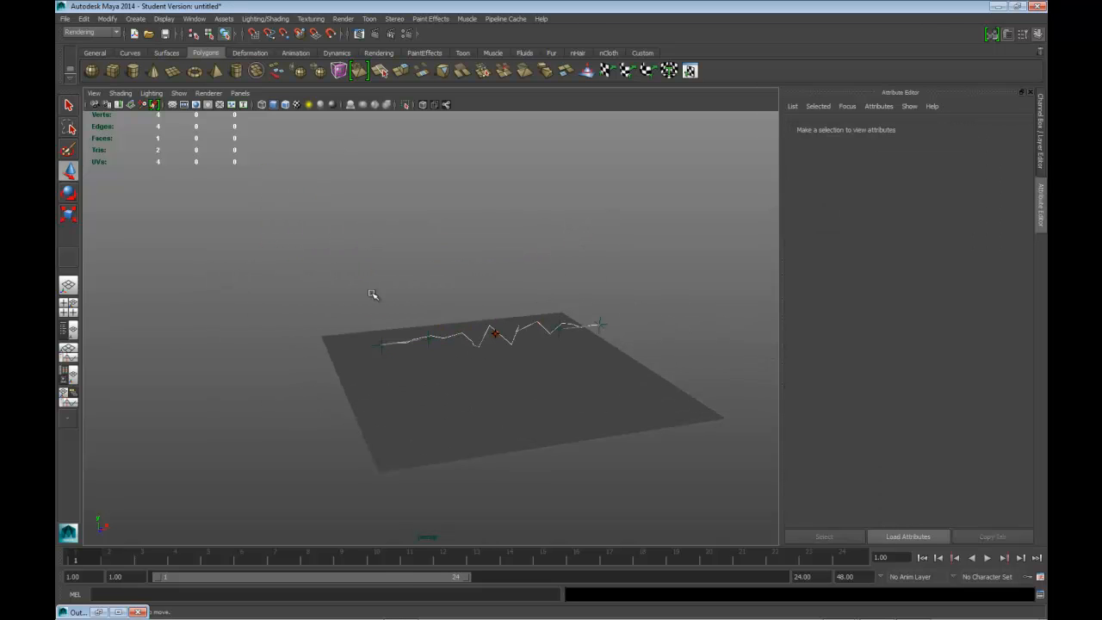
click(385, 337)
drag(377, 273, 376, 134)
- Move fromDirHandle1 to just below locator1 so the lightning leaves its start point downward
click(428, 197)
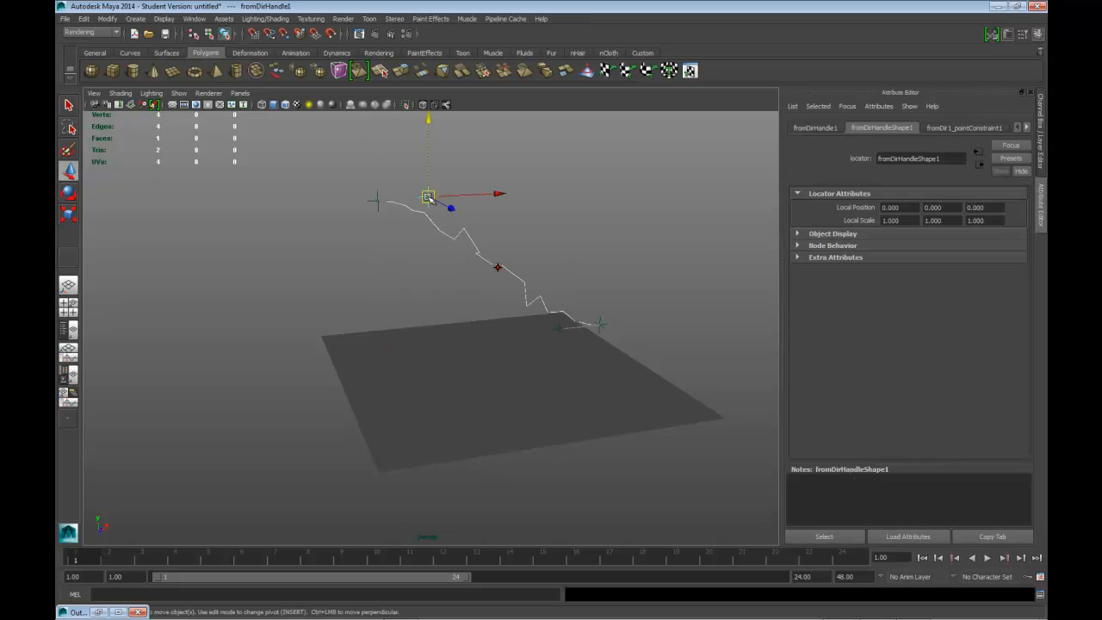
drag(427, 176, 424, 218)
drag(498, 236, 466, 232)
drag(396, 167, 397, 151)
drag(466, 226, 460, 226)
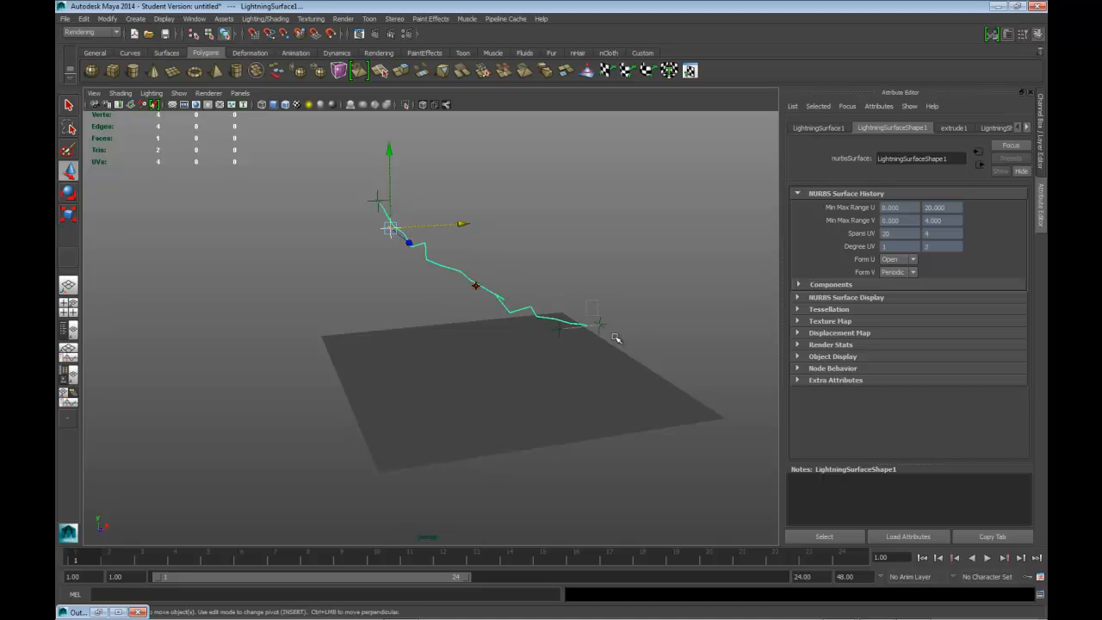
- Move toDirHandle1 up and away from the plane, and shift locator2 along X to beneath the lightning's start
click(617, 340)
click(561, 332)
drag(567, 329, 425, 205)
click(600, 324)
drag(648, 323, 465, 345)
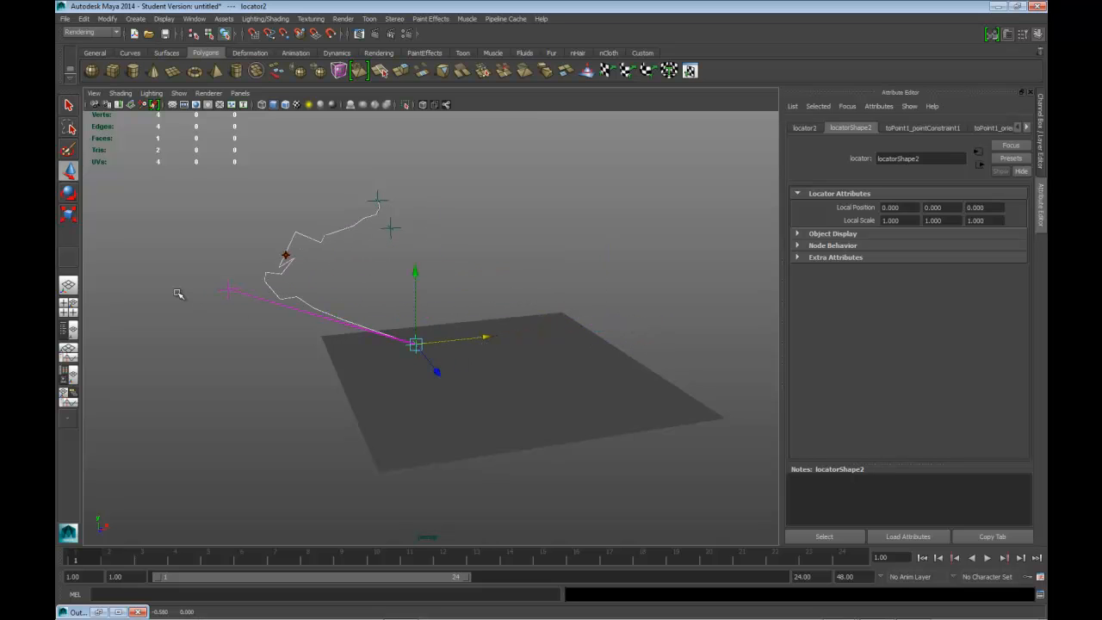
- Move toDirHandle1 back along X and adjust its height so it sits between locator1 and locator2
click(231, 289)
drag(288, 288, 459, 299)
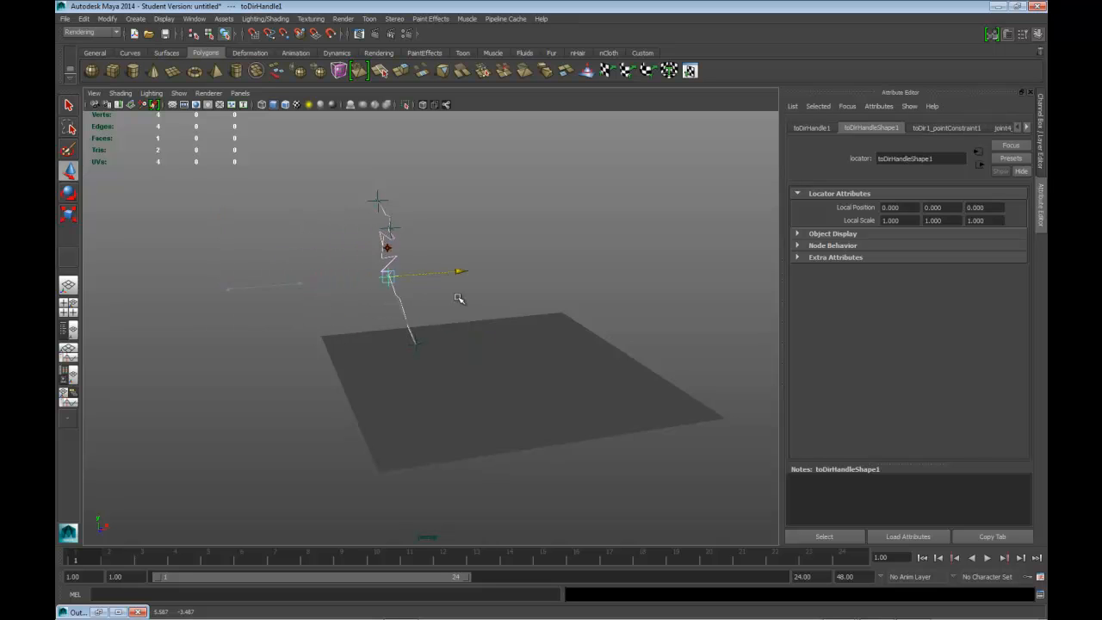
drag(388, 205, 423, 229)
- Raise locator1 and locator2 higher above the plane and shift locator2 slightly along X
click(417, 347)
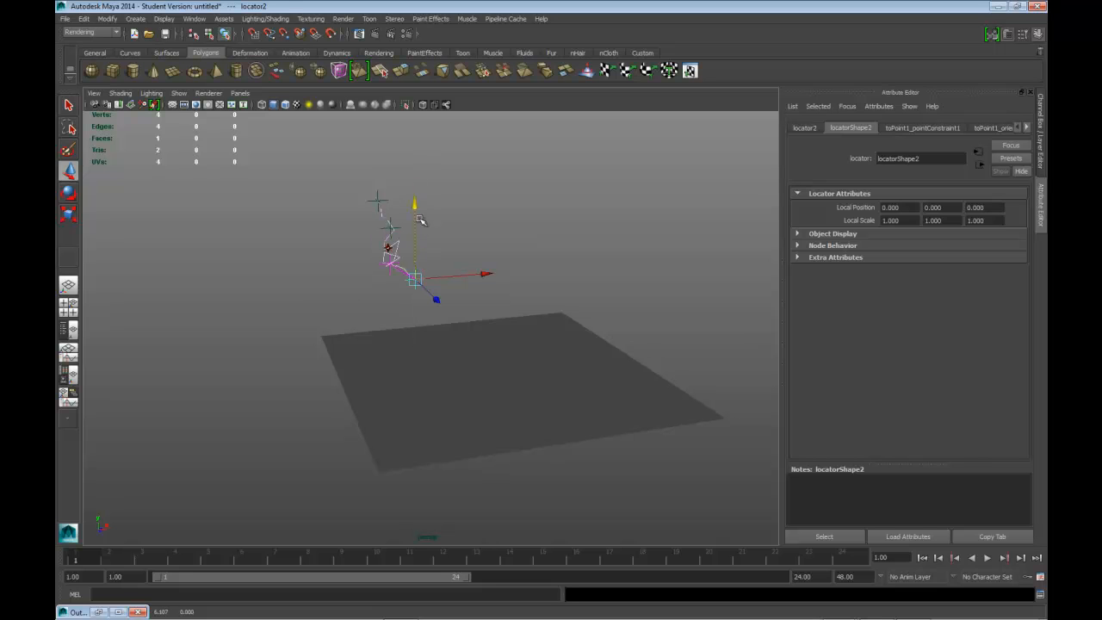
click(378, 199)
click(378, 191)
drag(377, 161, 351, 119)
click(418, 272)
drag(418, 204, 415, 163)
drag(462, 238, 478, 237)
drag(431, 164, 434, 151)
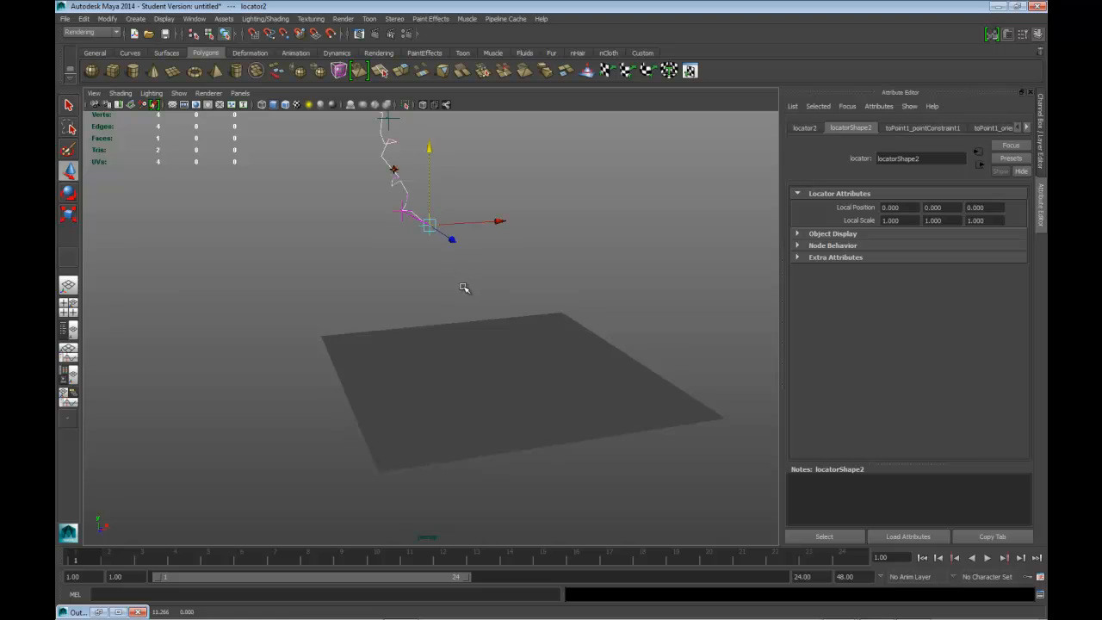
- Switch to the maximized front view and keyframe locator2 in its raised position at frame 1
scroll(463, 286, up, 5)
alt+middle_drag(493, 285, 451, 211)
alt+middle_drag(506, 306, 450, 287)
mouse_move(450, 288)
alt+mouse_down()
mouse_move(491, 263)
mouse_move(531, 264)
mouse_move(465, 270)
mouse_move(468, 281)
alt+mouse_up()
key(space)
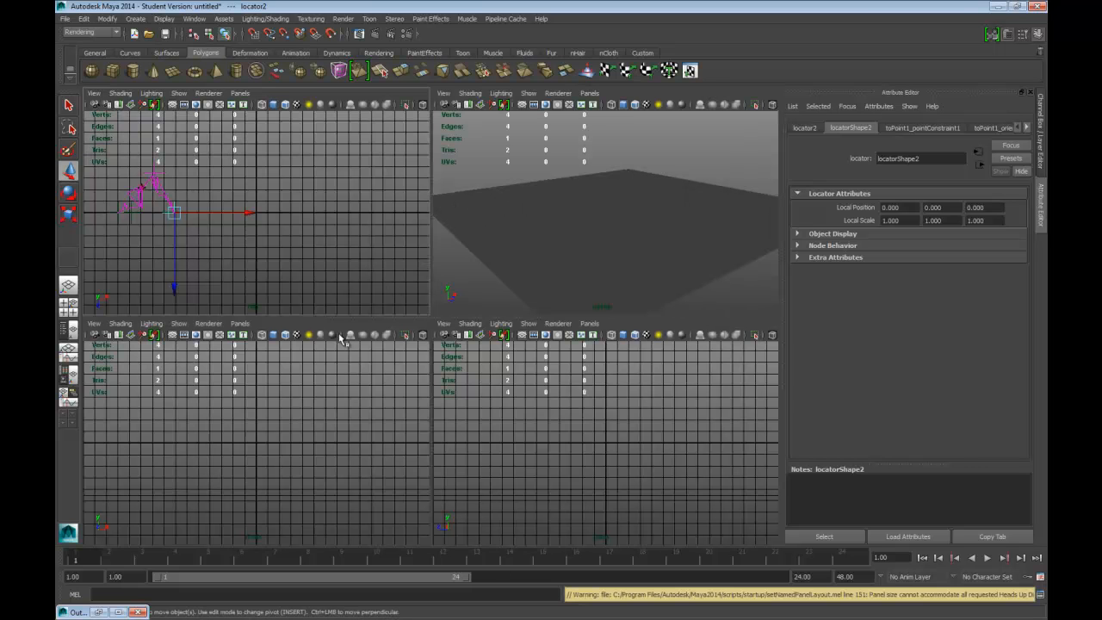
key(space)
scroll(441, 366, down, 6)
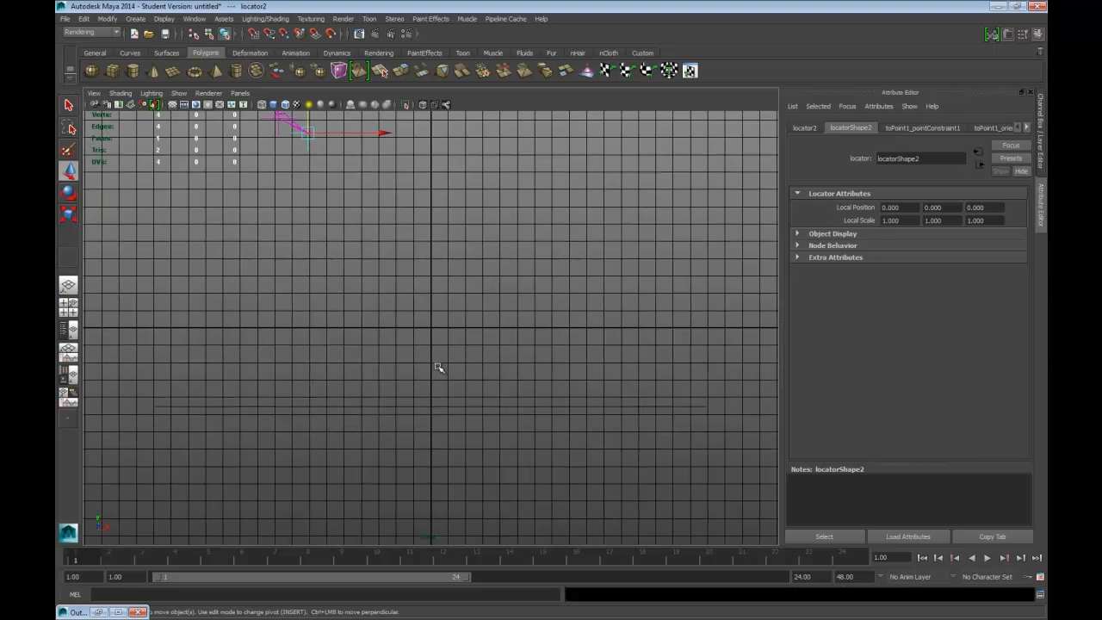
alt+middle_drag(446, 353, 462, 402)
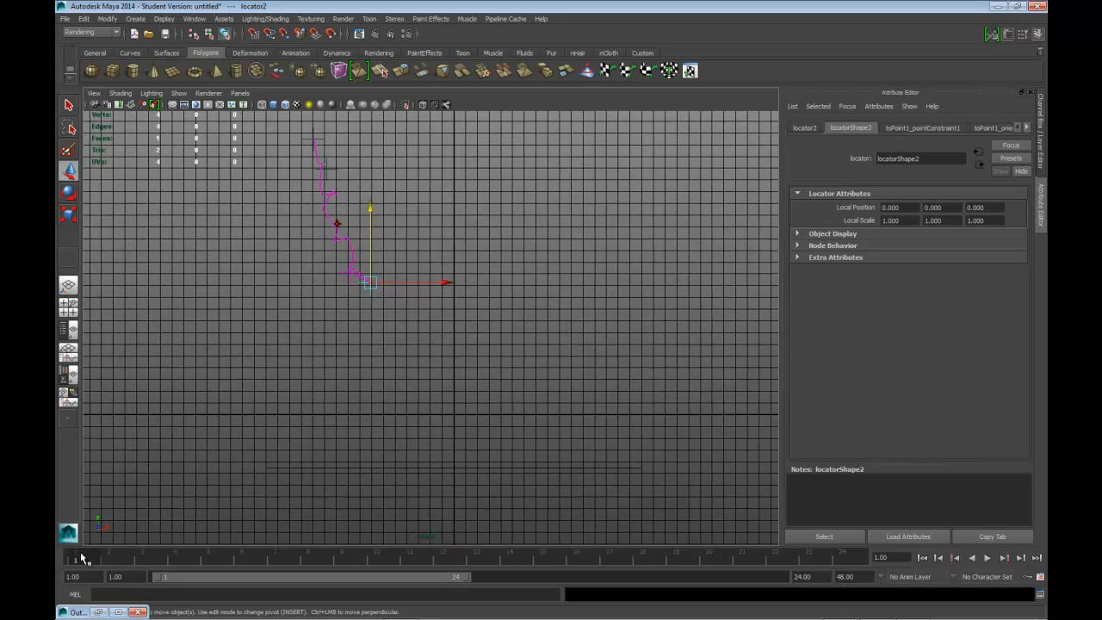
key(s)
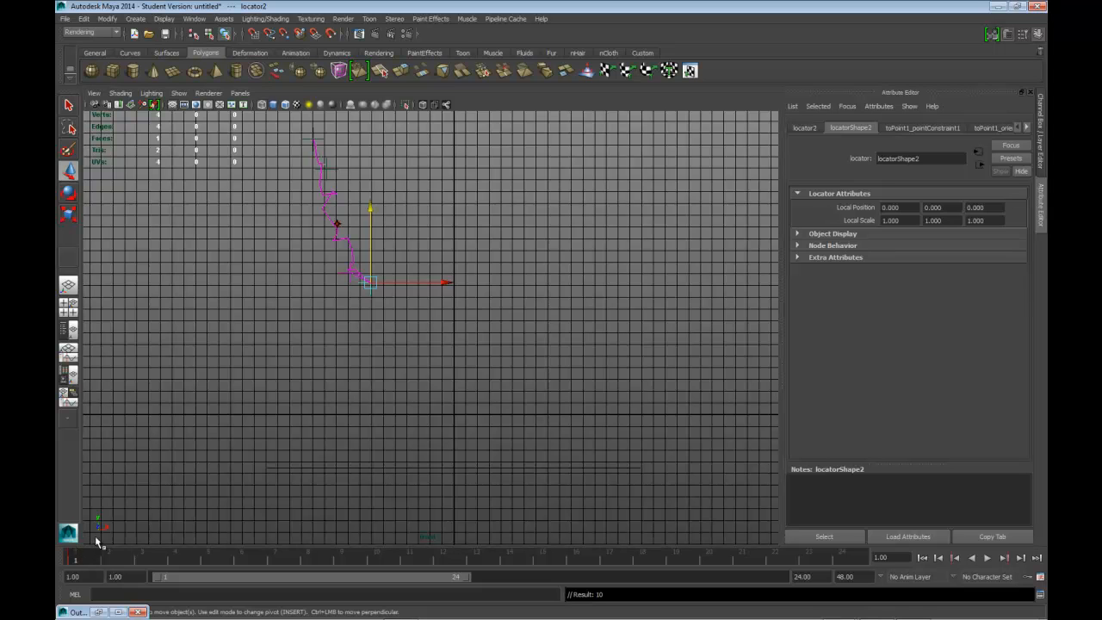
- Play the animation briefly, stop it, and keyframe locator2 in the same position at frame 14
key(alt+v)
mouse_move(637, 564)
mouse_down()
mouse_move(444, 576)
mouse_move(594, 566)
mouse_move(505, 568)
mouse_move(541, 567)
mouse_move(513, 560)
mouse_up()
key(Escape)
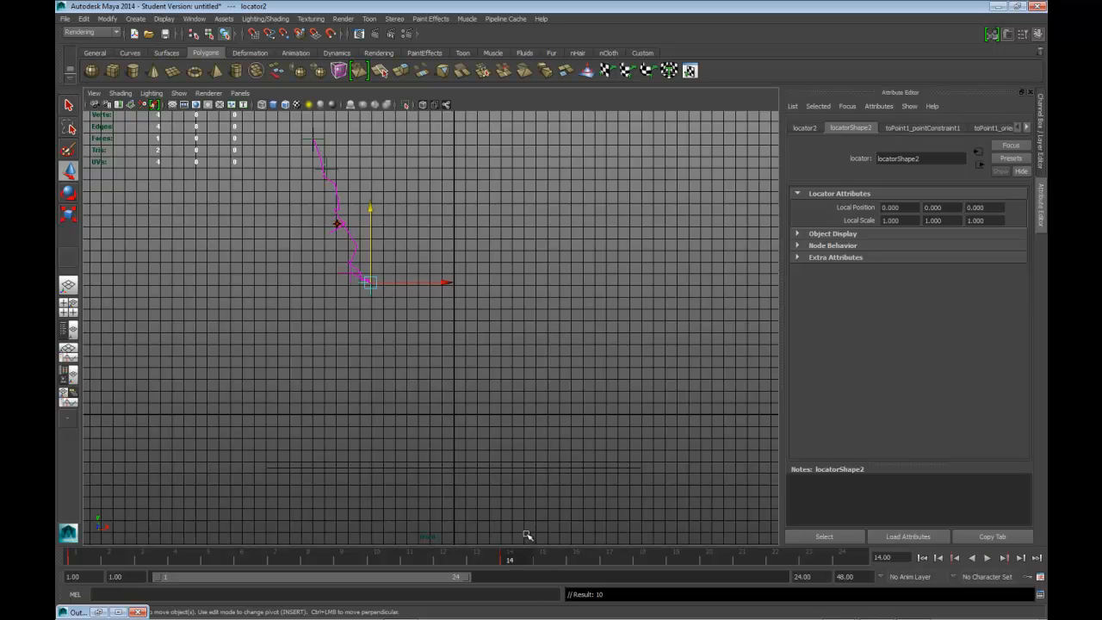
- Move locator2 straight down onto the plane at frame 15 and keyframe it there
click(543, 561)
drag(372, 210, 441, 389)
key(s)
- Slide locator2 along the plane in positive X at frame 18 and keyframe it
drag(444, 465, 606, 451)
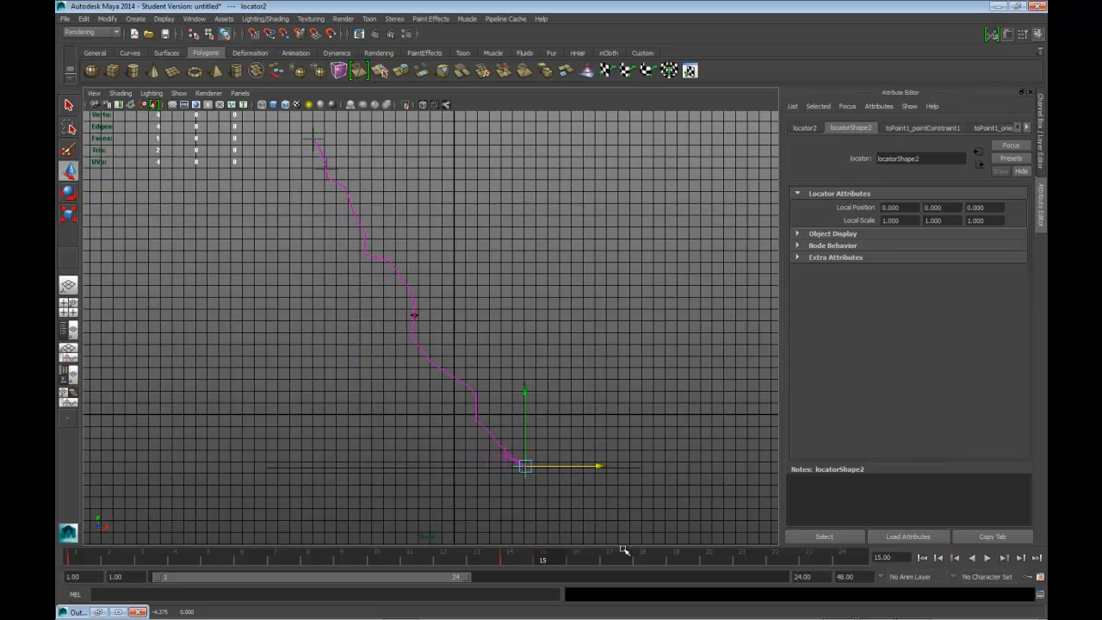
drag(546, 562, 643, 560)
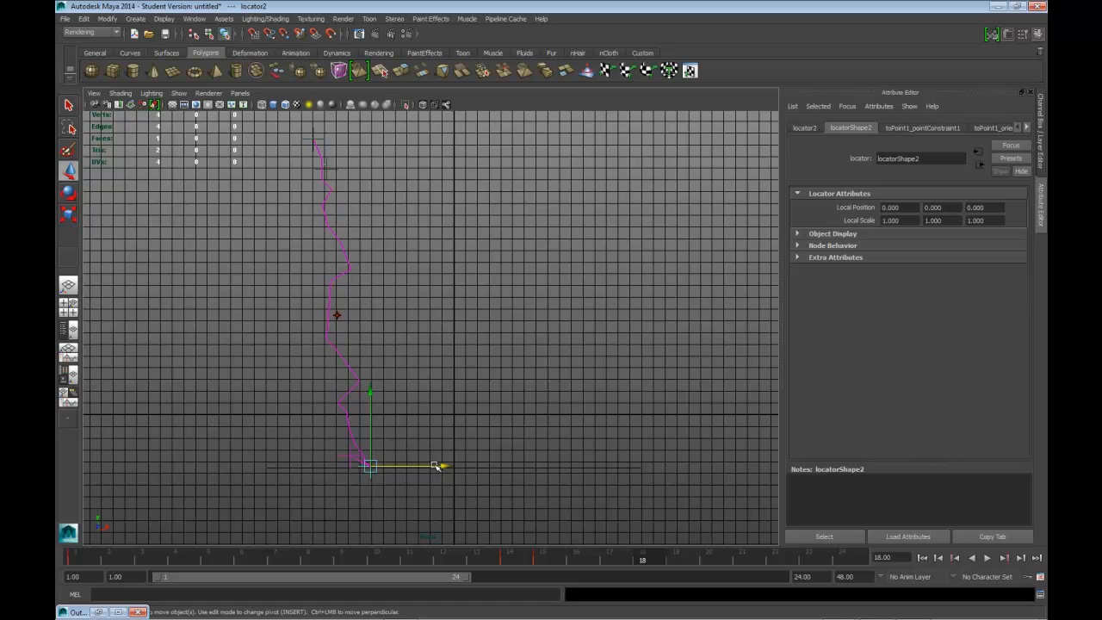
drag(450, 468, 575, 468)
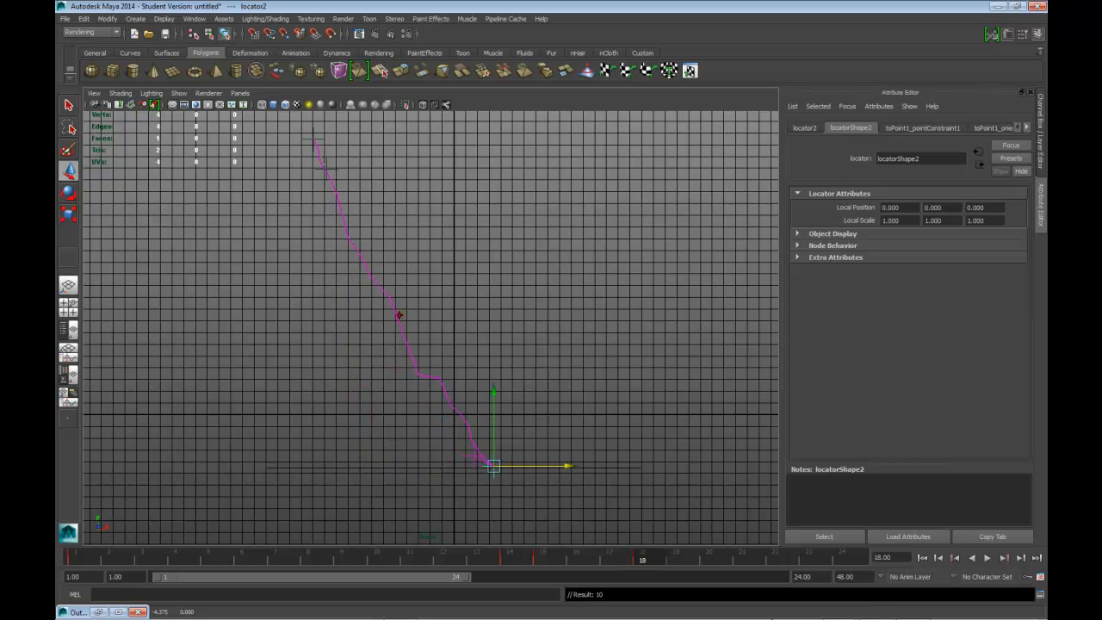
- Move locator2 back up near the lightning's start at frame 19, keyframe it, and play the animation from the beginning
click(674, 560)
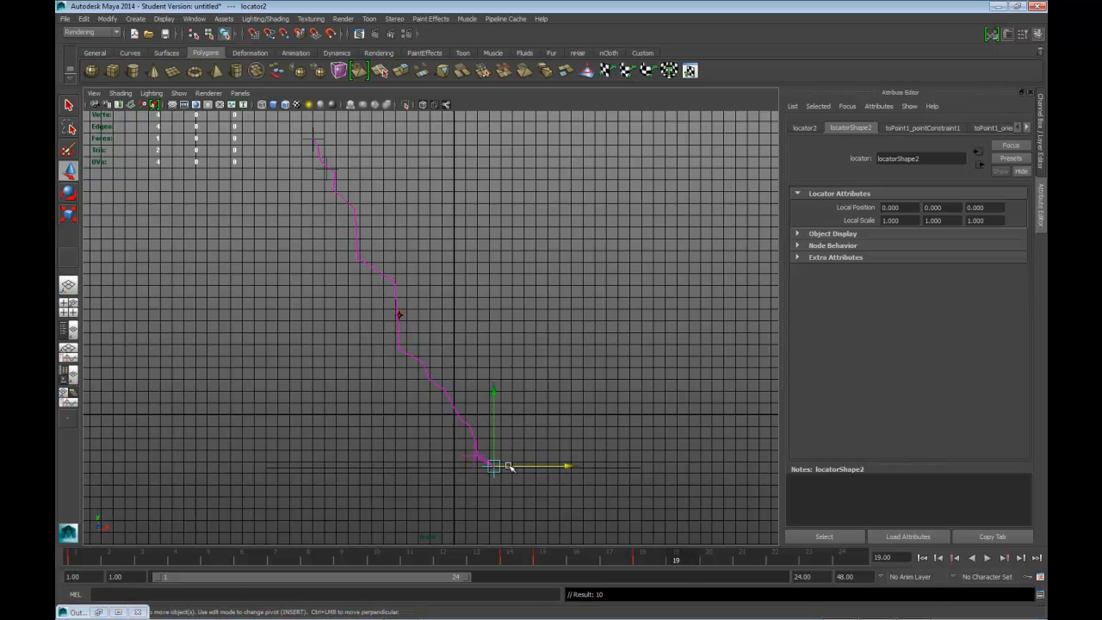
drag(492, 465, 355, 183)
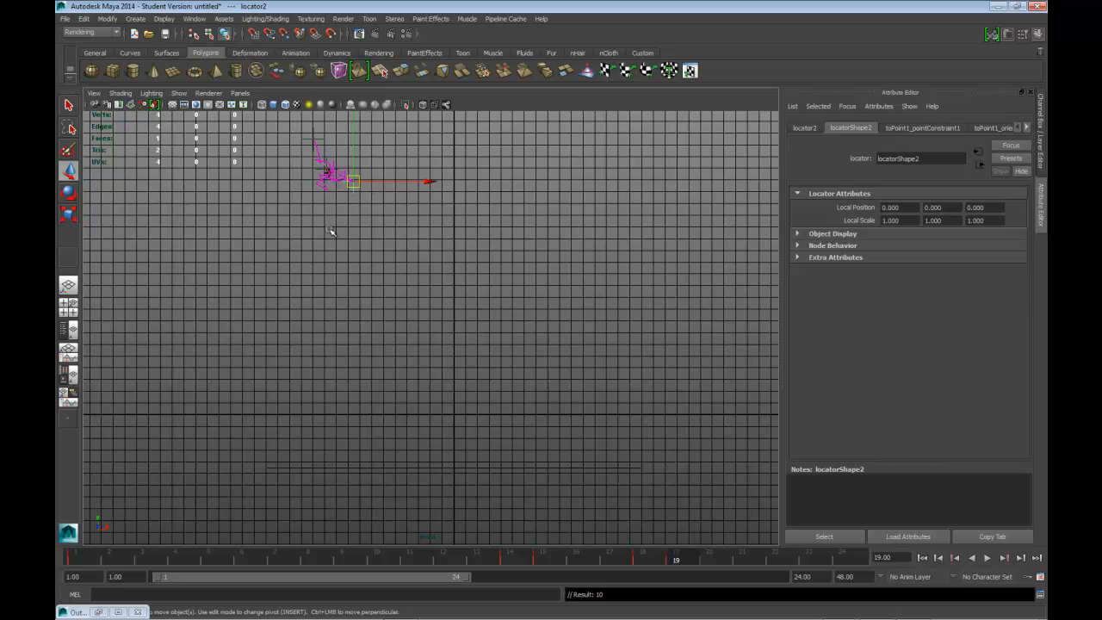
click(64, 558)
key(alt+v)
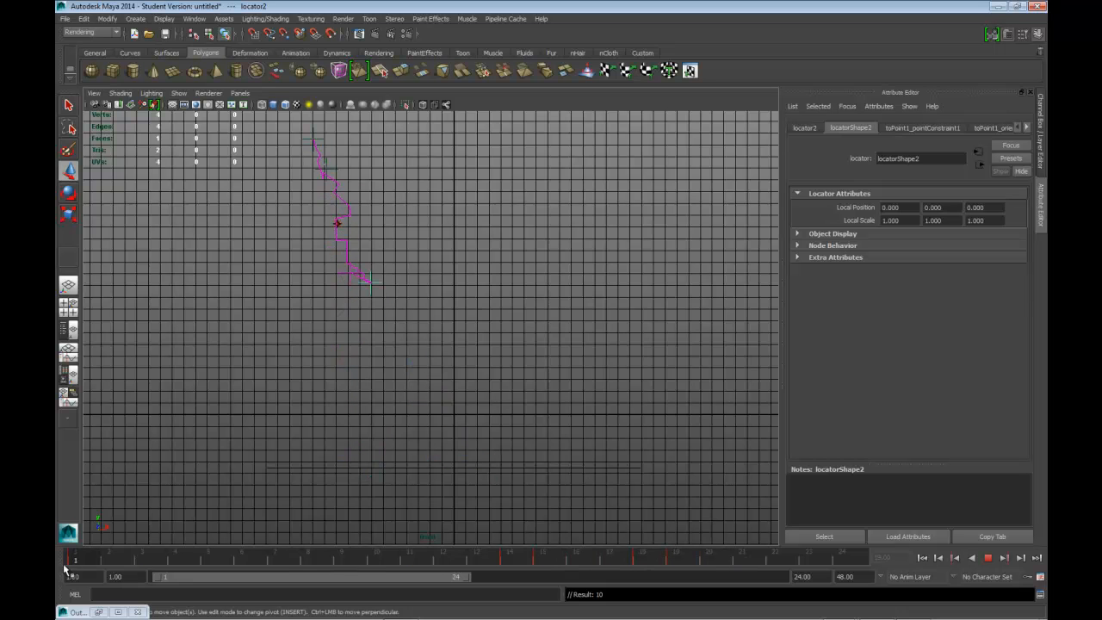
- Play the lightning animation in the perspective view, stop it, and return to frame 1
drag(675, 564, 109, 564)
key(space)
key(space)
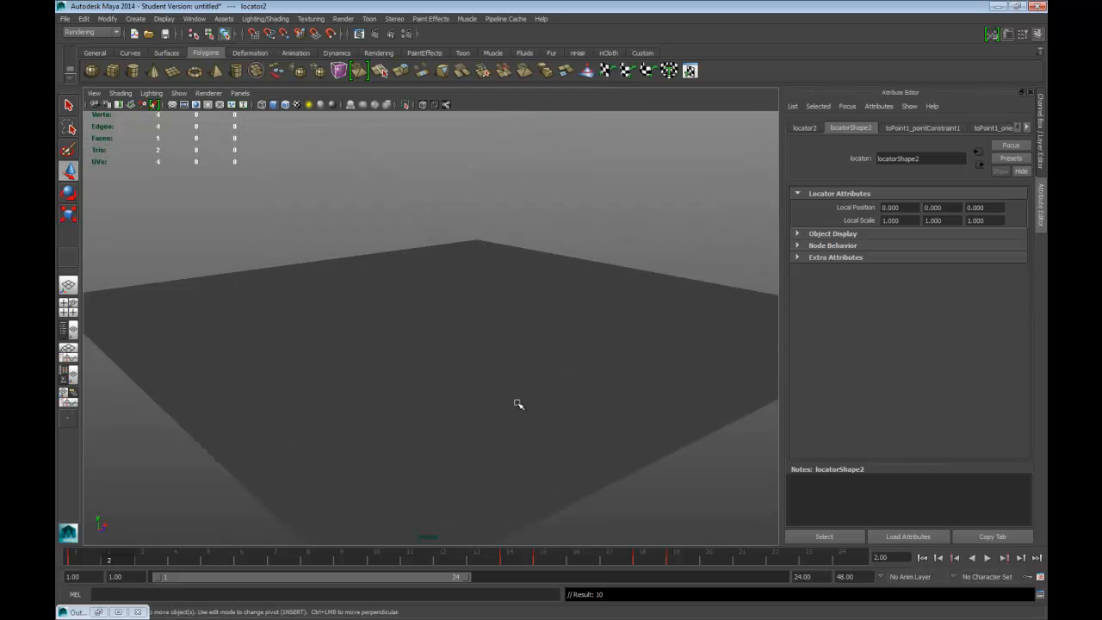
click(921, 558)
click(988, 559)
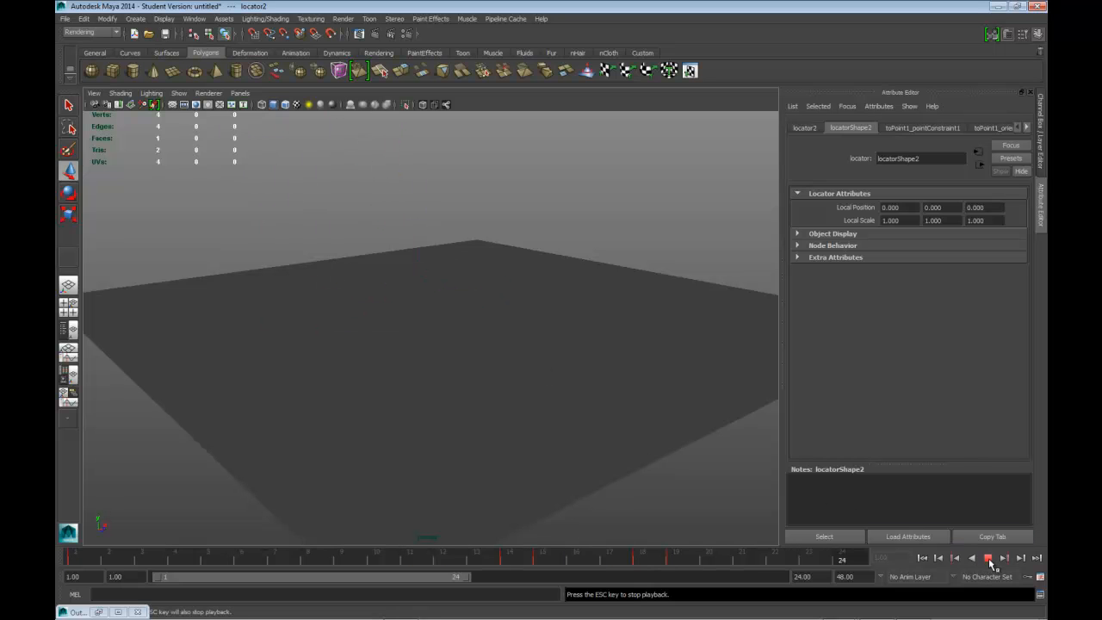
key(Escape)
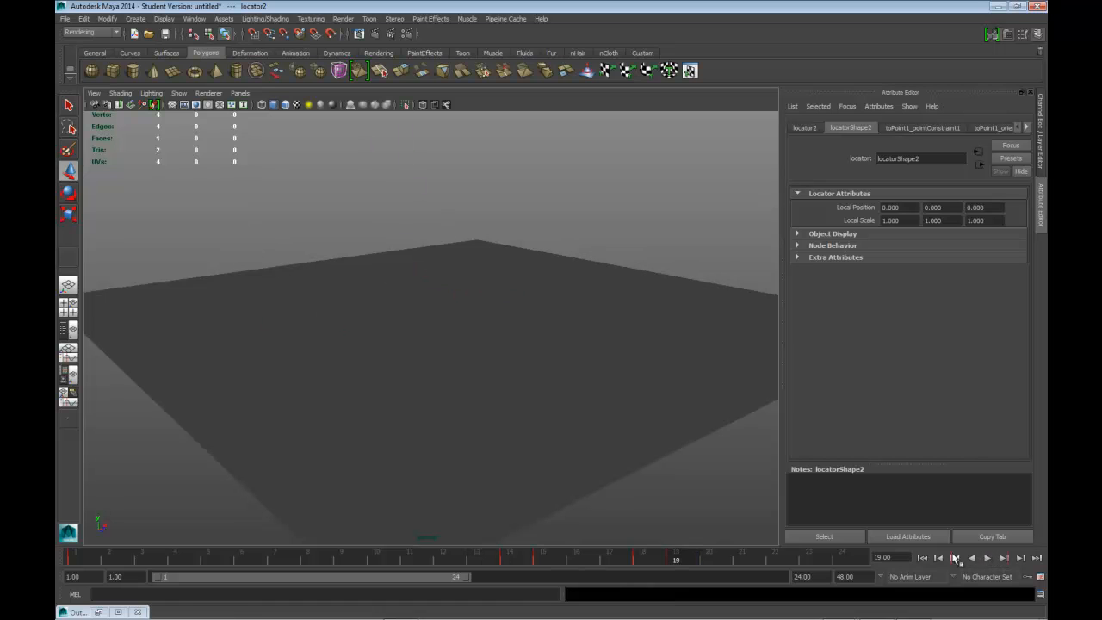
click(922, 558)
- Select pointLight1 in the Outliner and keyframe its Intensity at 0 on frame 1
click(186, 20)
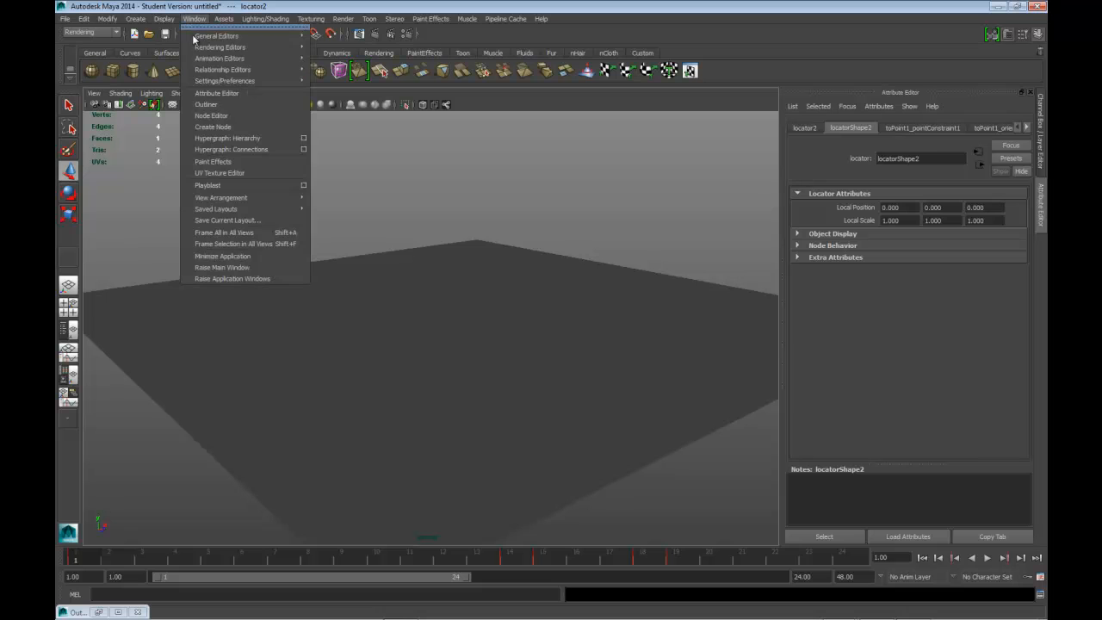
click(211, 105)
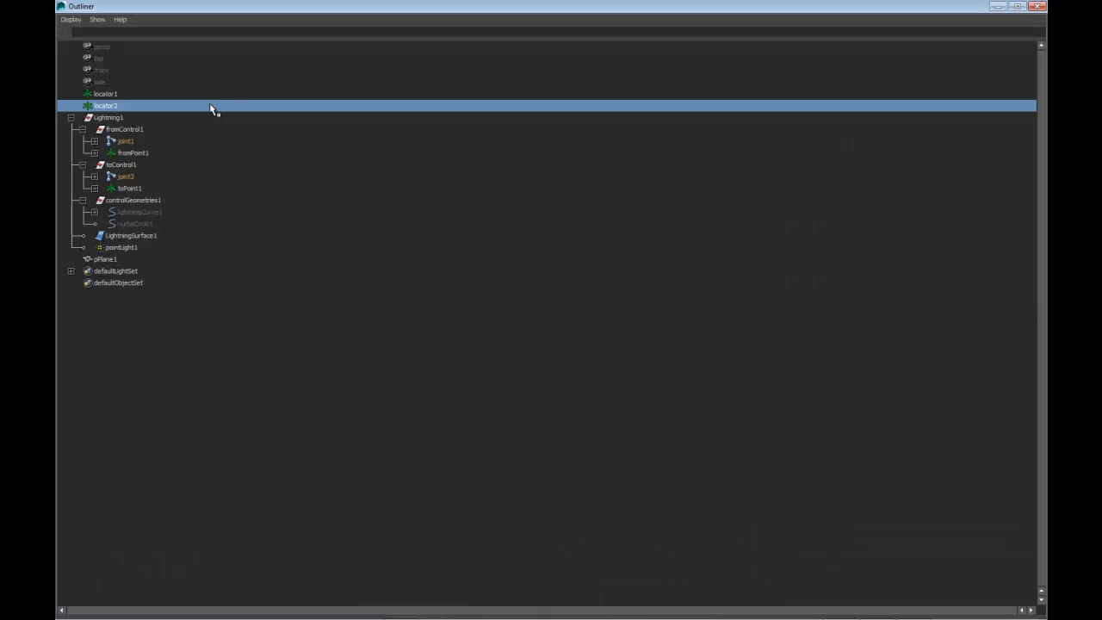
click(108, 249)
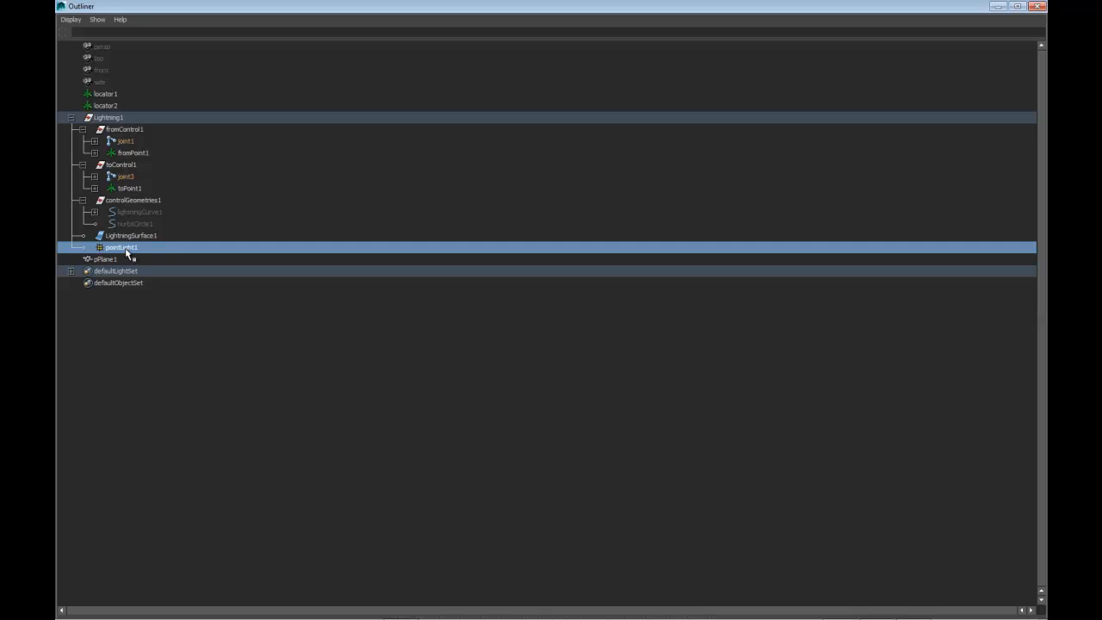
click(998, 6)
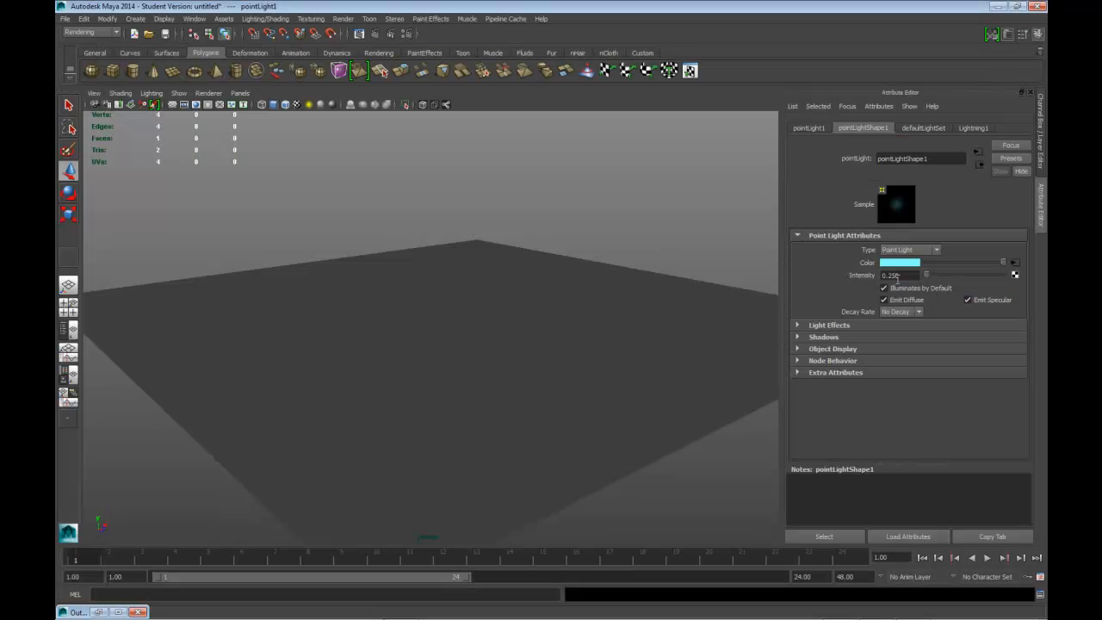
drag(927, 276, 896, 277)
key(s)
right_click(855, 274)
click(887, 282)
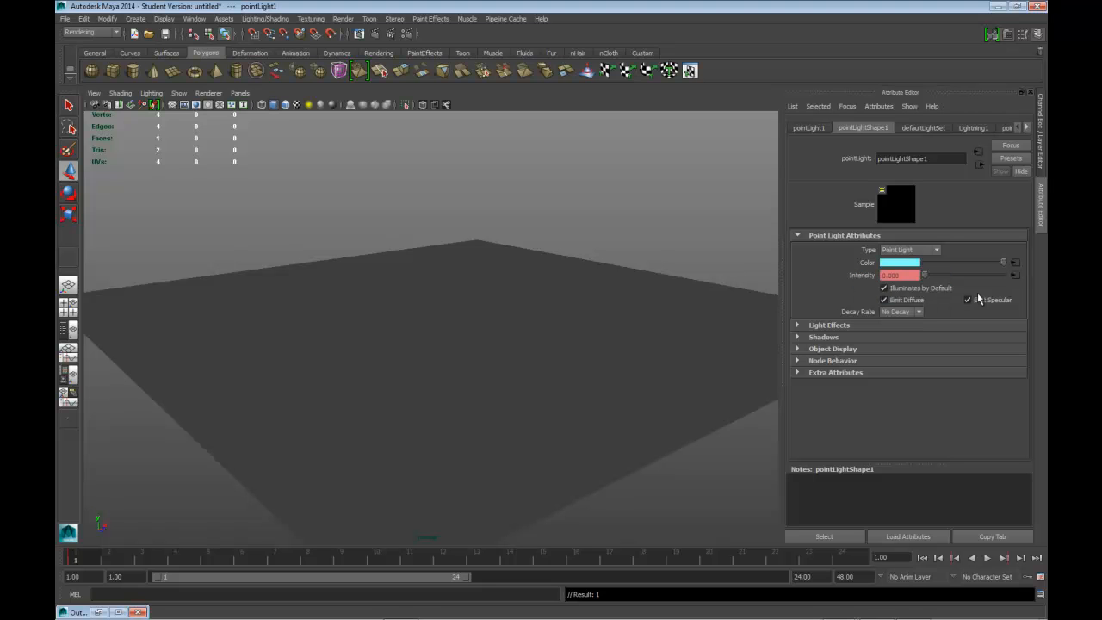
- Keyframe the point light's Intensity at 0 again on frame 14
key(alt+v)
key(alt+v)
right_click(865, 276)
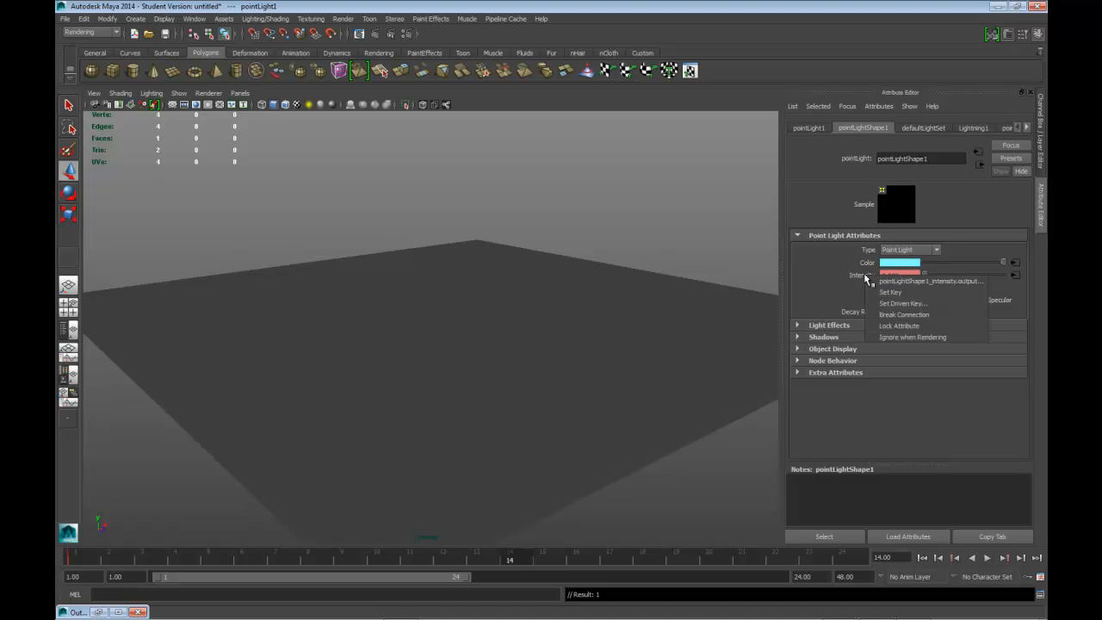
click(887, 294)
- Set the point light's Intensity to 2 at frame 15
click(541, 561)
drag(902, 278, 876, 279)
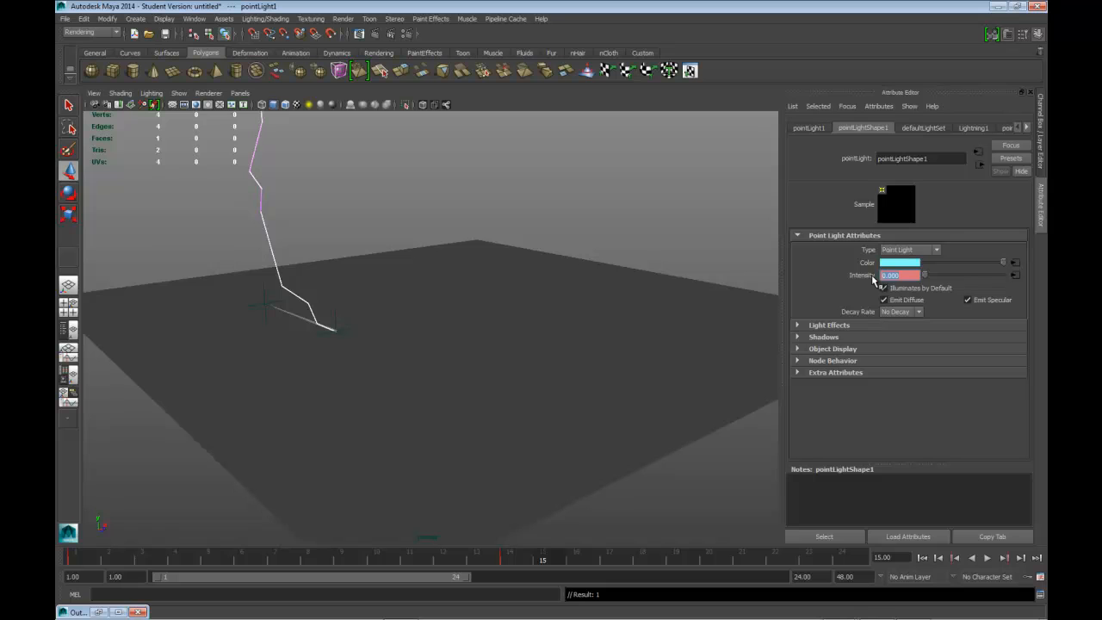
text(2)
key(Return)
- Try to change the point light's color to the purple from the color history
click(912, 268)
click(850, 256)
click(886, 261)
click(891, 262)
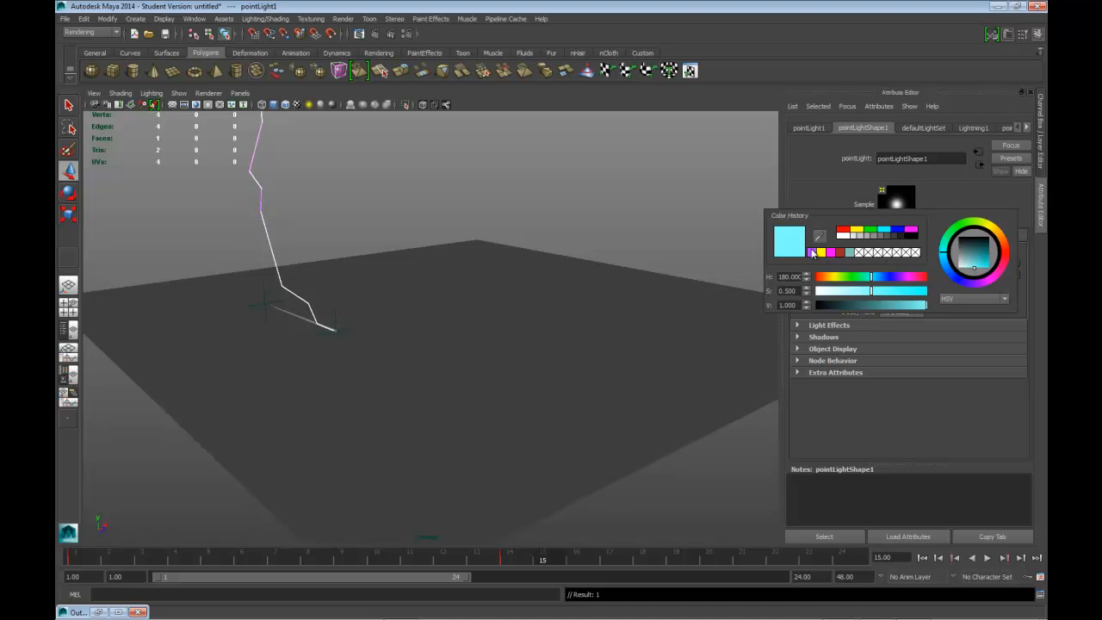
click(812, 252)
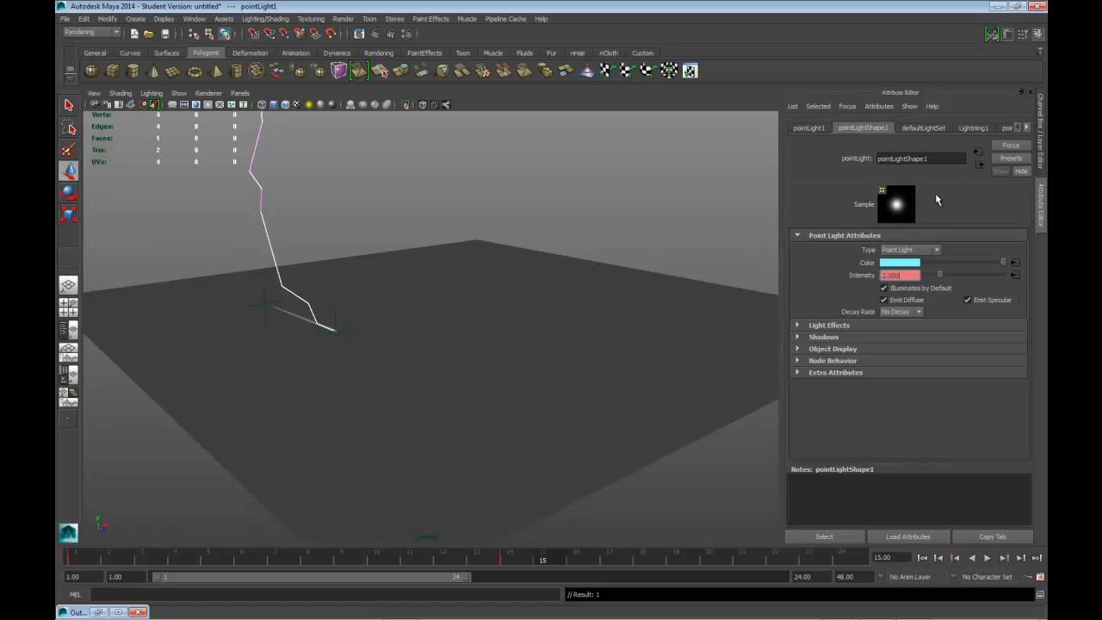
- Break the connection on the point light's Color and set the color to purple
right_click(870, 264)
click(885, 282)
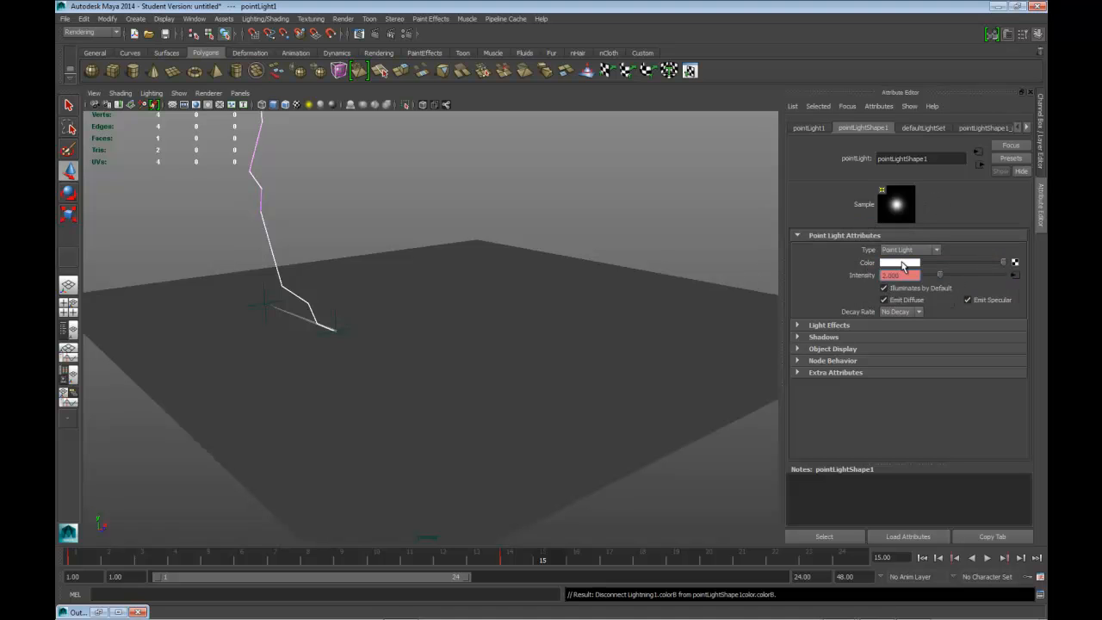
click(900, 261)
click(825, 256)
- Keyframe the point light's Intensity of 2 at frame 15 and again at frame 18
right_click(862, 281)
click(855, 310)
drag(585, 559, 643, 560)
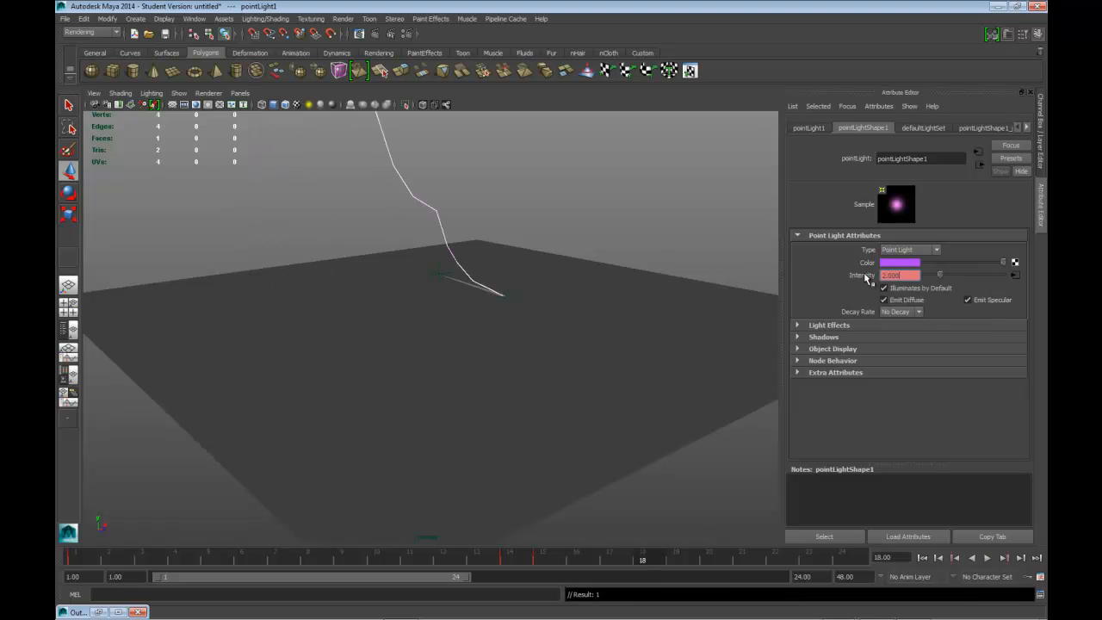
right_click(866, 279)
click(883, 288)
- Set the point light's Intensity to 0 at frame 19 and keyframe it
click(669, 564)
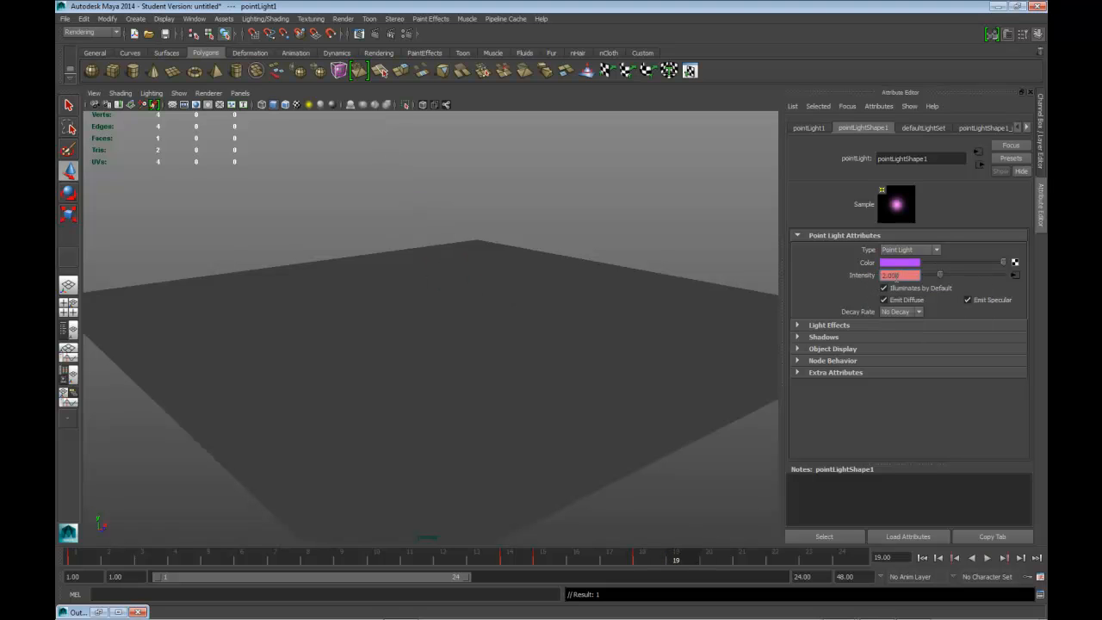
text(0)
key(Return)
right_click(858, 271)
click(884, 290)
- Render the perspective view at frame 10 to check the scene before the strike, and close the render
click(648, 560)
drag(647, 560, 389, 582)
click(374, 35)
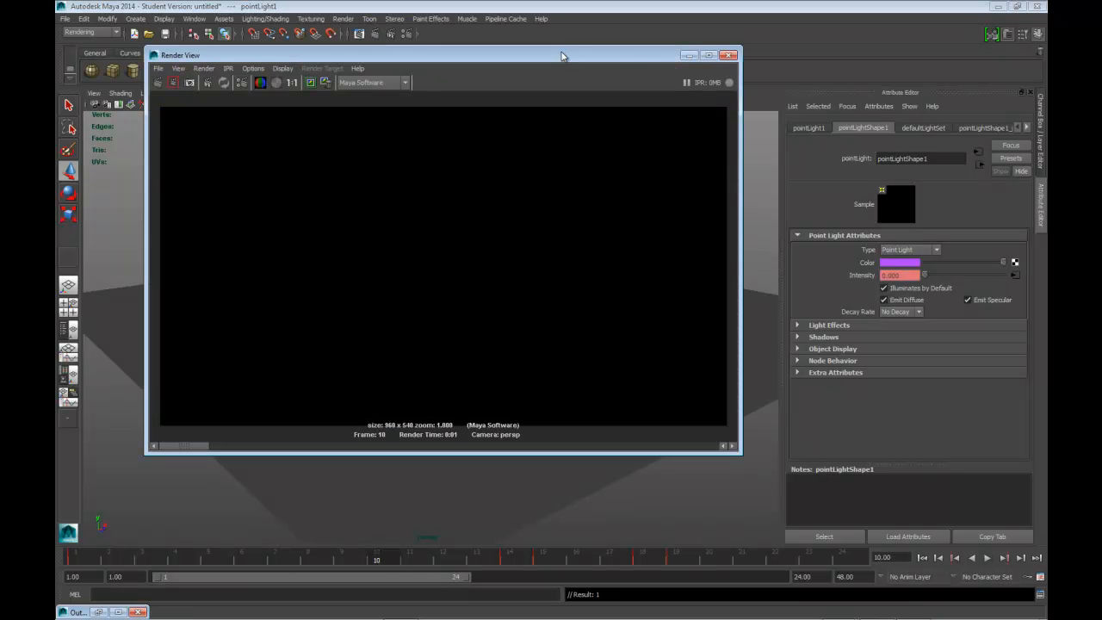
click(728, 55)
- Render the perspective view at frame 17 to check the light during the strike, and close the render
key(alt+v)
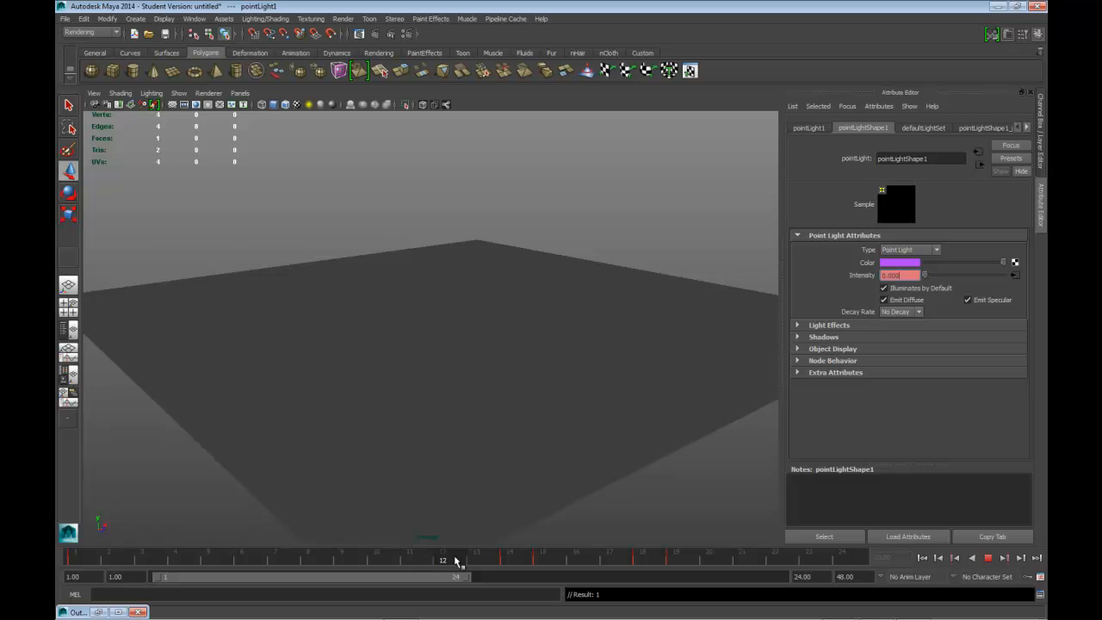
click(608, 560)
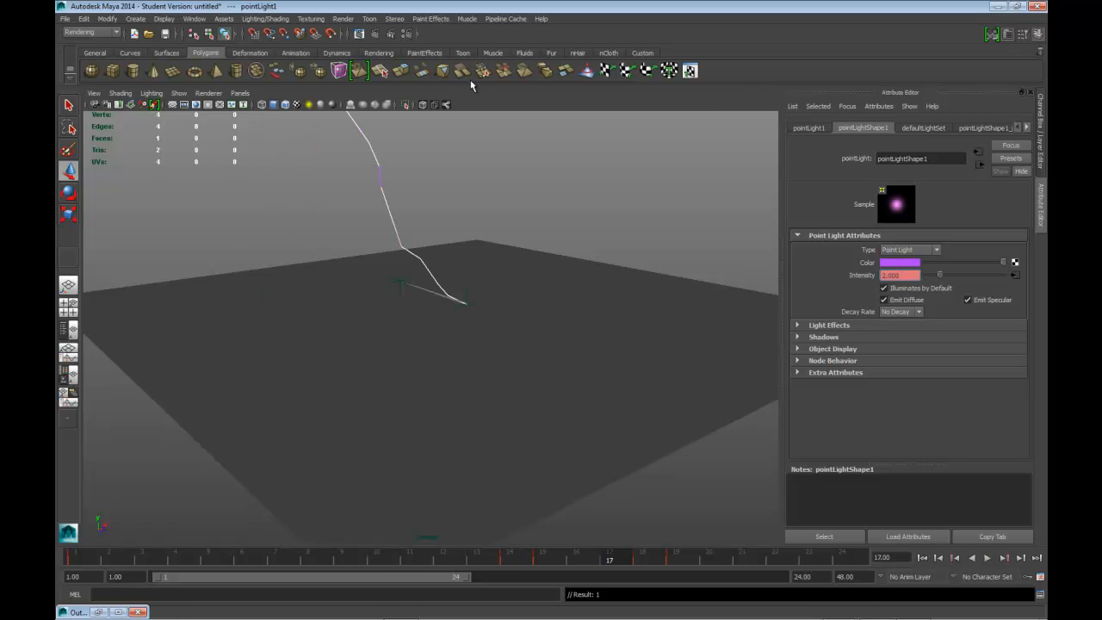
click(374, 35)
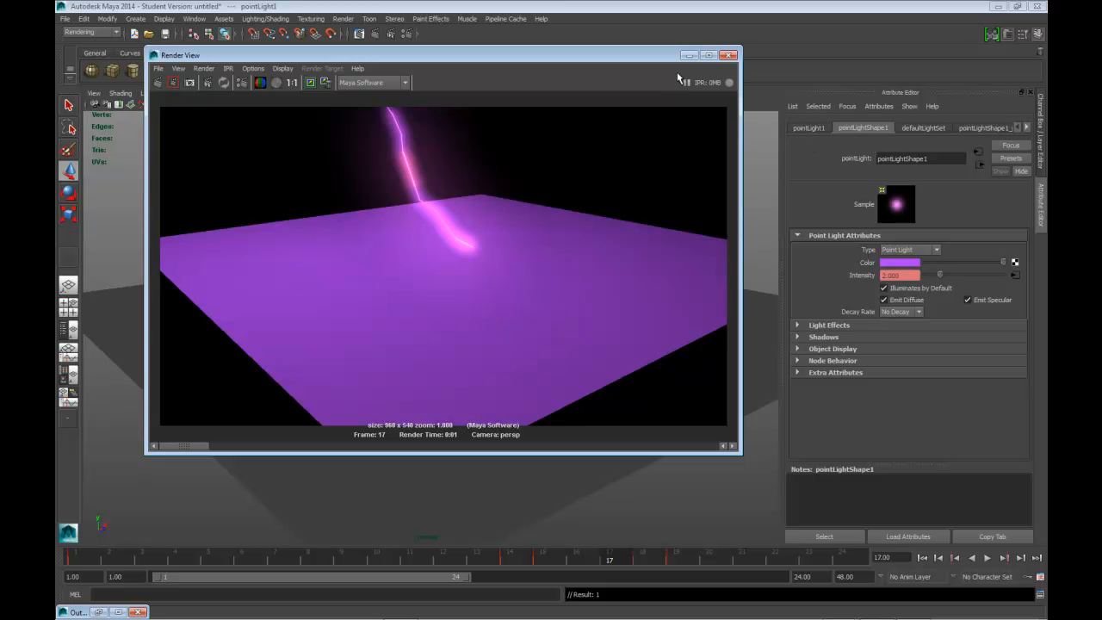
click(730, 56)
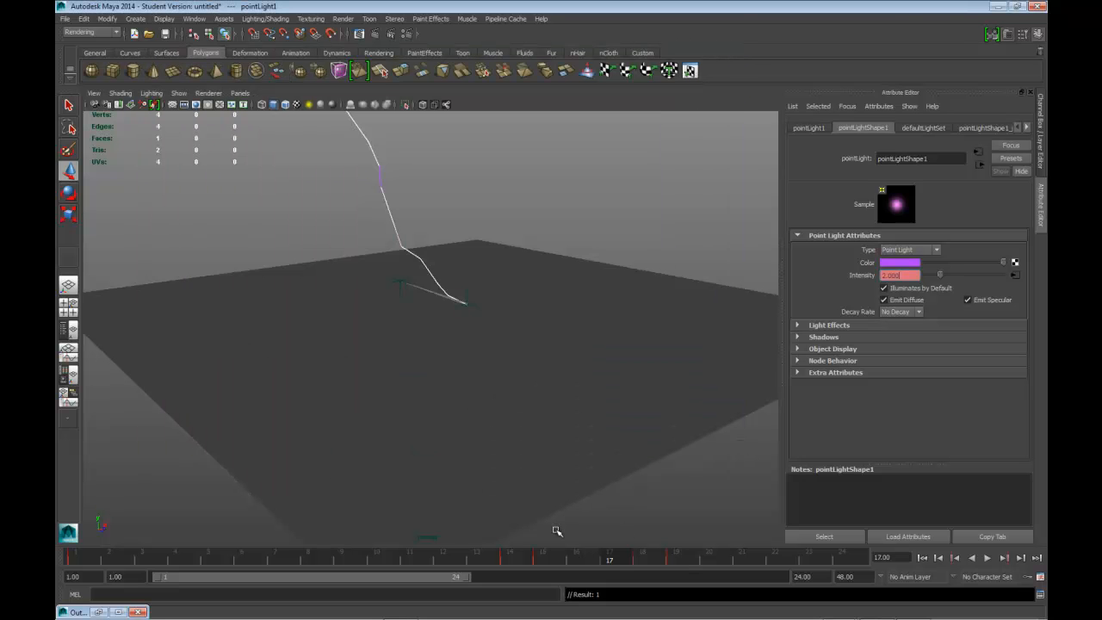
- Lower the point light's Intensity to 0.265 at frame 15, keyframe it, and play the animation briefly
click(558, 560)
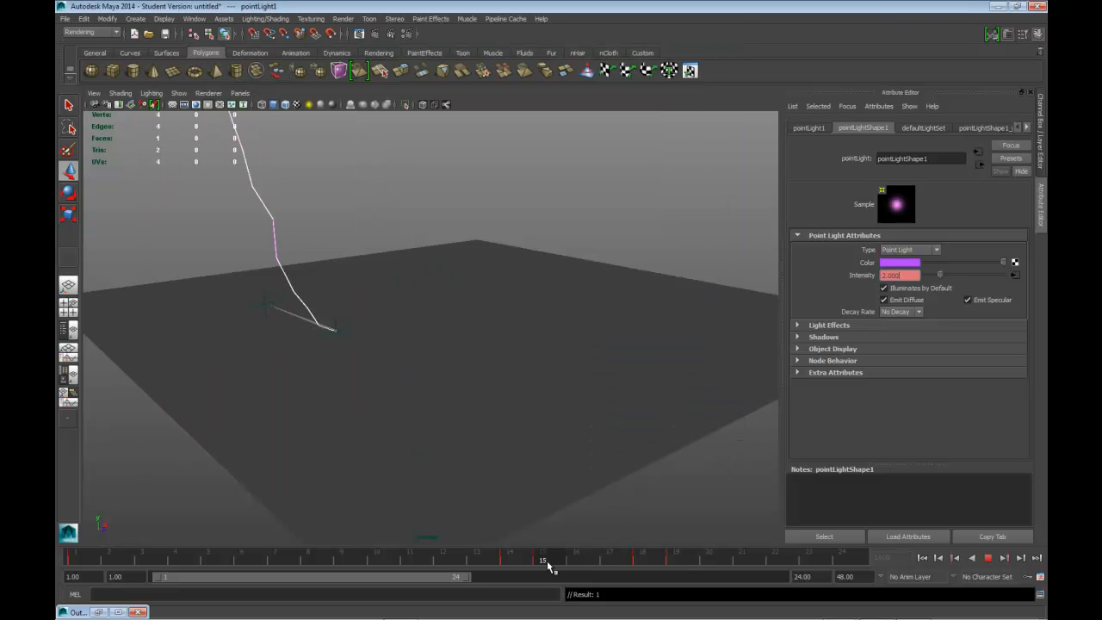
right_click(859, 273)
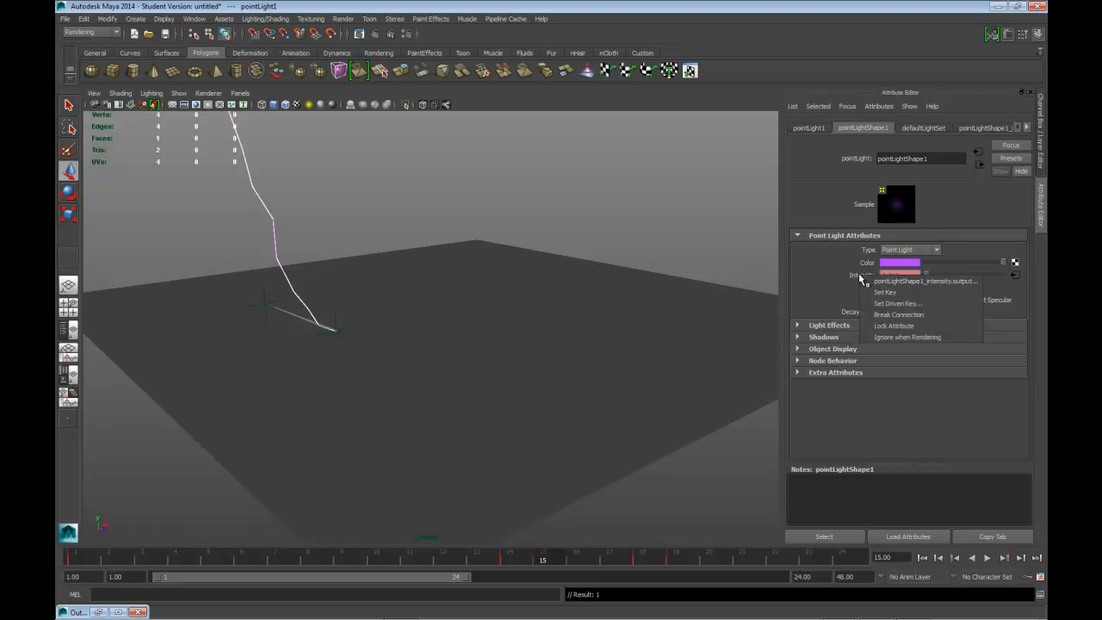
click(868, 294)
click(987, 558)
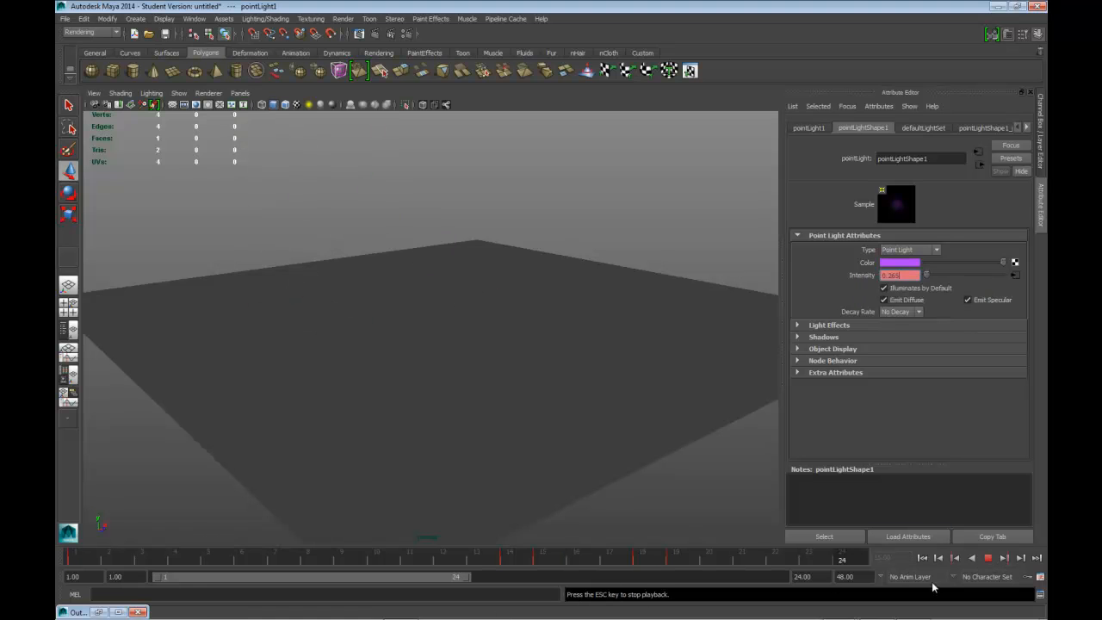
click(988, 558)
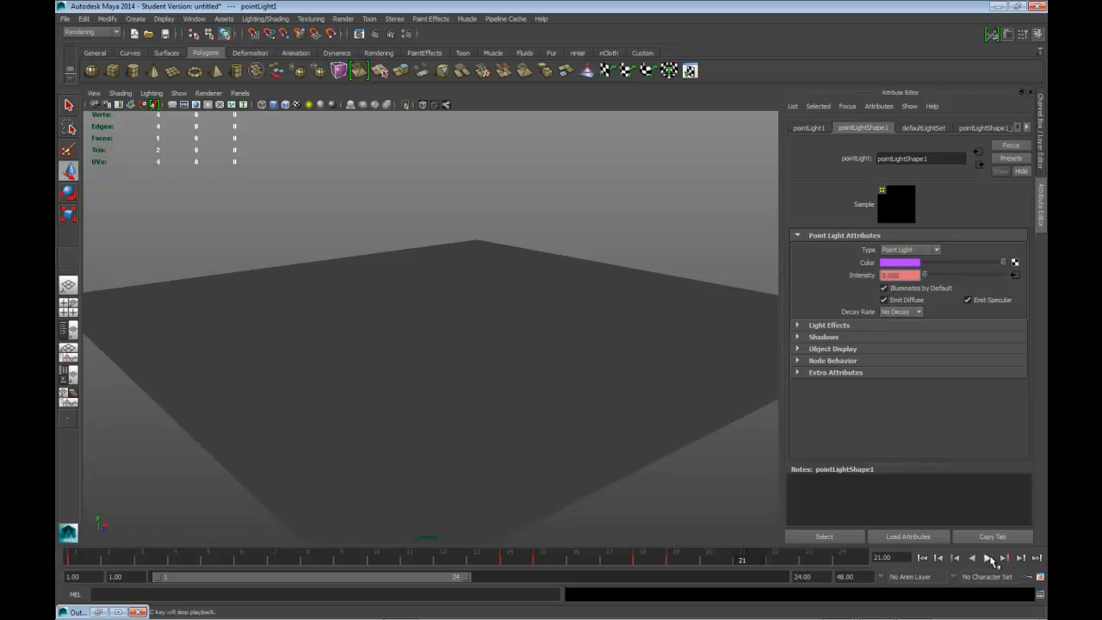
- Set the point light's Intensity to 0.25 at frame 18 and keyframe it
click(955, 559)
click(955, 559)
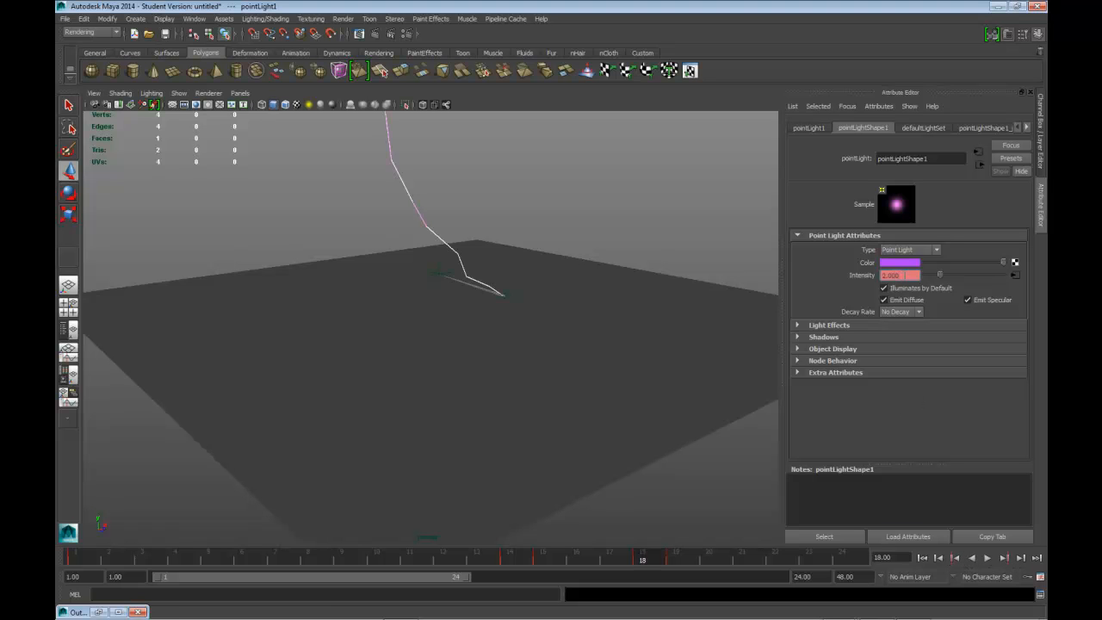
text(.25)
key(Return)
right_click(875, 276)
click(880, 293)
- Render the perspective view at frame 16 to check the dimmer light, and close the render
click(670, 559)
drag(678, 561, 579, 561)
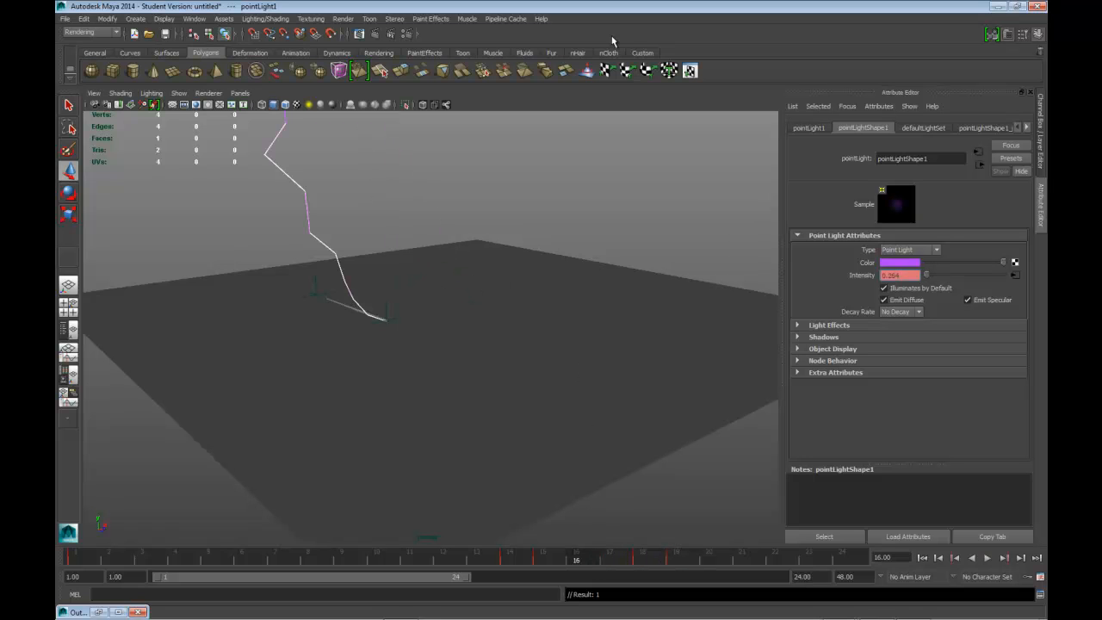
click(359, 34)
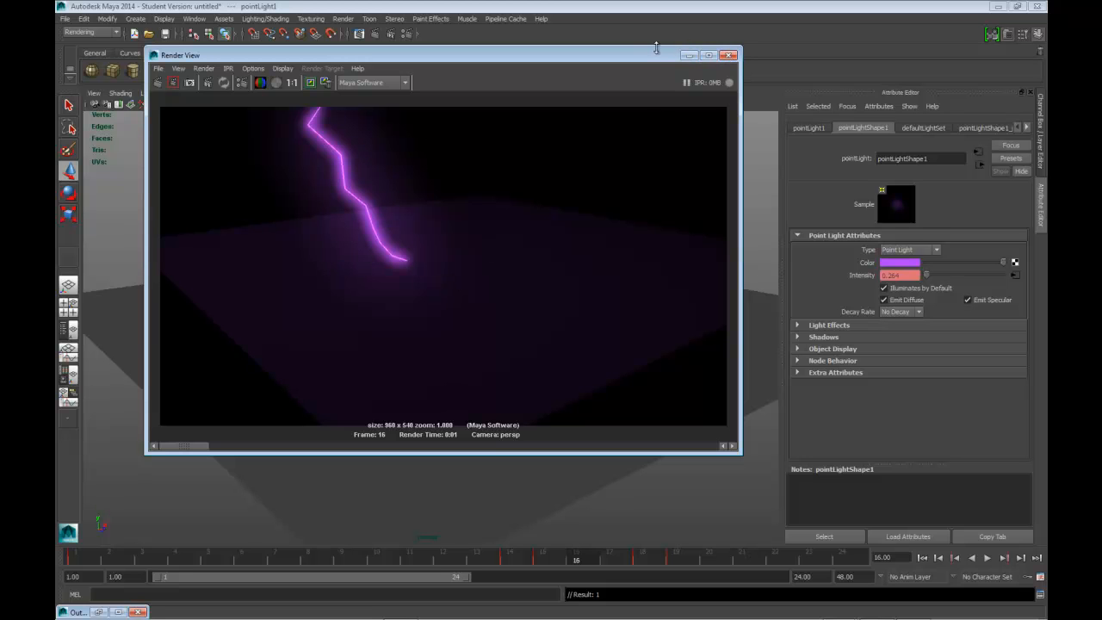
click(729, 55)
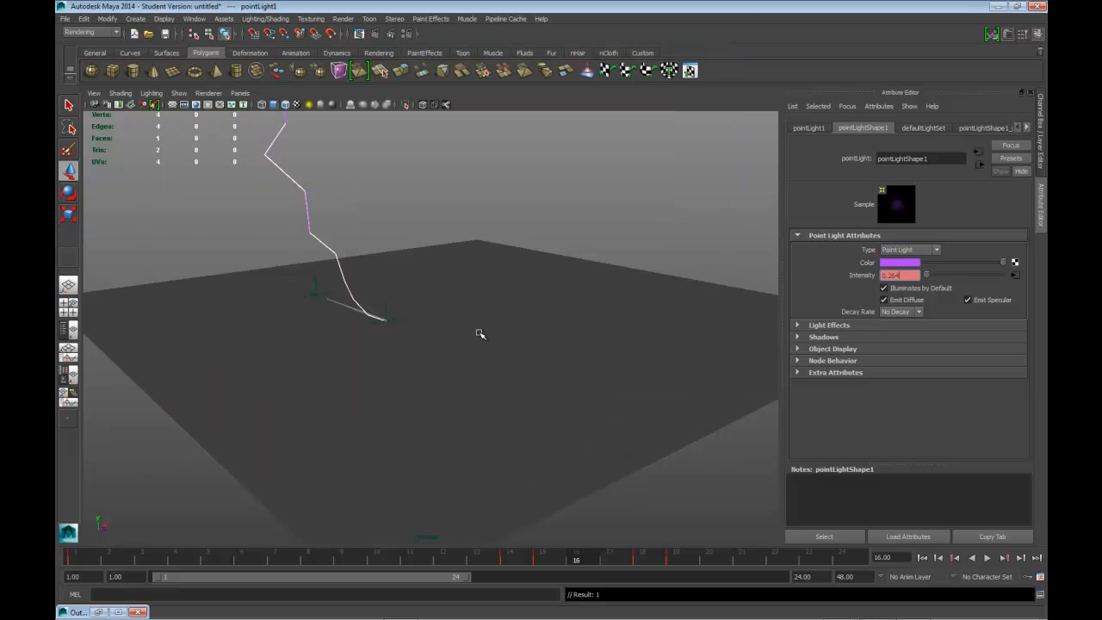